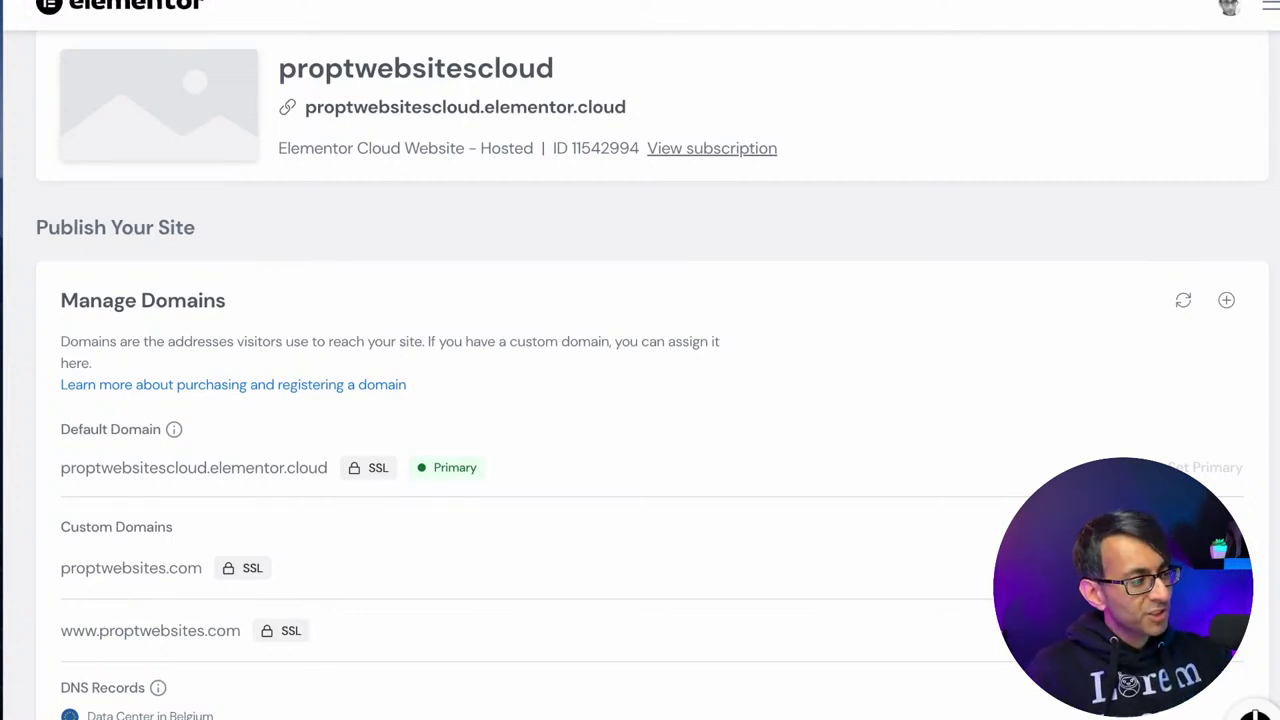
- Go back from Manage Domains to the Websites list filtered to Hosted by Elementor
key(alt+Left)
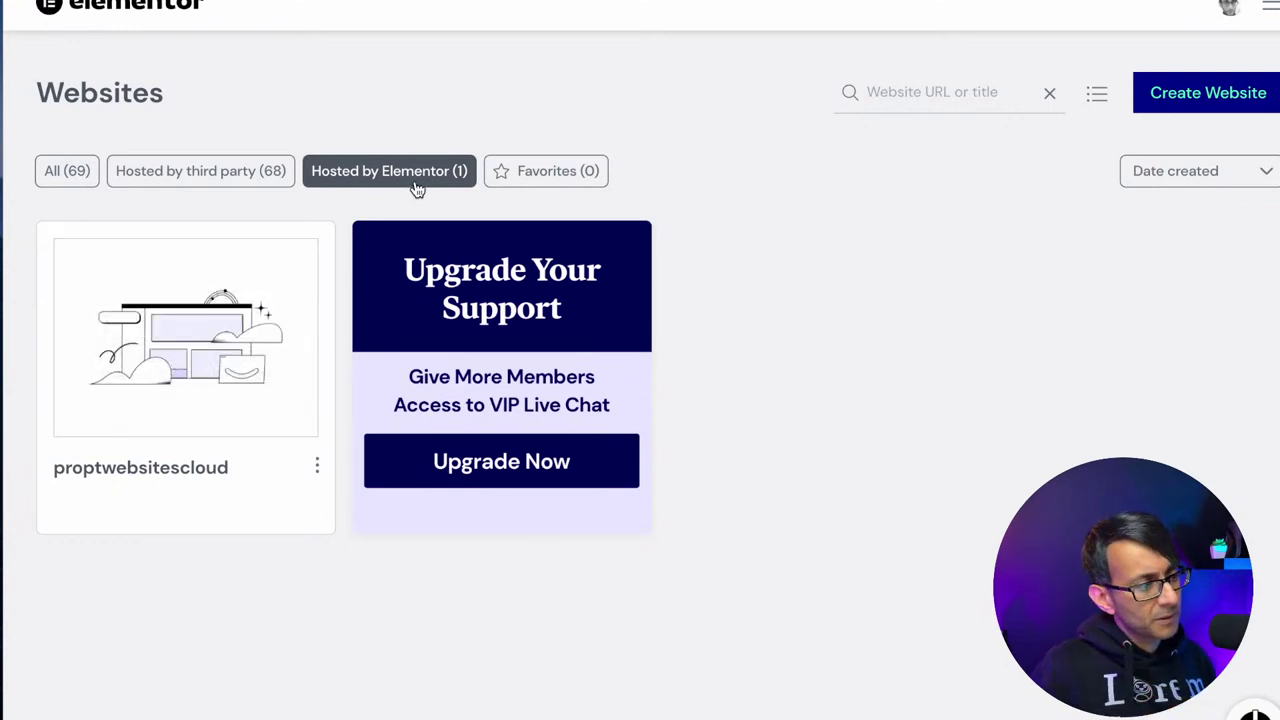
- Open the proptwebsitescloud site's management page from its website card
mouse_move(206, 294)
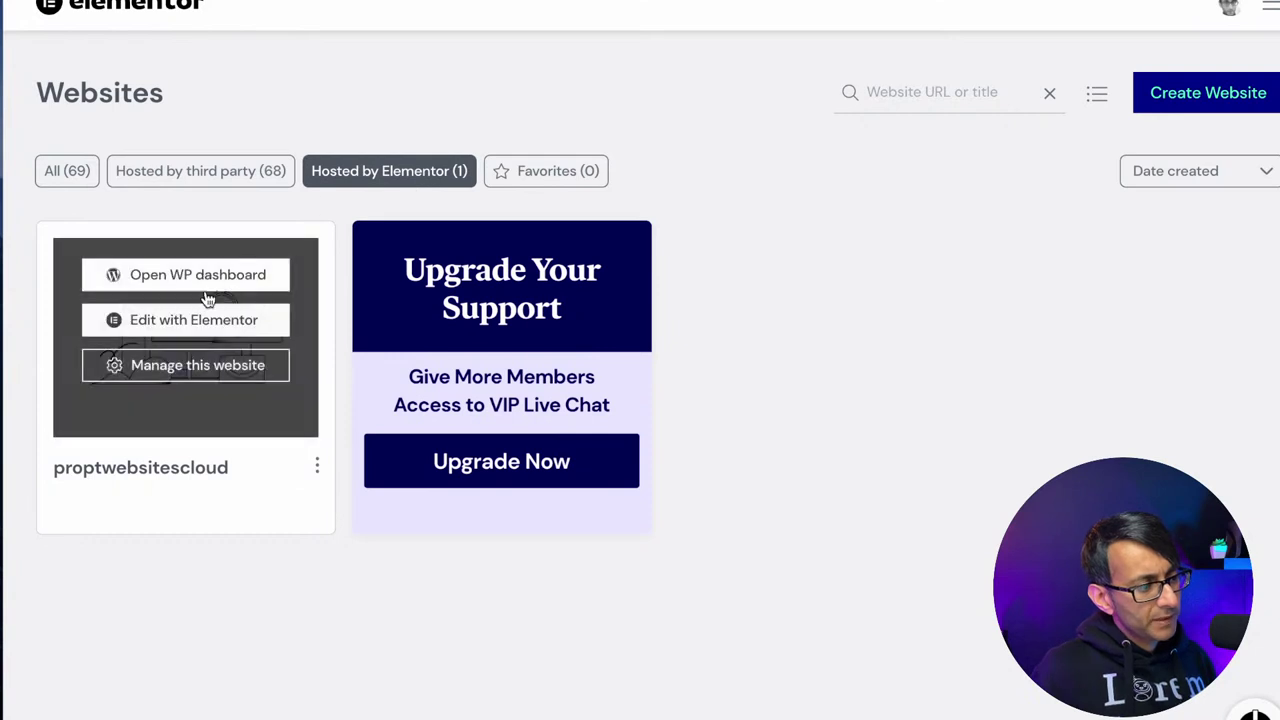
click(222, 367)
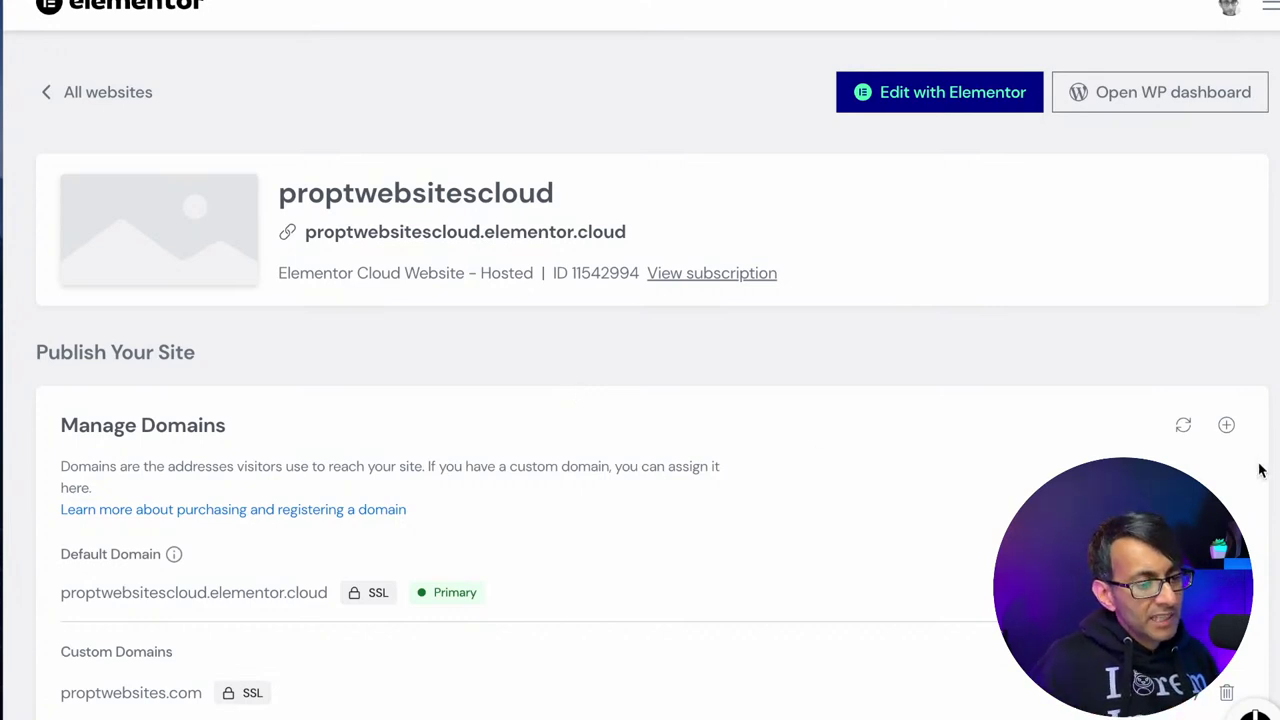
- Start adding a custom domain and highlight the A Record value 162.159.137.9
click(1226, 425)
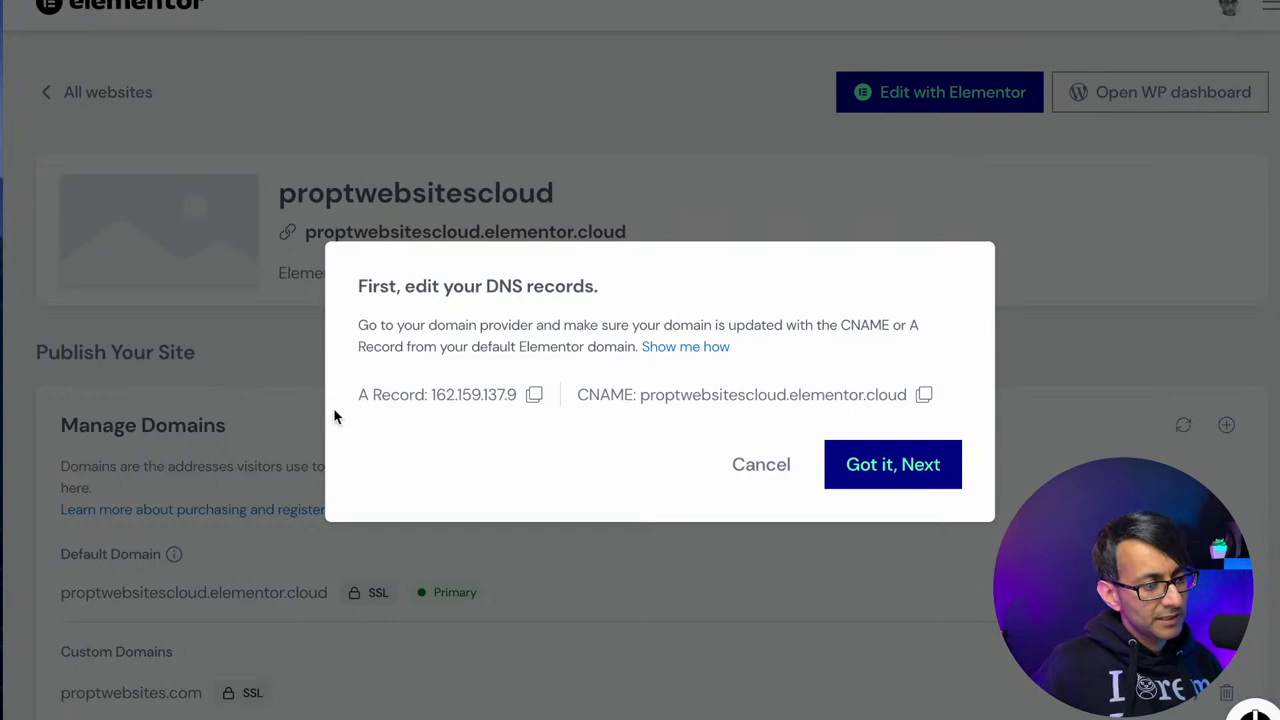
drag(352, 398, 505, 400)
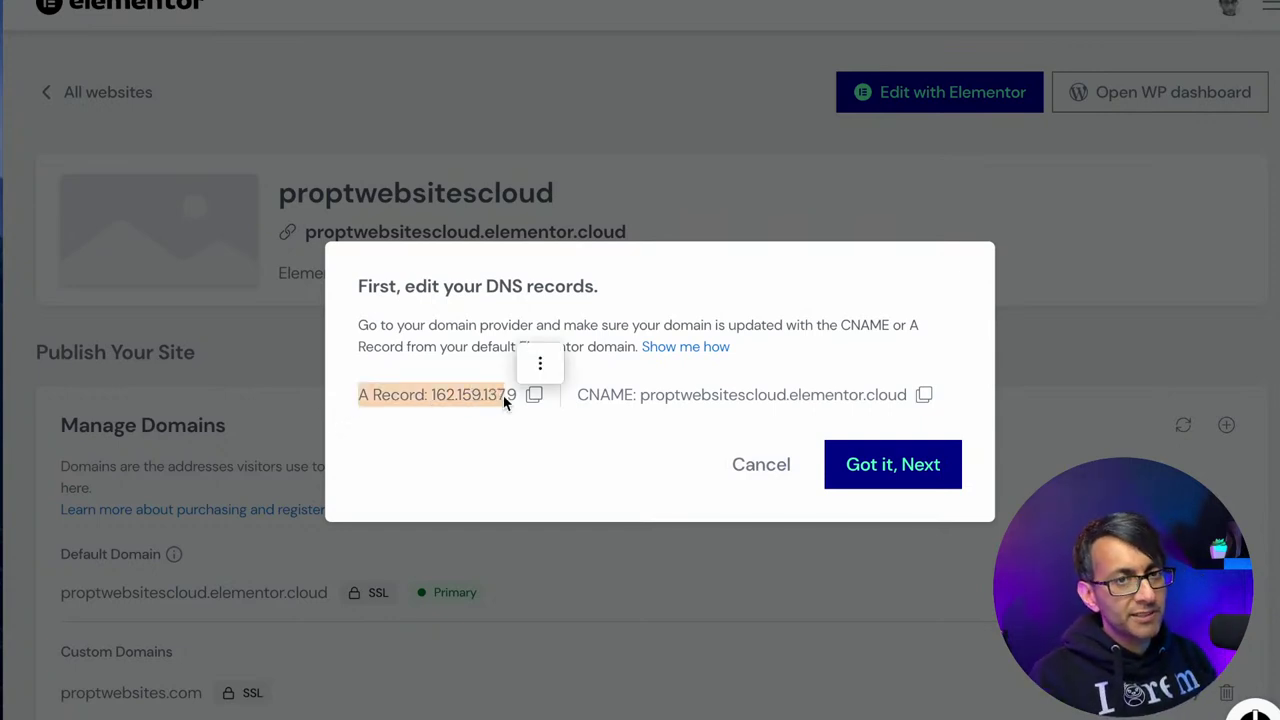
click(415, 421)
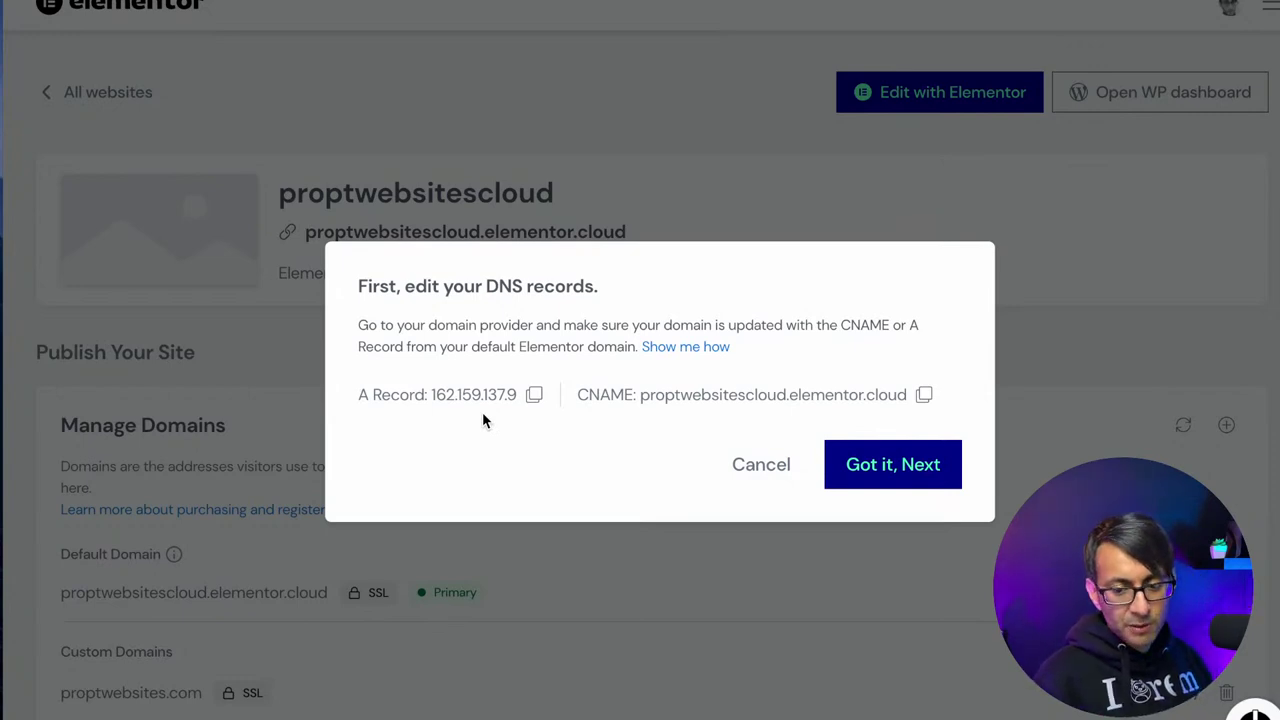
- Cancel the DNS prompt, select proptwebsites.com, then reopen and cancel the DNS dialog
click(771, 479)
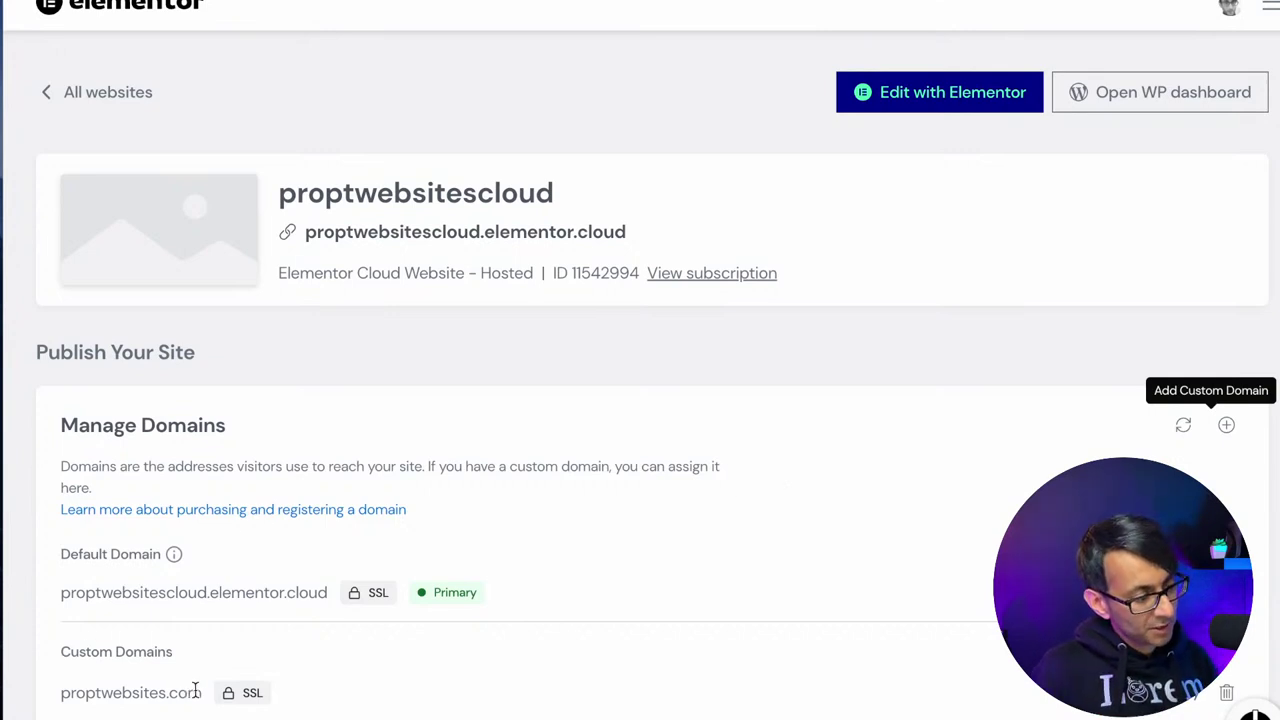
drag(201, 692, 40, 704)
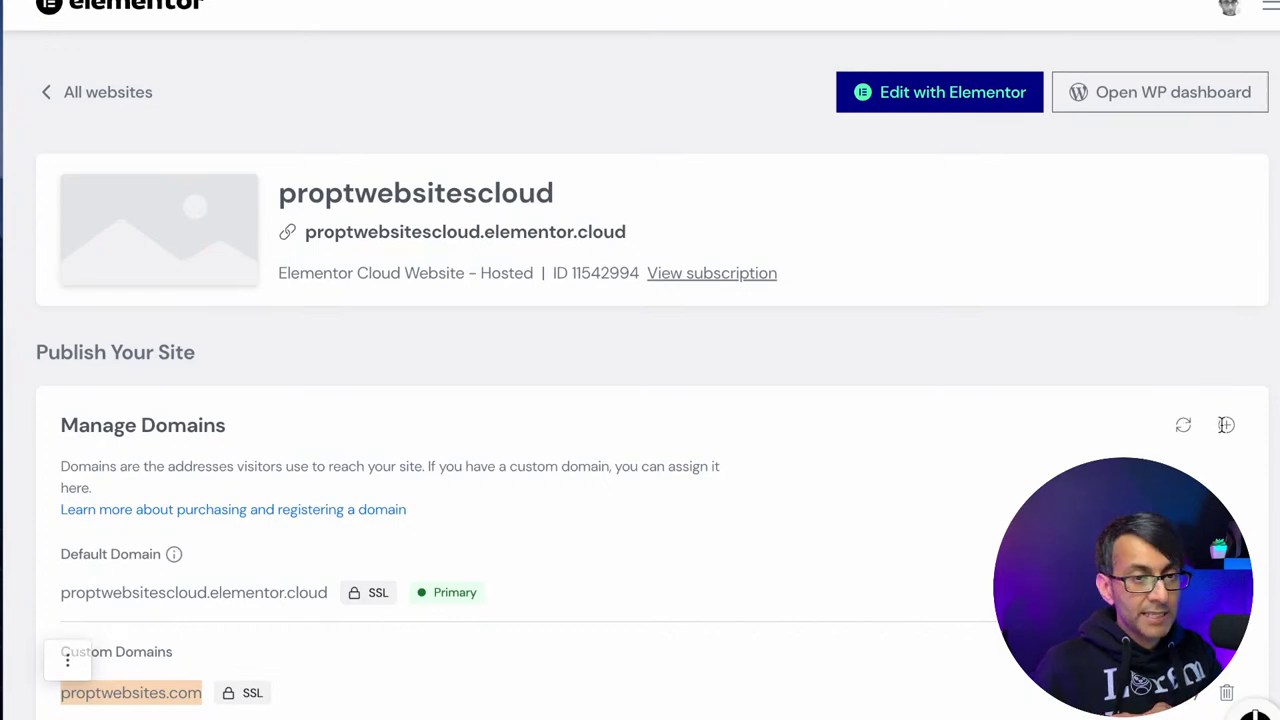
click(1226, 425)
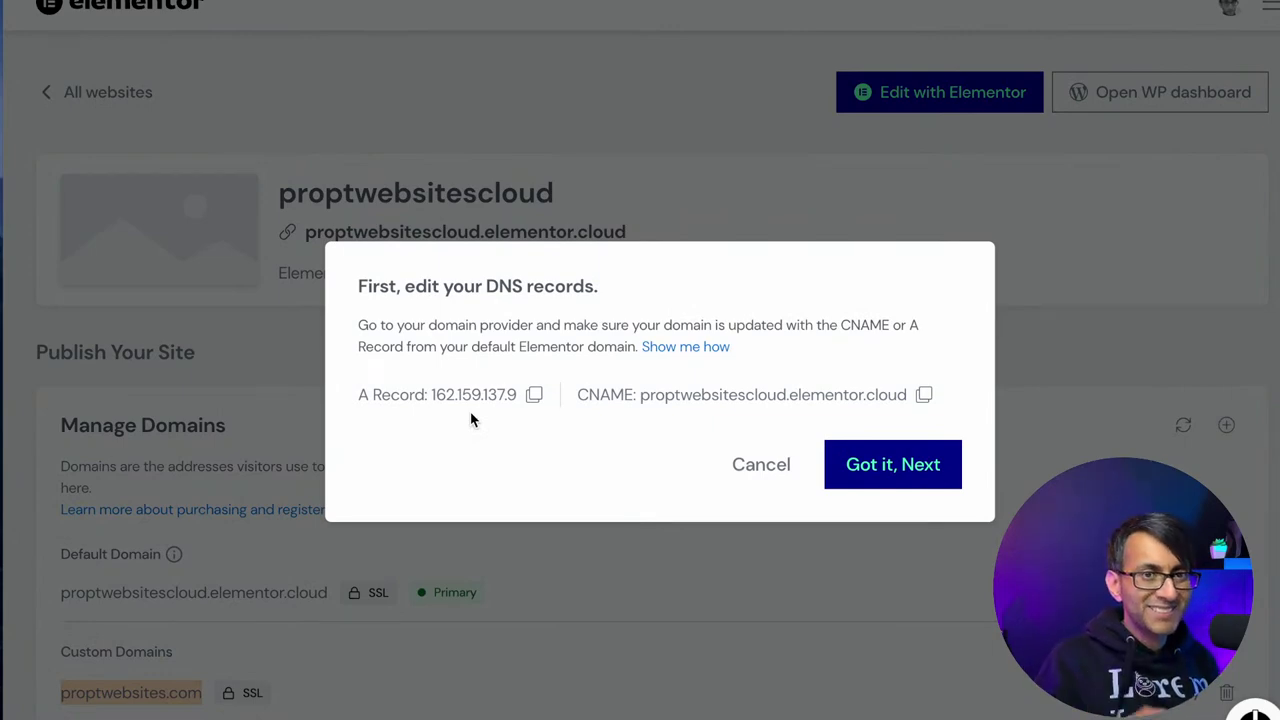
click(773, 482)
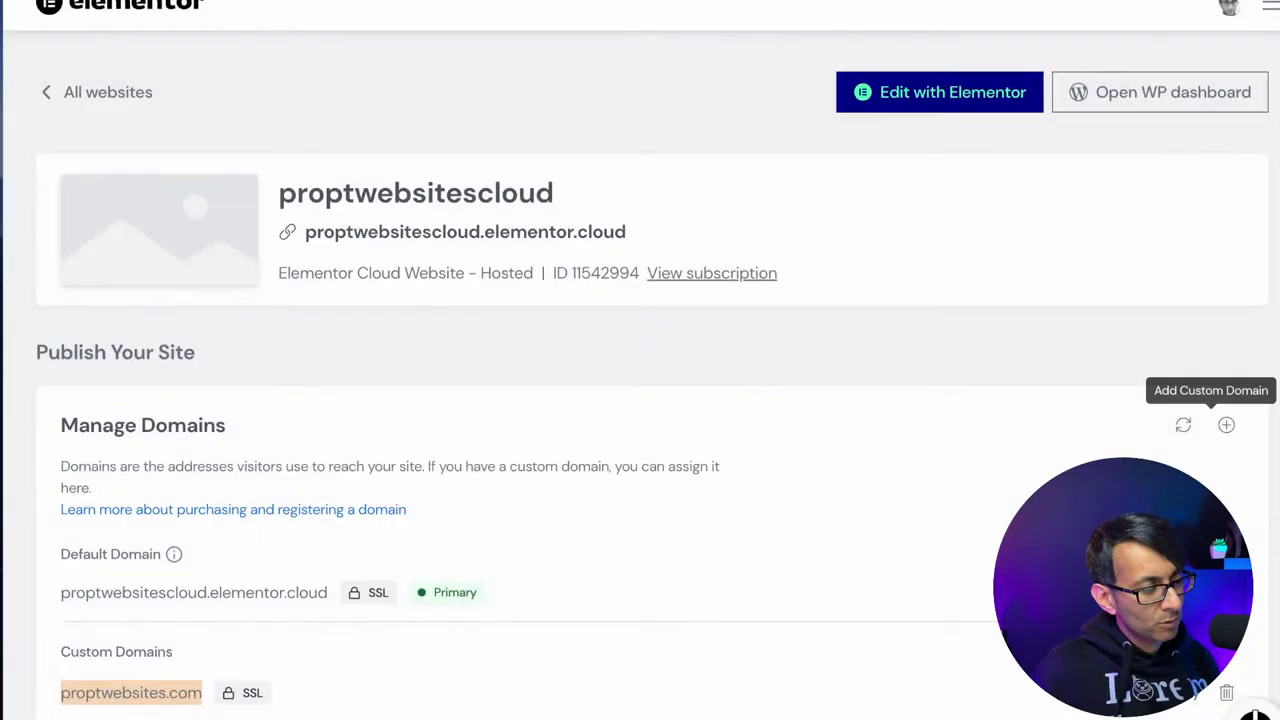
scroll(321, 709, down, 2)
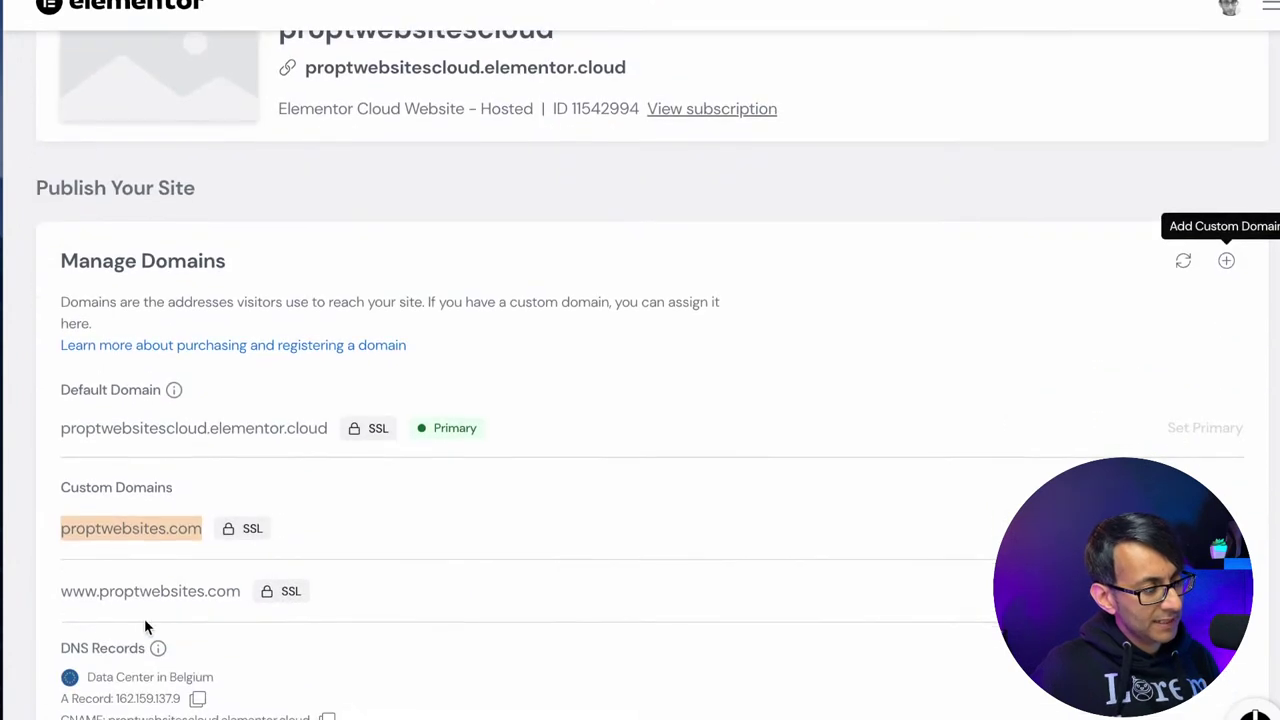
drag(61, 600, 237, 592)
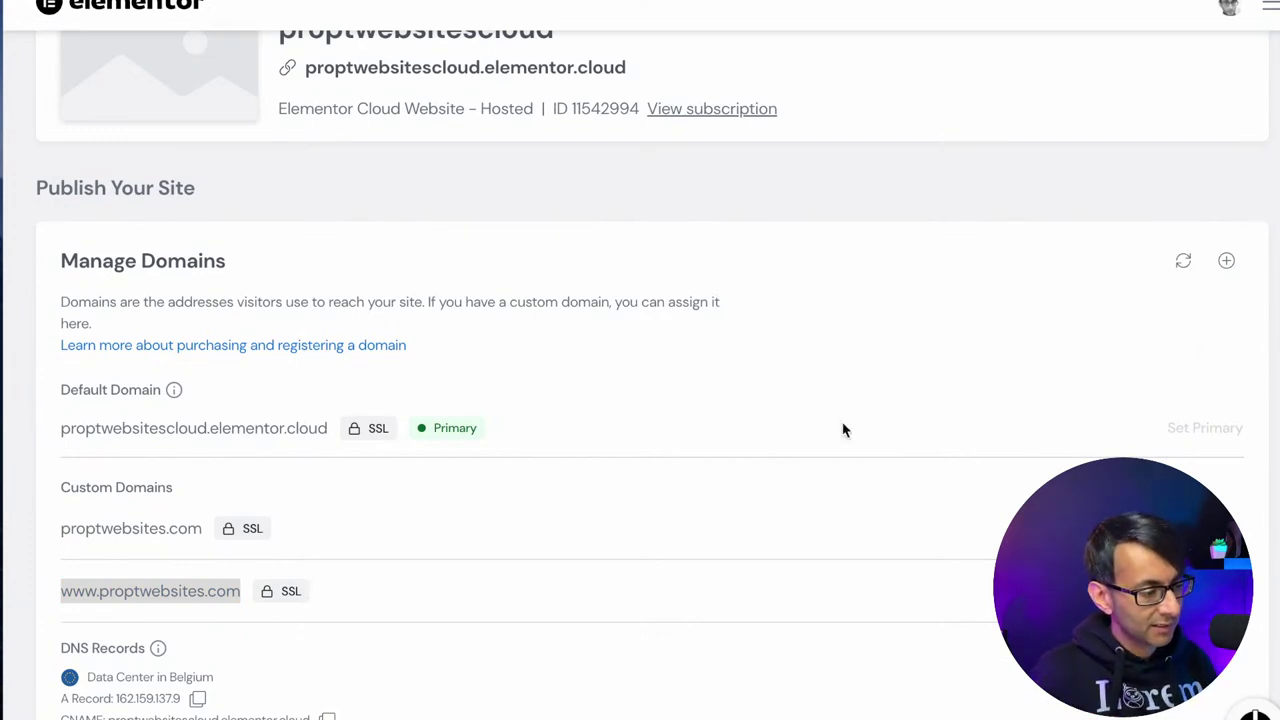
scroll(1025, 452, down, 1)
scroll(1025, 452, down, 1)
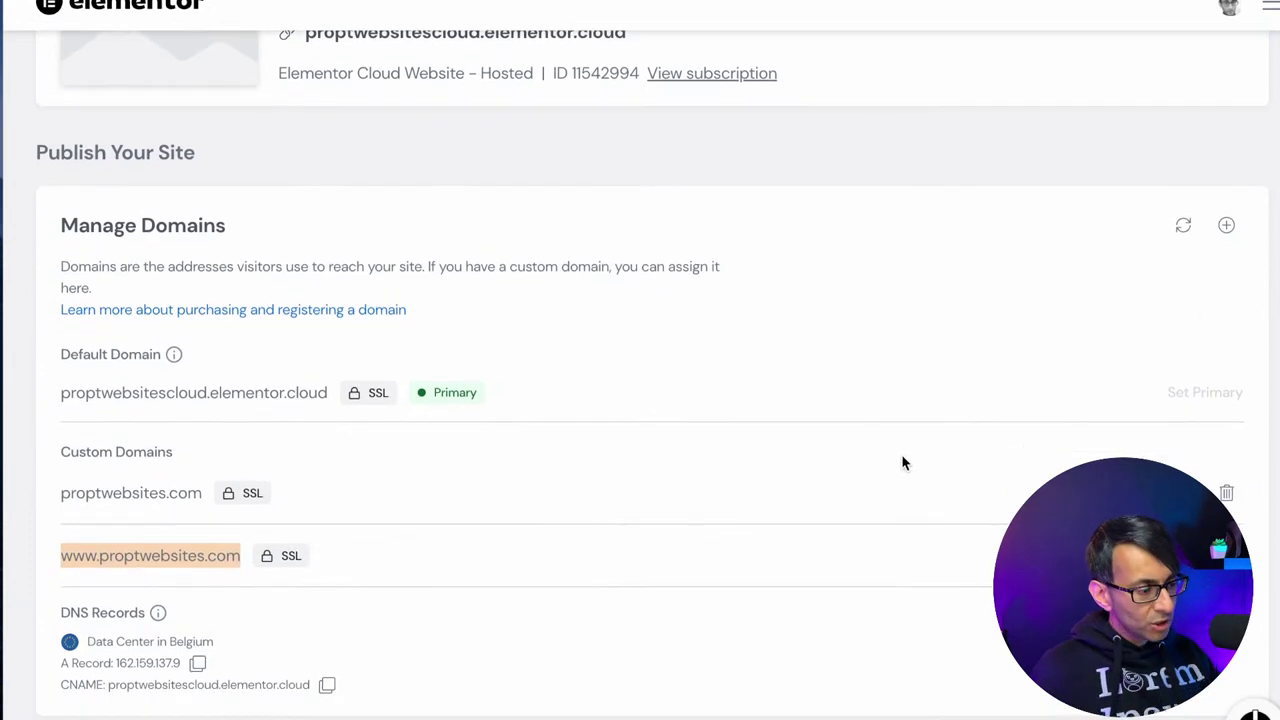
click(1225, 225)
click(761, 480)
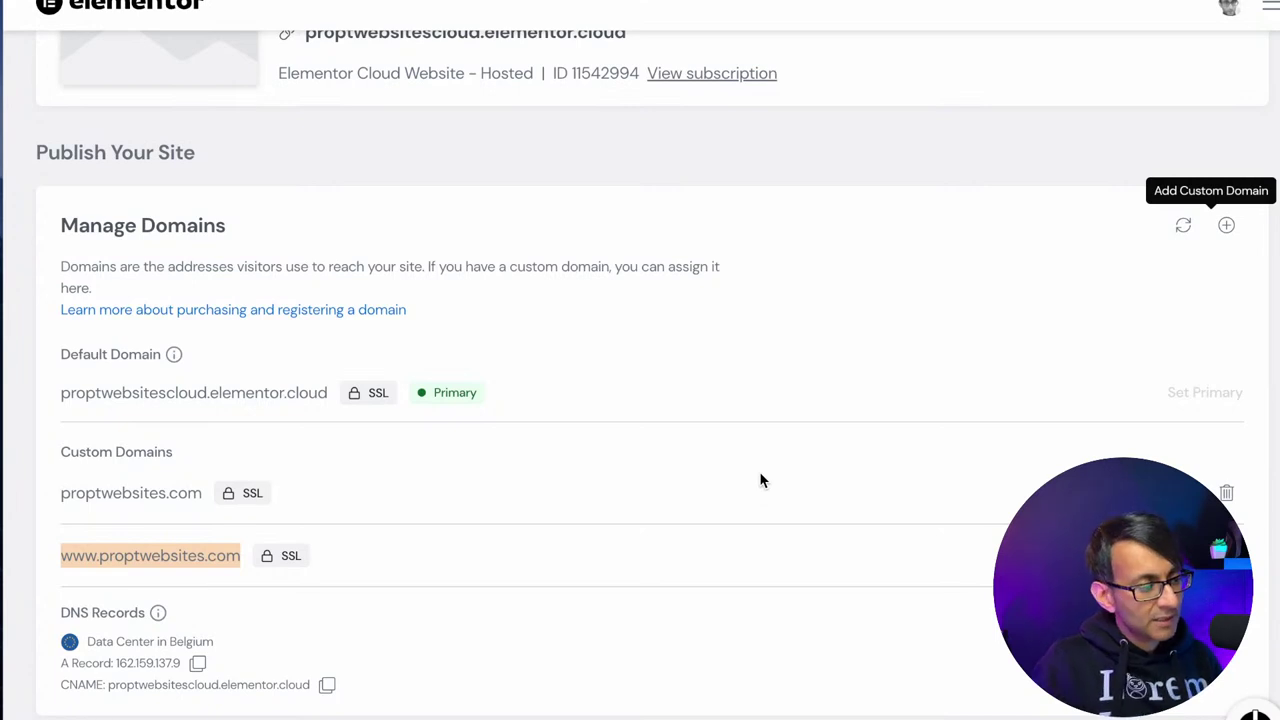
click(55, 497)
drag(55, 497, 187, 495)
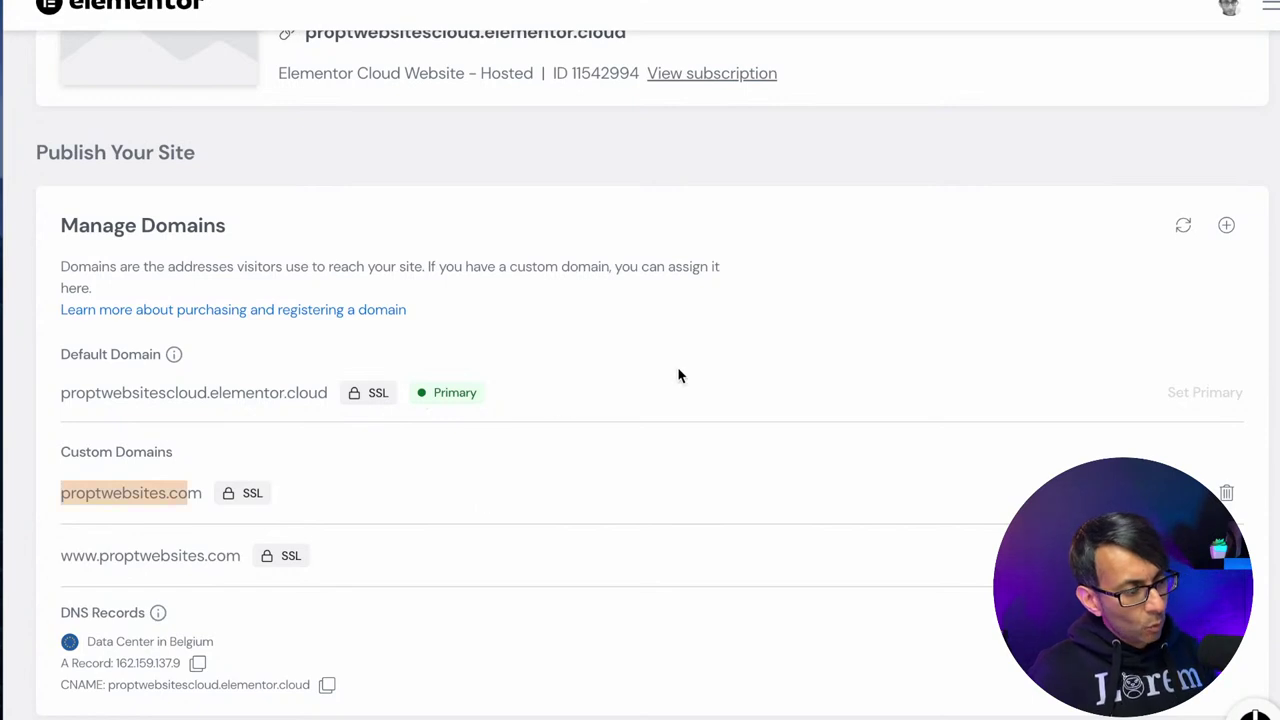
- Open the Elementor Support chat, close it, and reopen it to its past conversations
scroll(678, 375, up, 3)
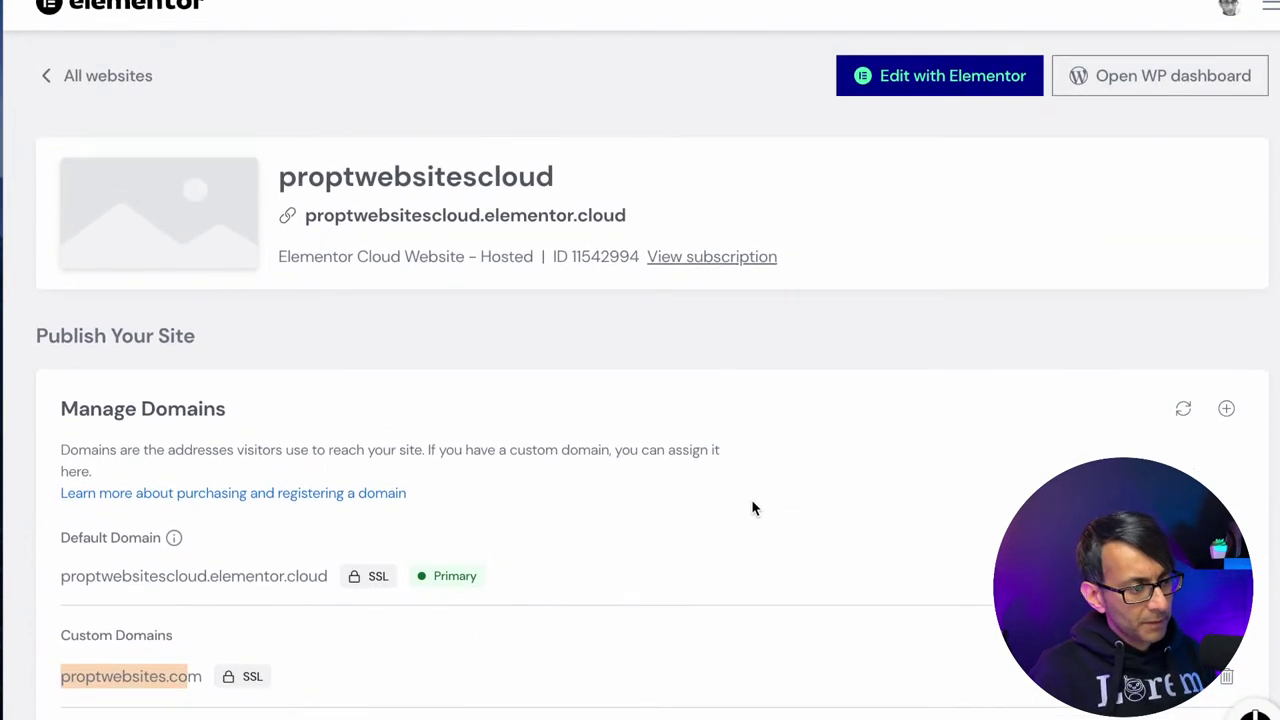
scroll(752, 509, up, 1)
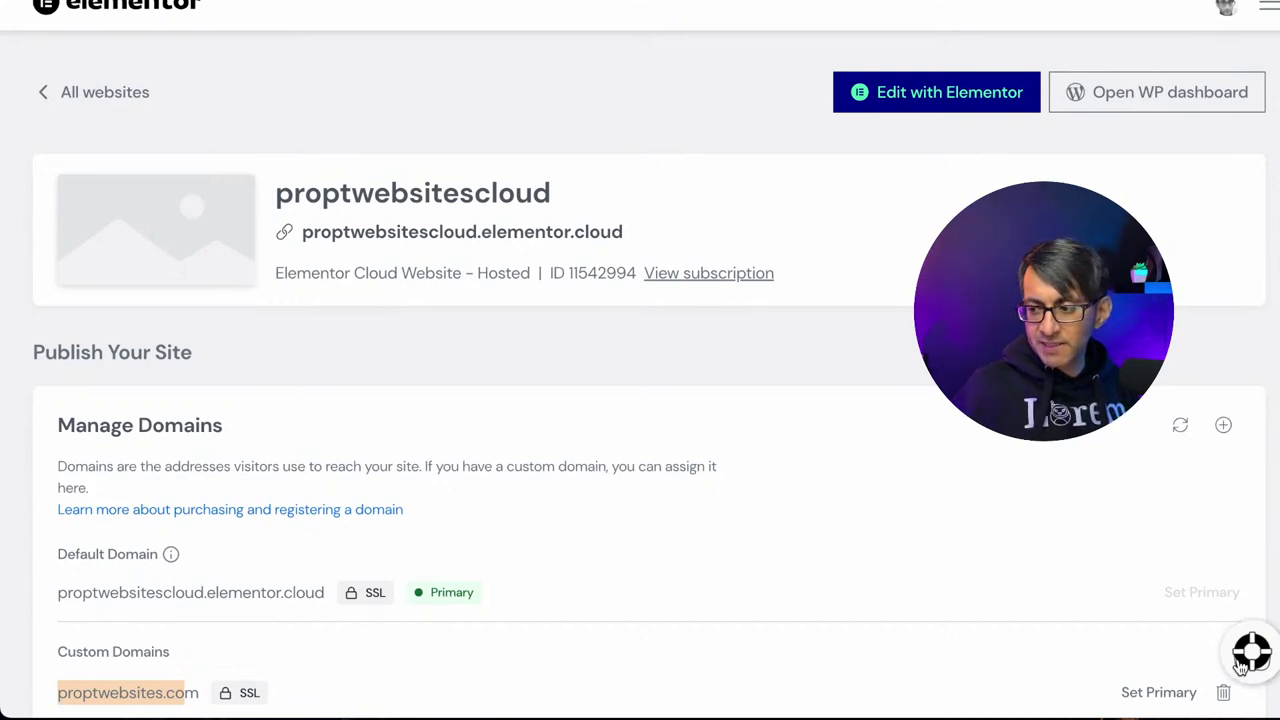
click(1249, 658)
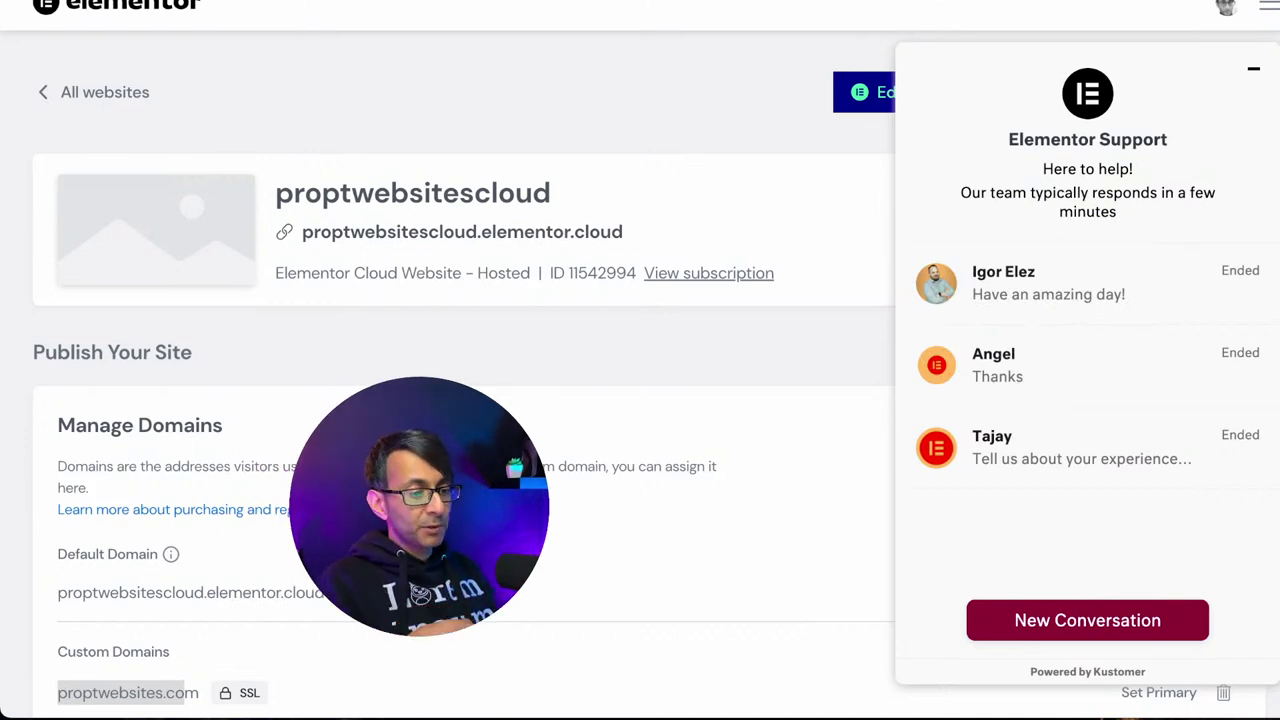
click(1251, 74)
click(1254, 660)
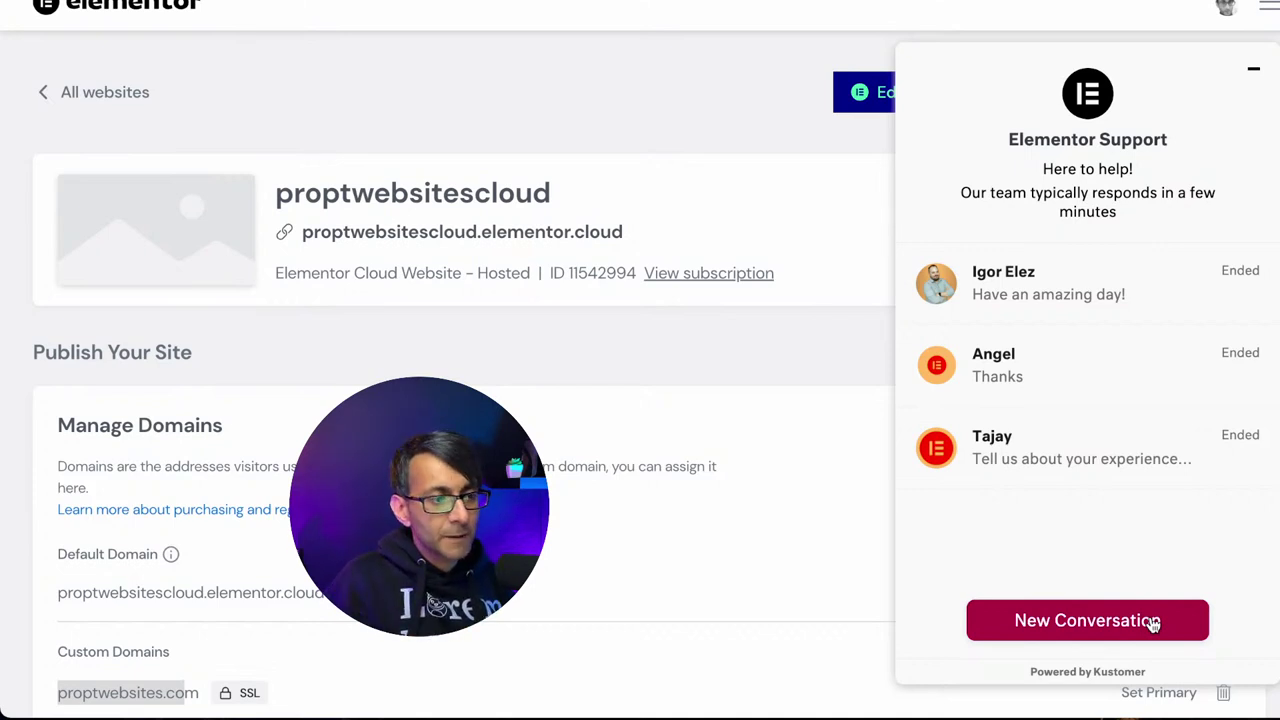
- Start a New Conversation in the support chat, then minimize the chat panel
click(1253, 69)
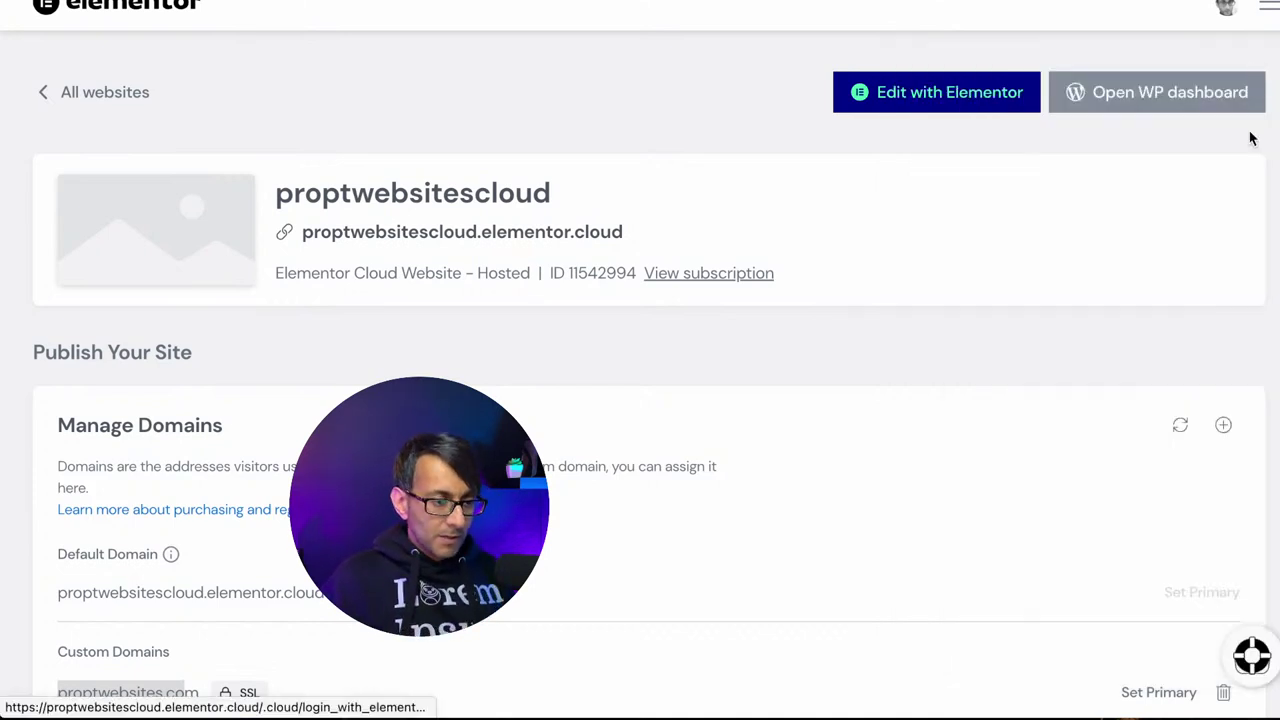
click(1250, 656)
click(1100, 622)
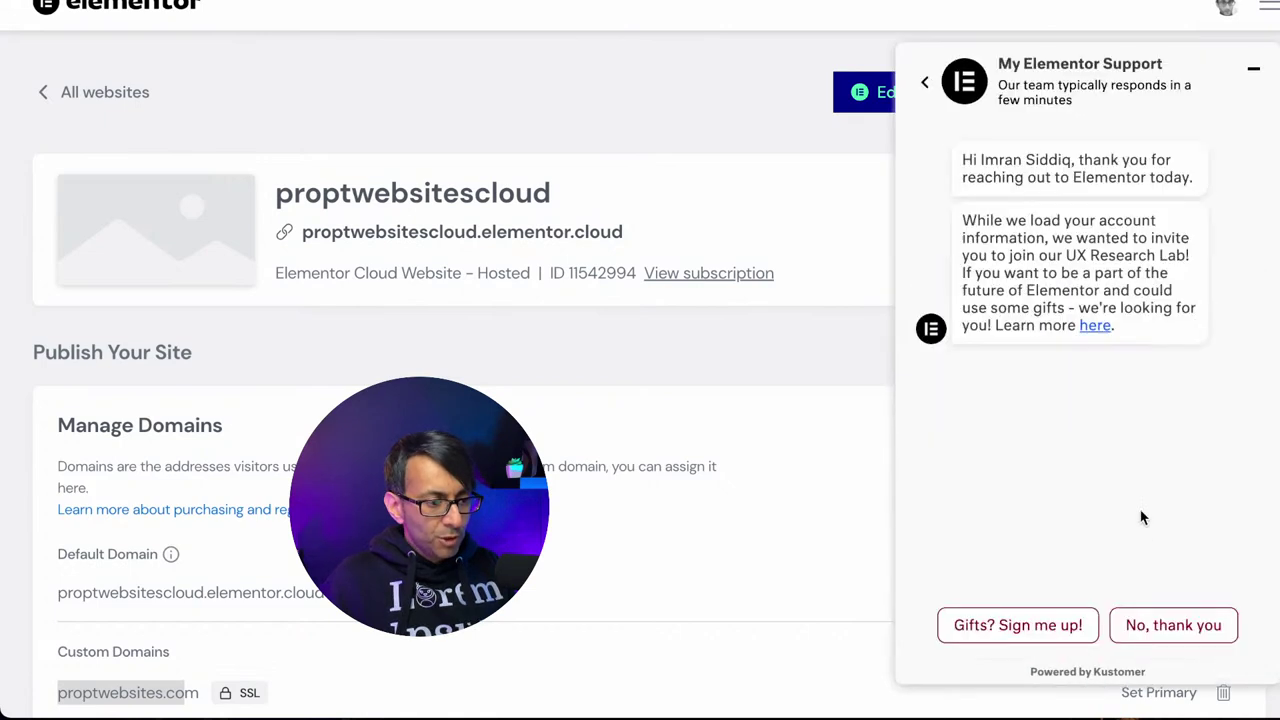
click(1254, 70)
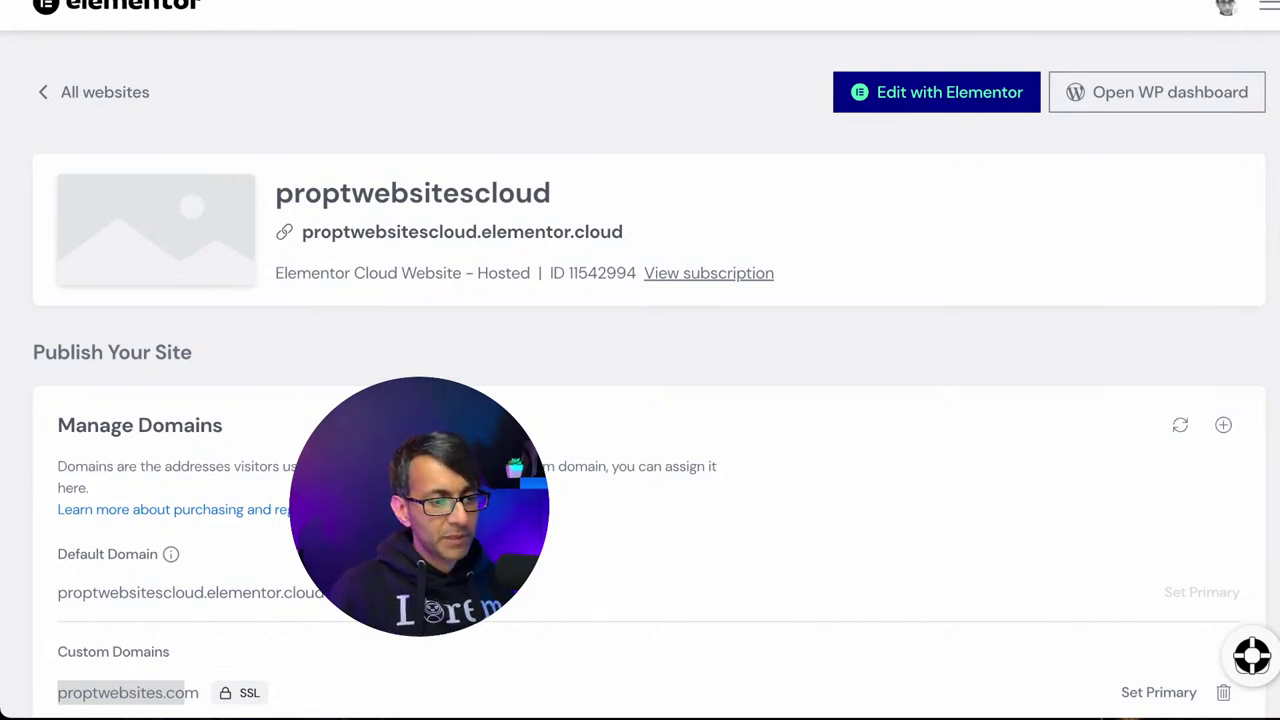
scroll(649, 376, down, 5)
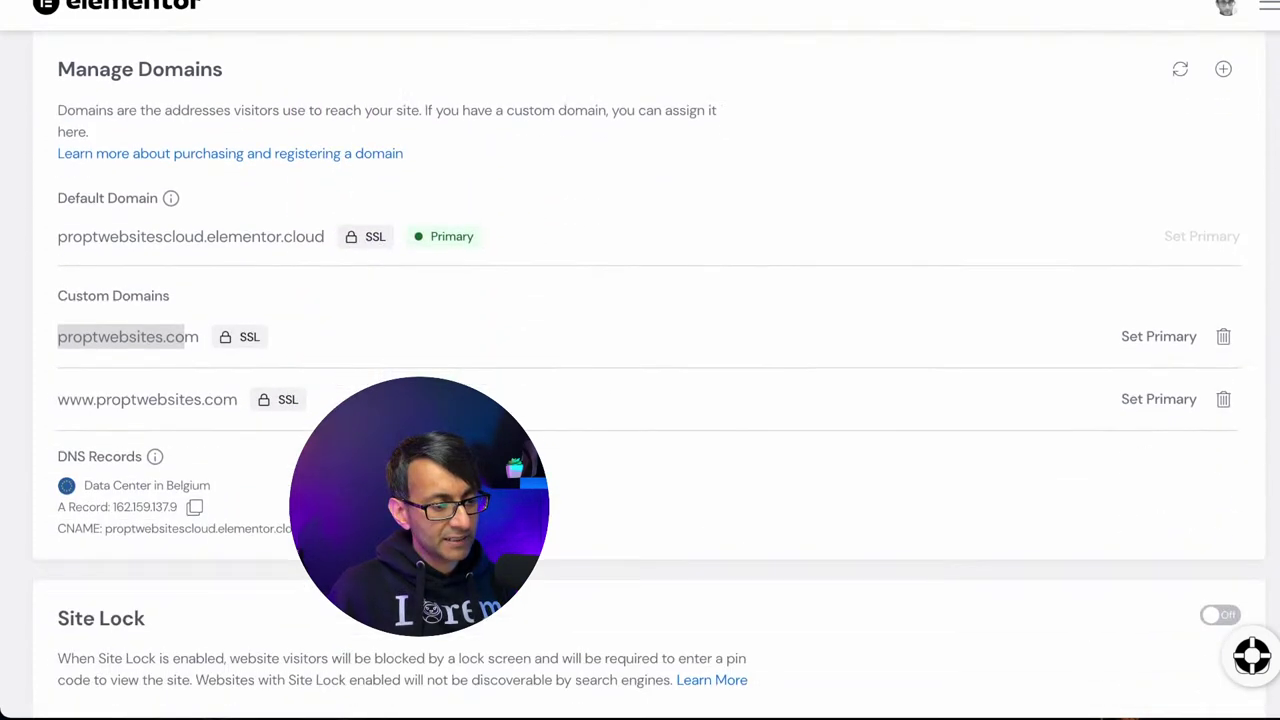
scroll(649, 372, down, 2)
scroll(649, 372, up, 2)
scroll(649, 372, down, 2)
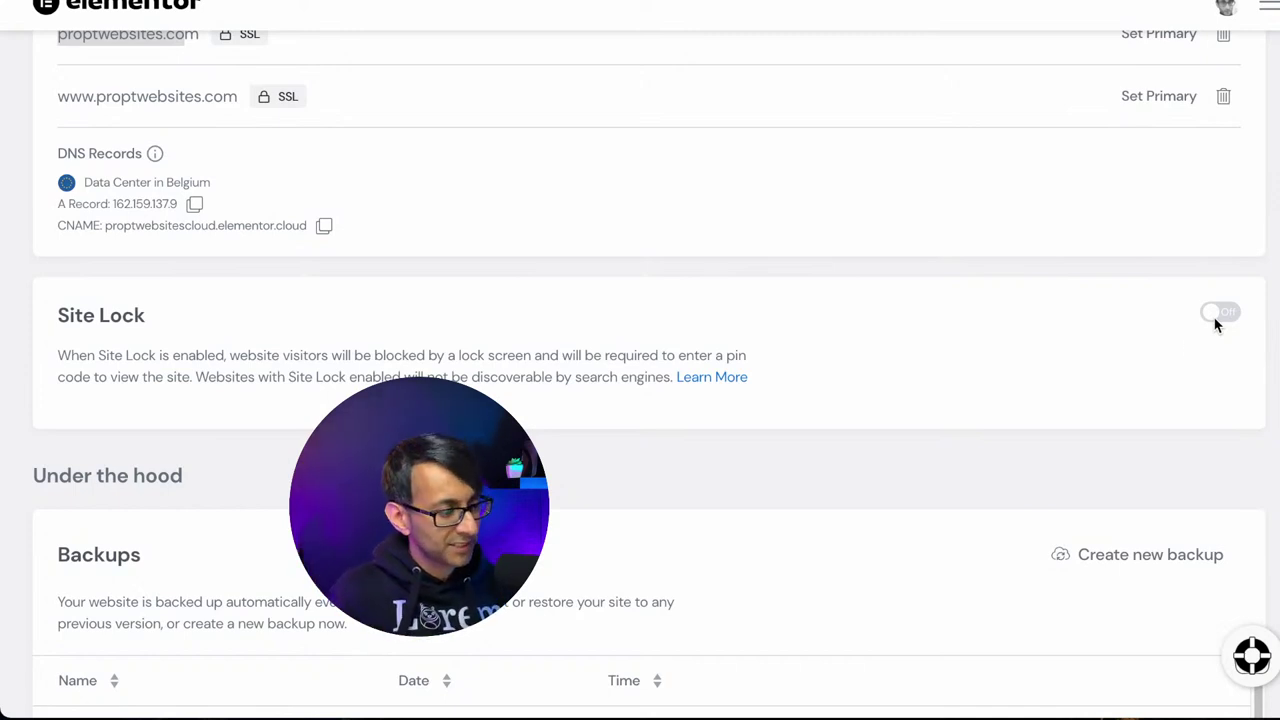
scroll(889, 460, up, 7)
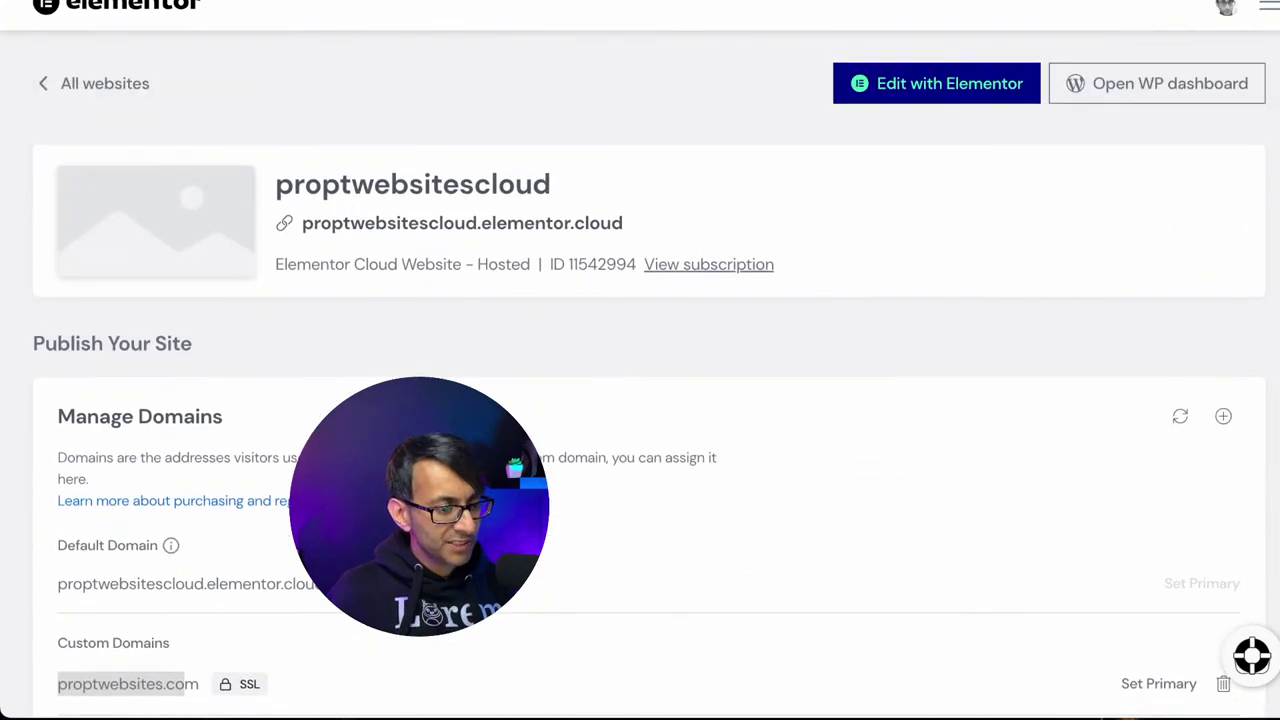
- Scroll down to the Backups table listing daily automatic_backup entries
scroll(746, 411, down, 12)
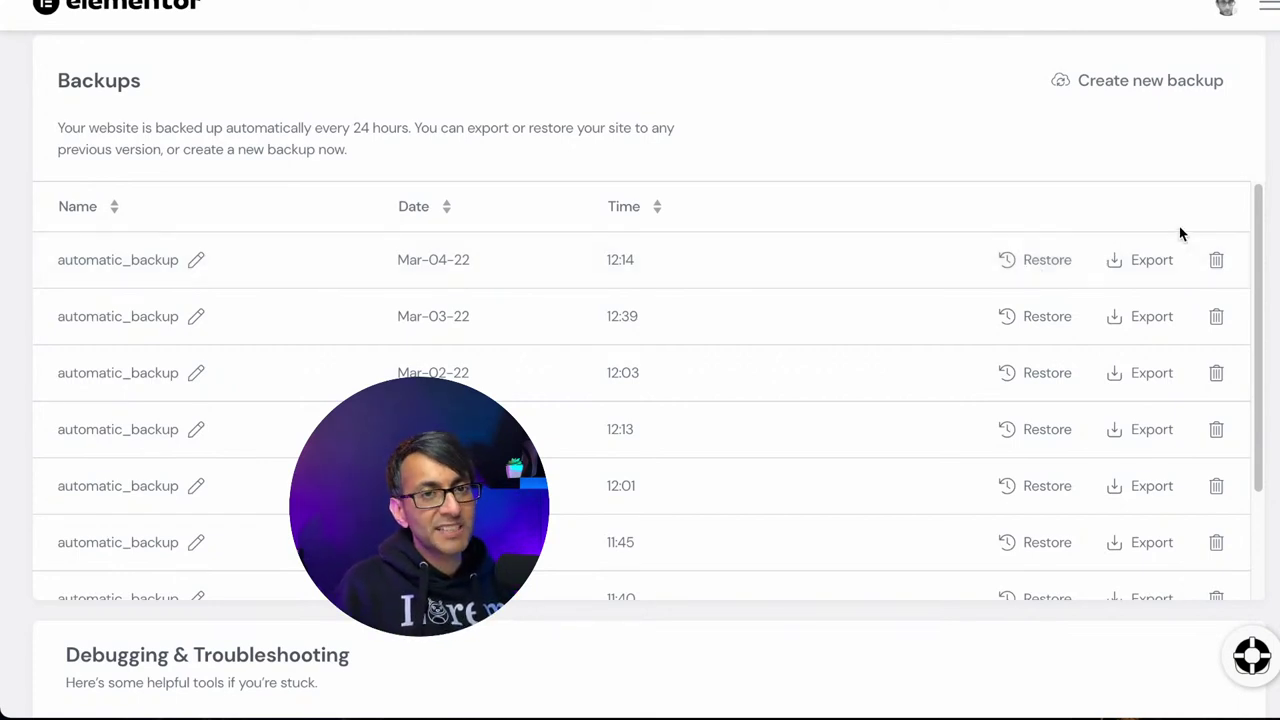
scroll(649, 374, down, 3)
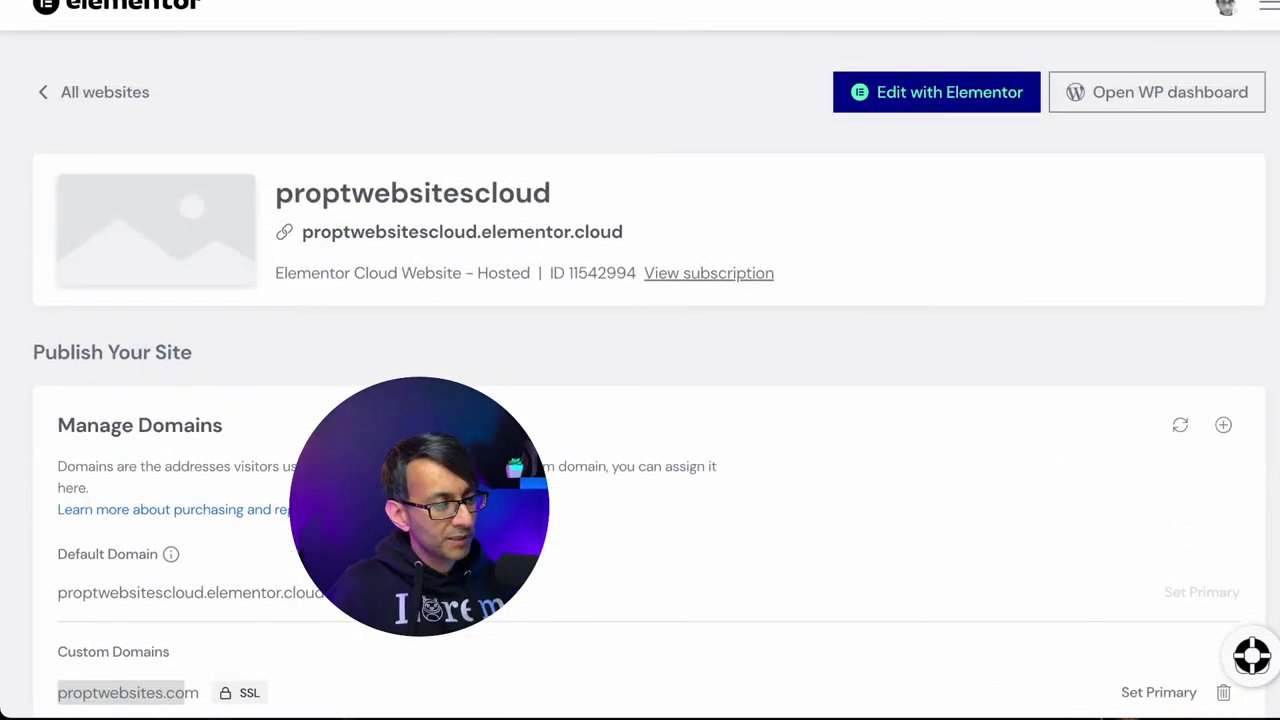
scroll(649, 374, down, 2)
scroll(649, 374, up, 2)
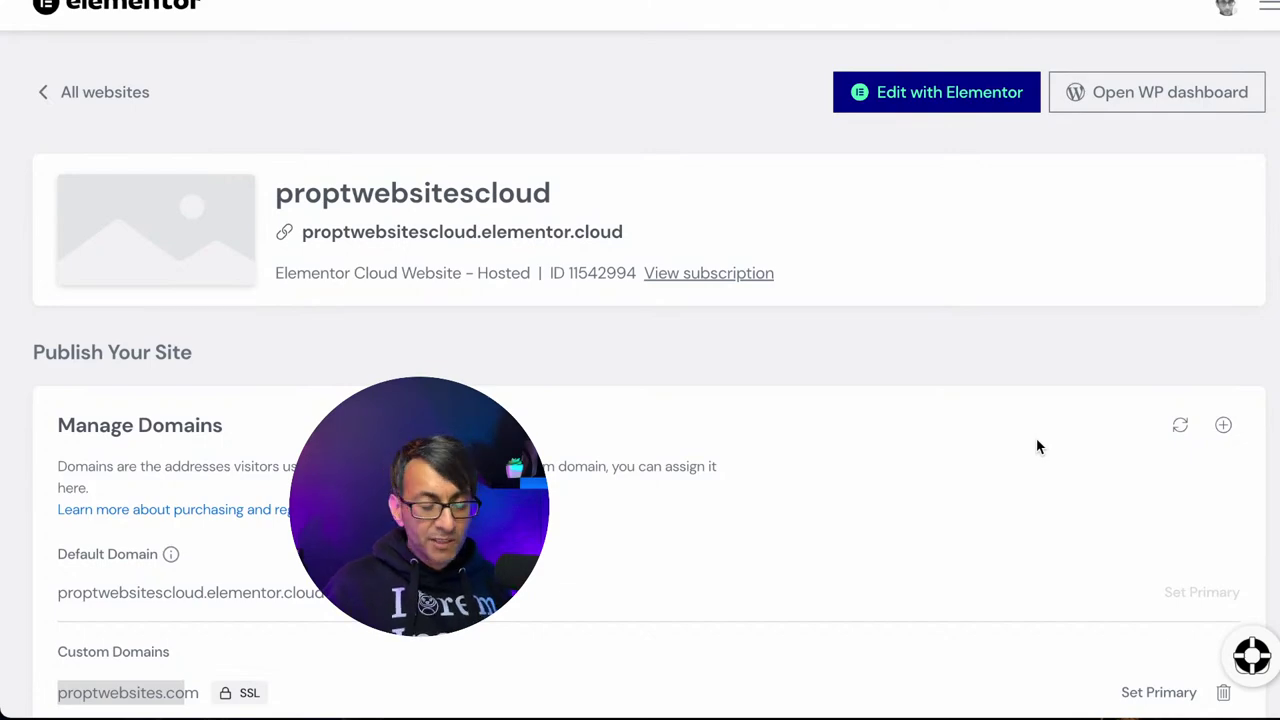
- Scroll back up to the top of the proptwebsitescloud site page
scroll(1134, 493, down, 15)
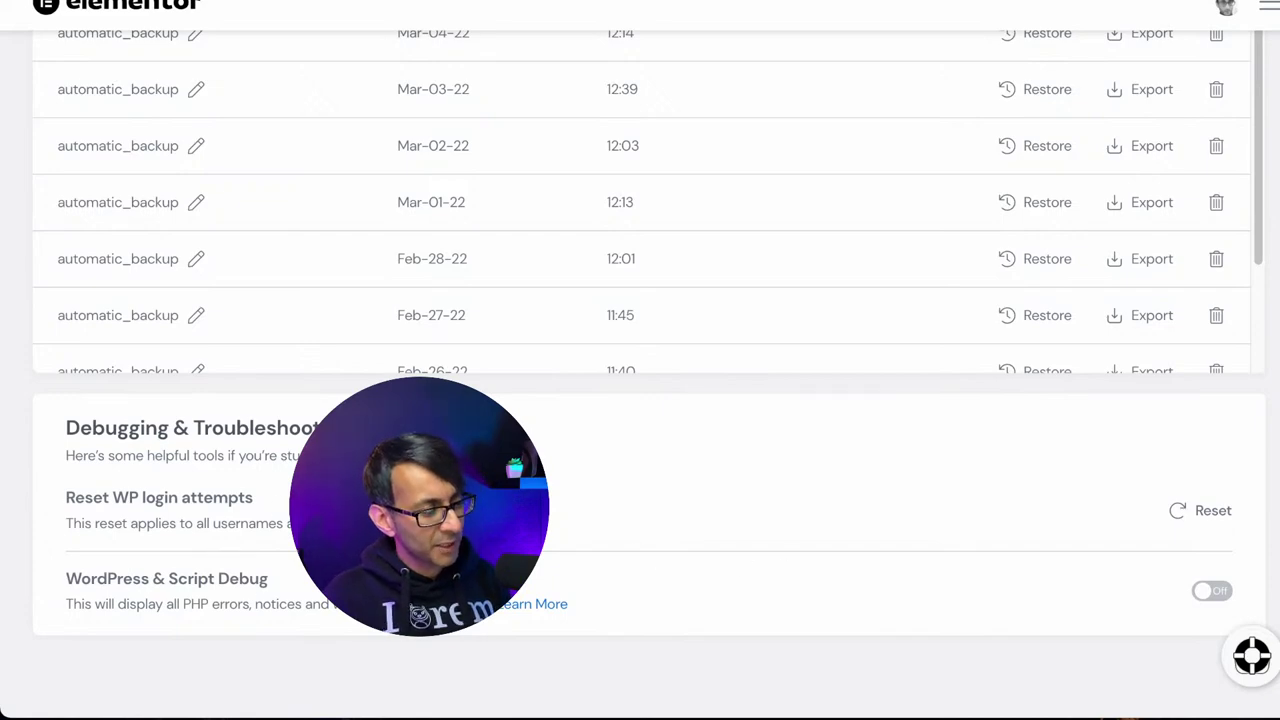
scroll(628, 281, up, 7)
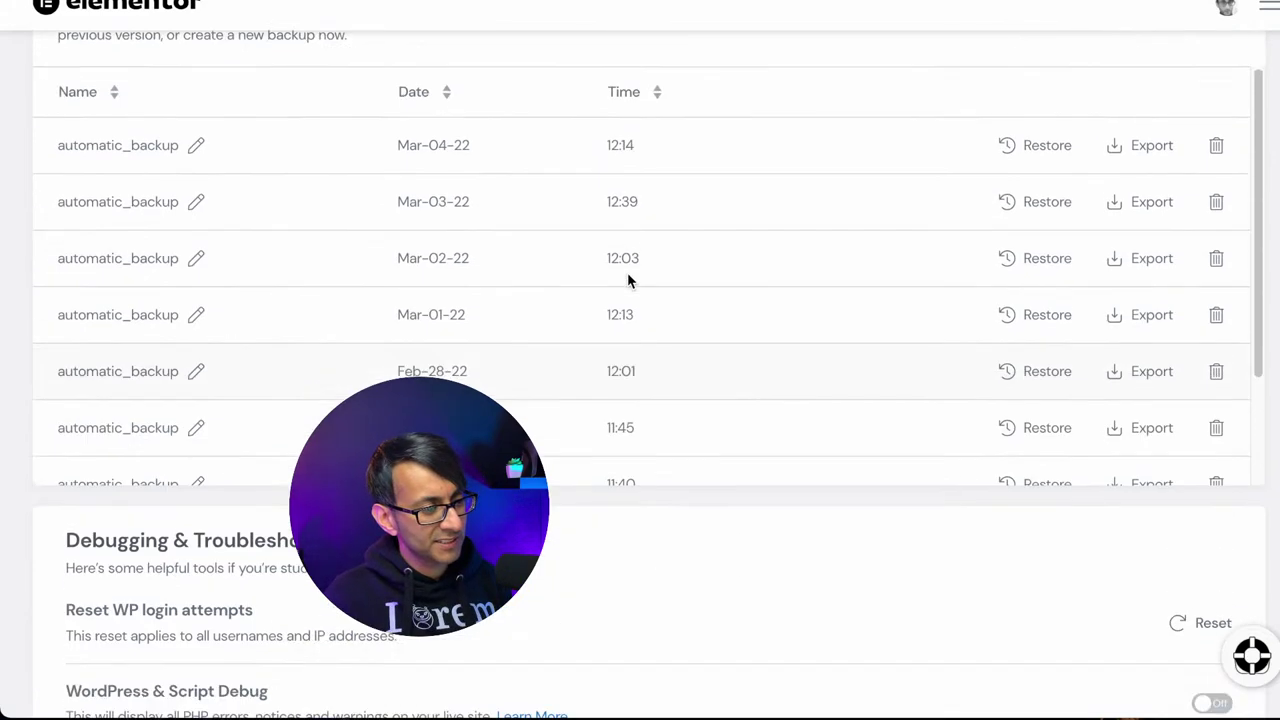
scroll(628, 274, up, 6)
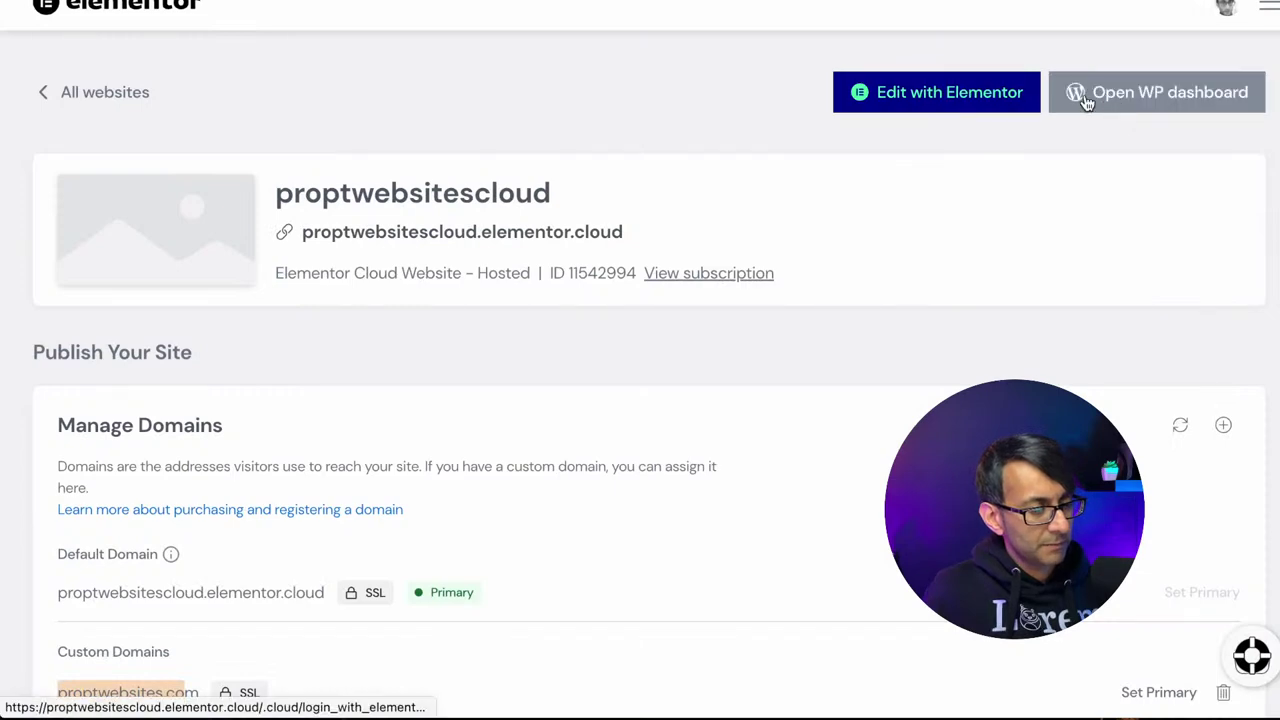
- Open the WP dashboard, dismiss the welcome popup, and go to Installed Plugins
click(1109, 100)
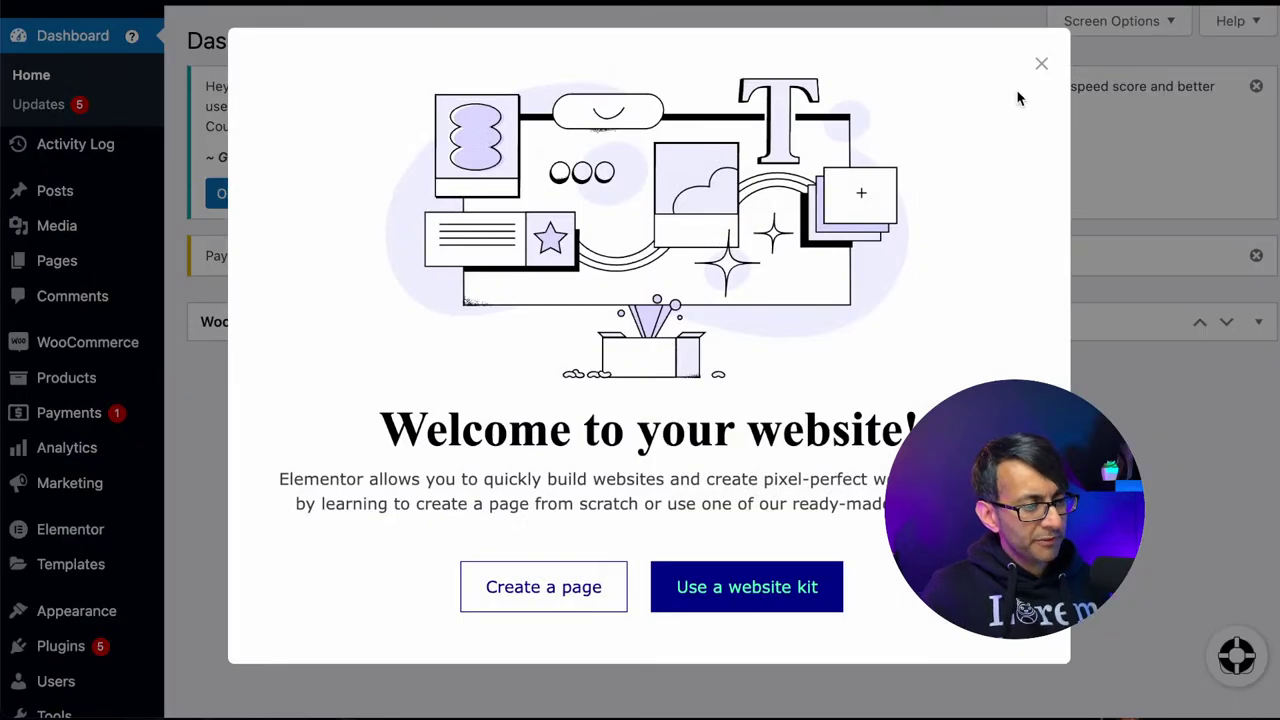
click(1041, 63)
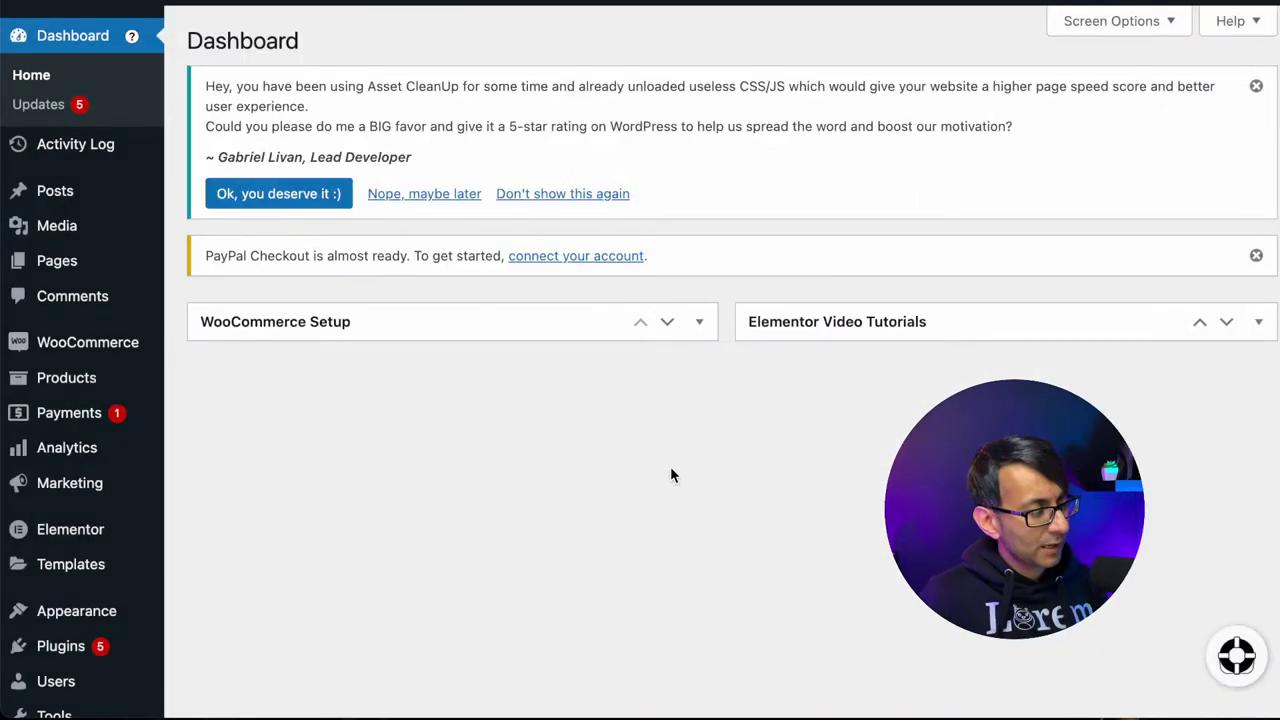
mouse_move(40, 646)
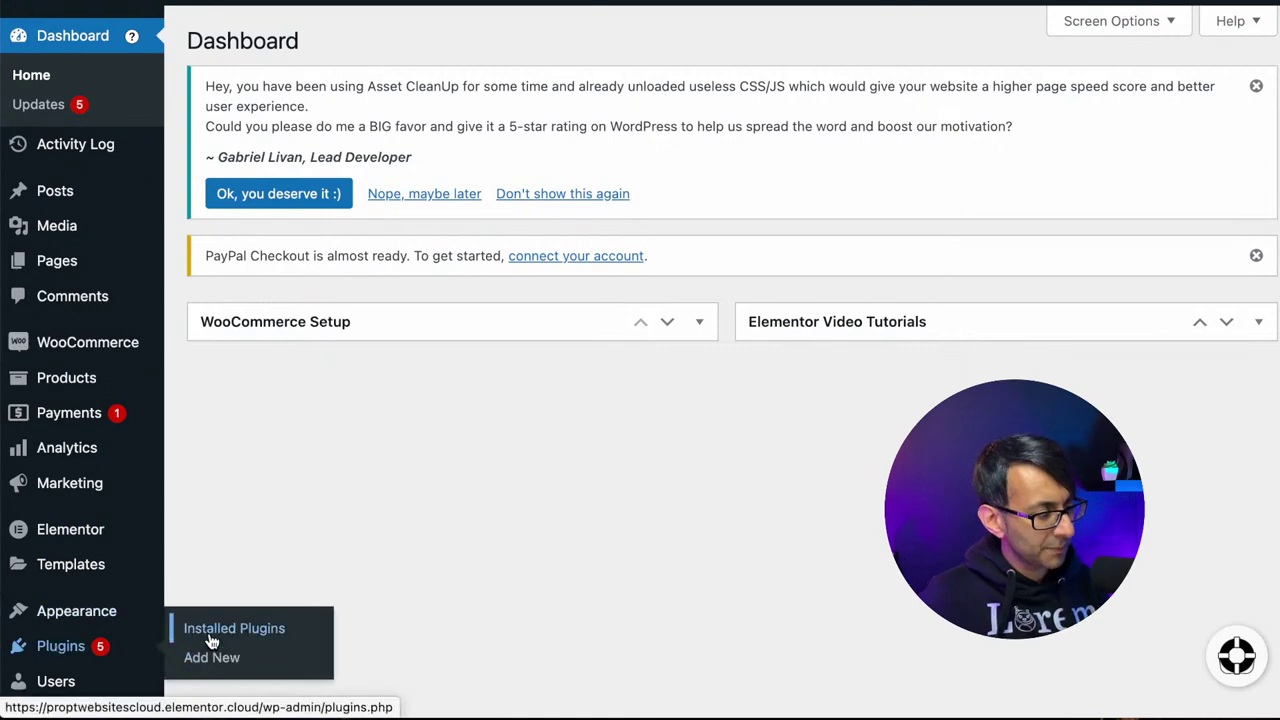
scroll(803, 466, down, 3)
click(60, 416)
- Review the ten installed plugins and their five available updates
scroll(586, 410, down, 2)
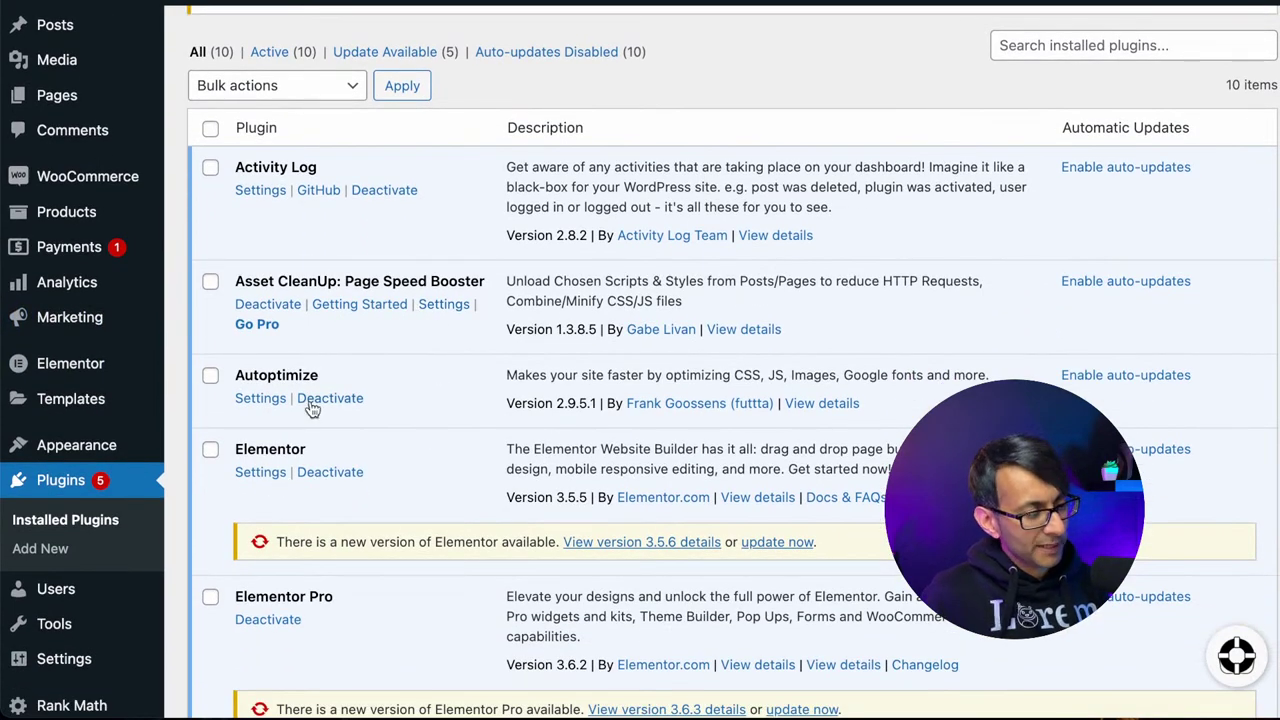
scroll(476, 469, up, 2)
scroll(476, 469, down, 10)
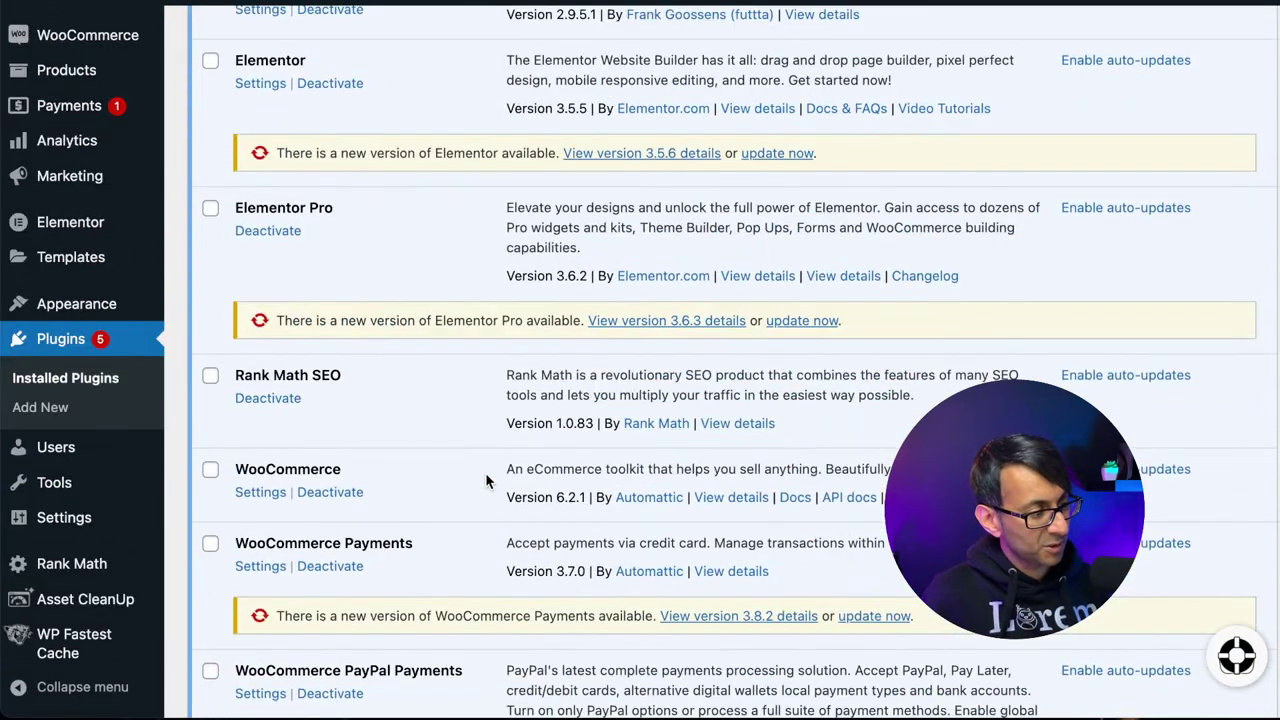
scroll(576, 540, down, 1)
scroll(578, 545, down, 8)
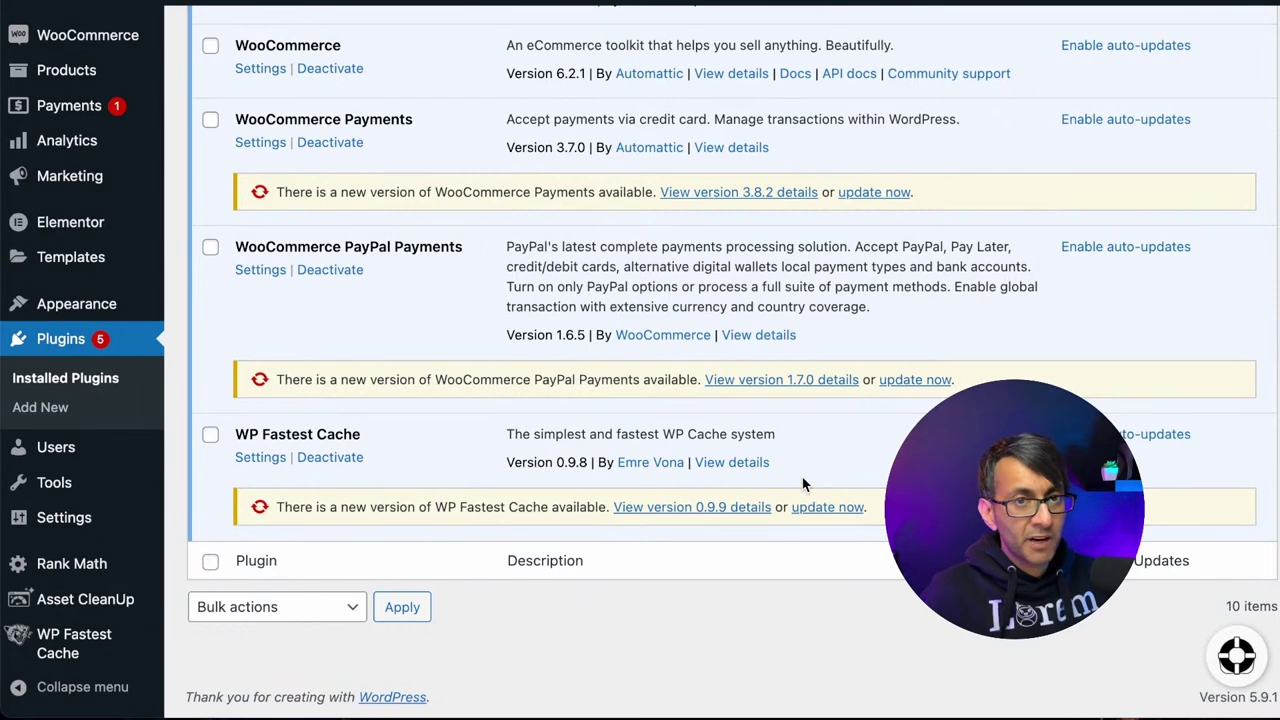
scroll(523, 510, up, 5)
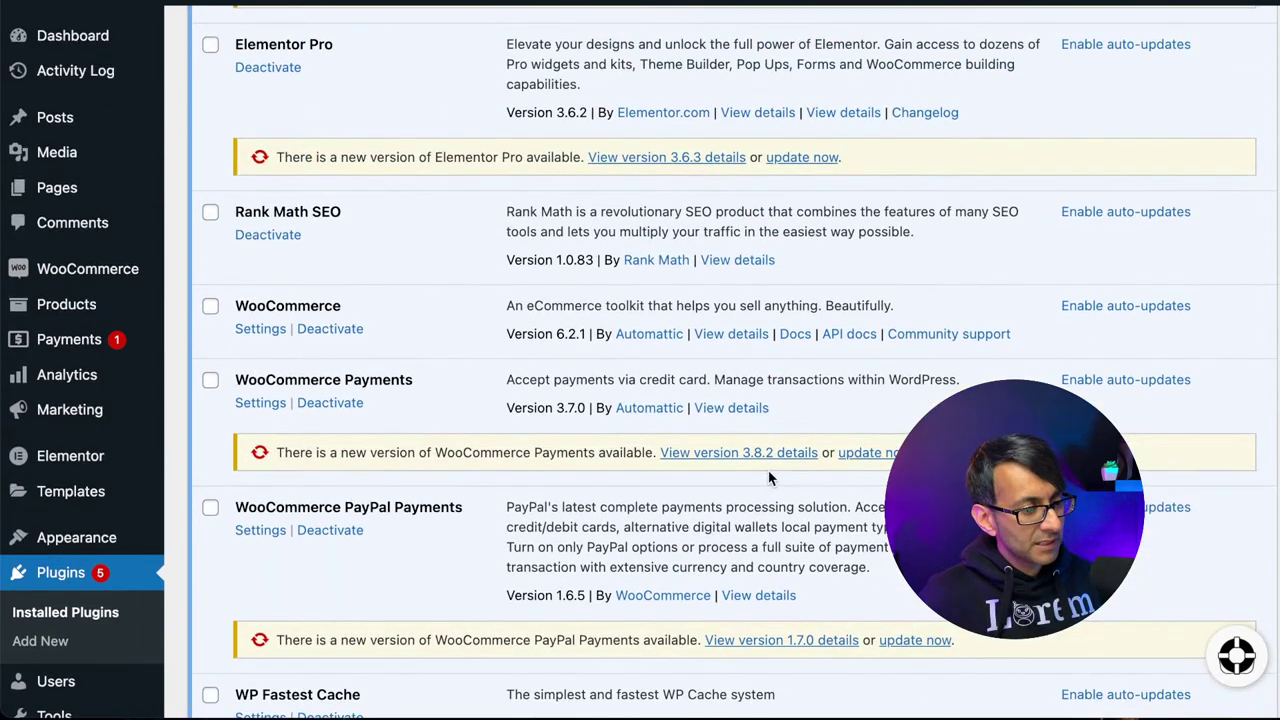
scroll(769, 478, up, 1)
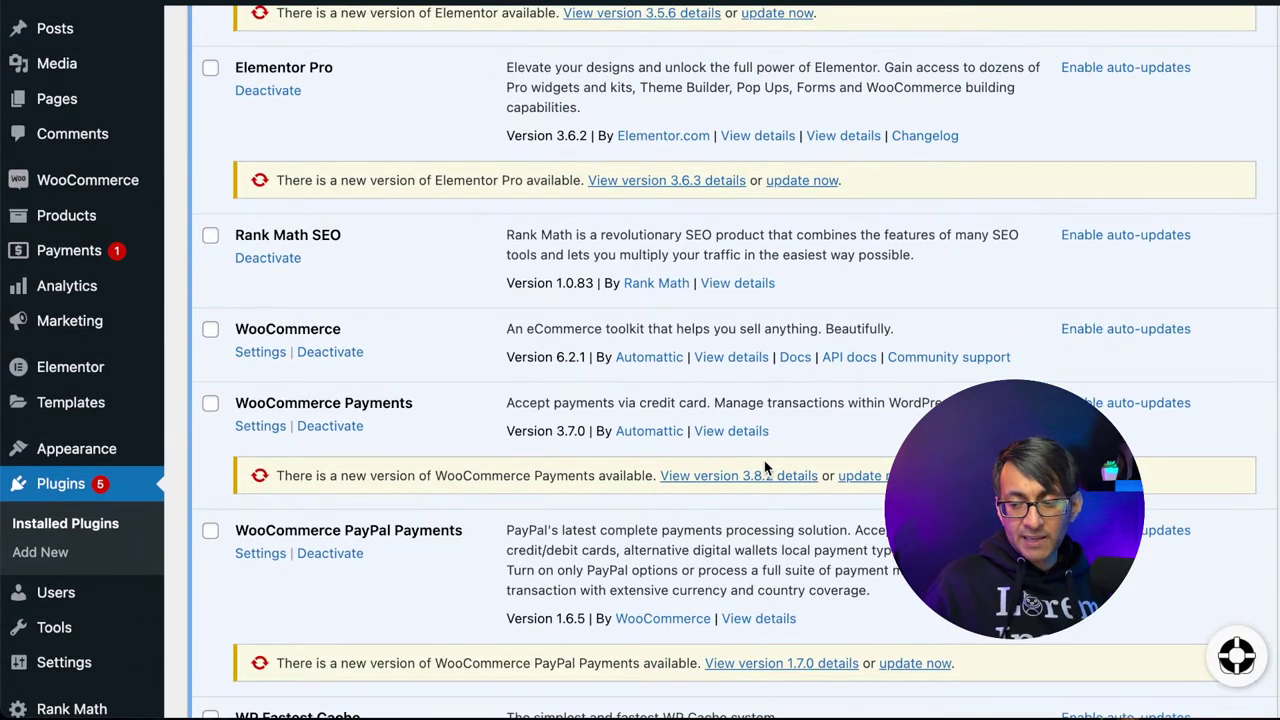
scroll(764, 465, up, 10)
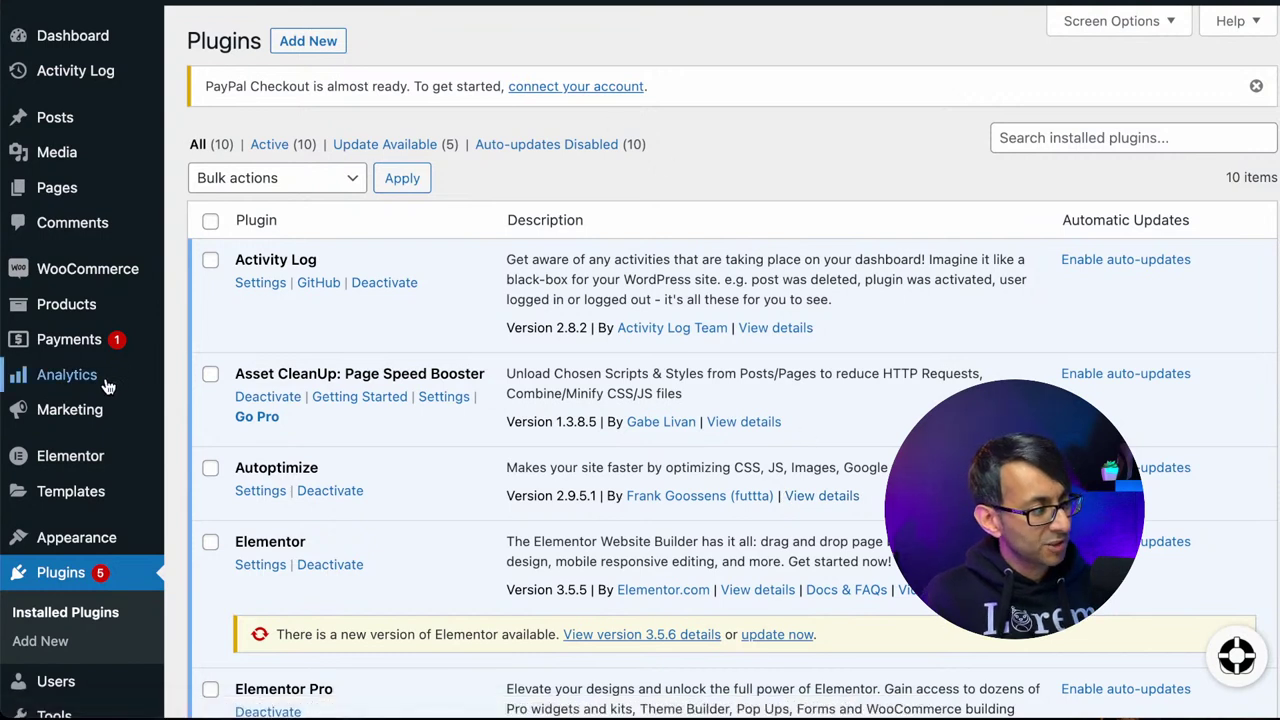
- Open Add Plugins and search the plugin directory for 'divi'
click(42, 641)
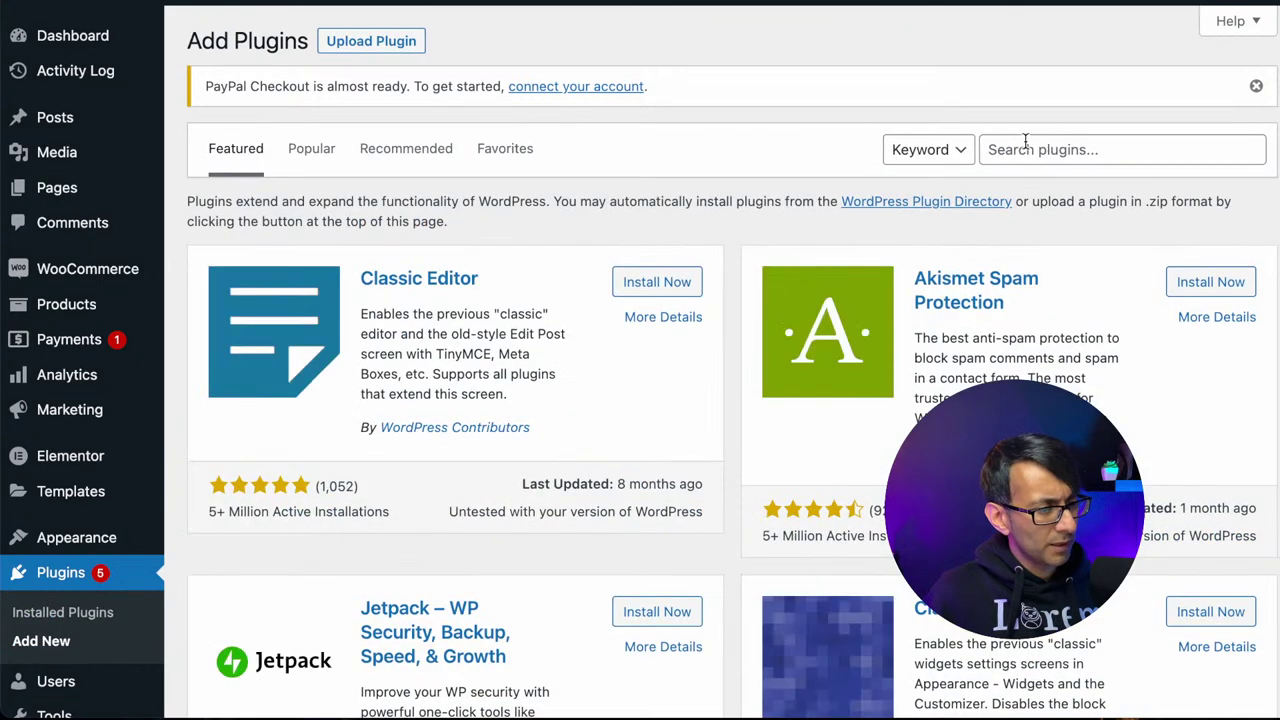
click(1025, 150)
text(divi)
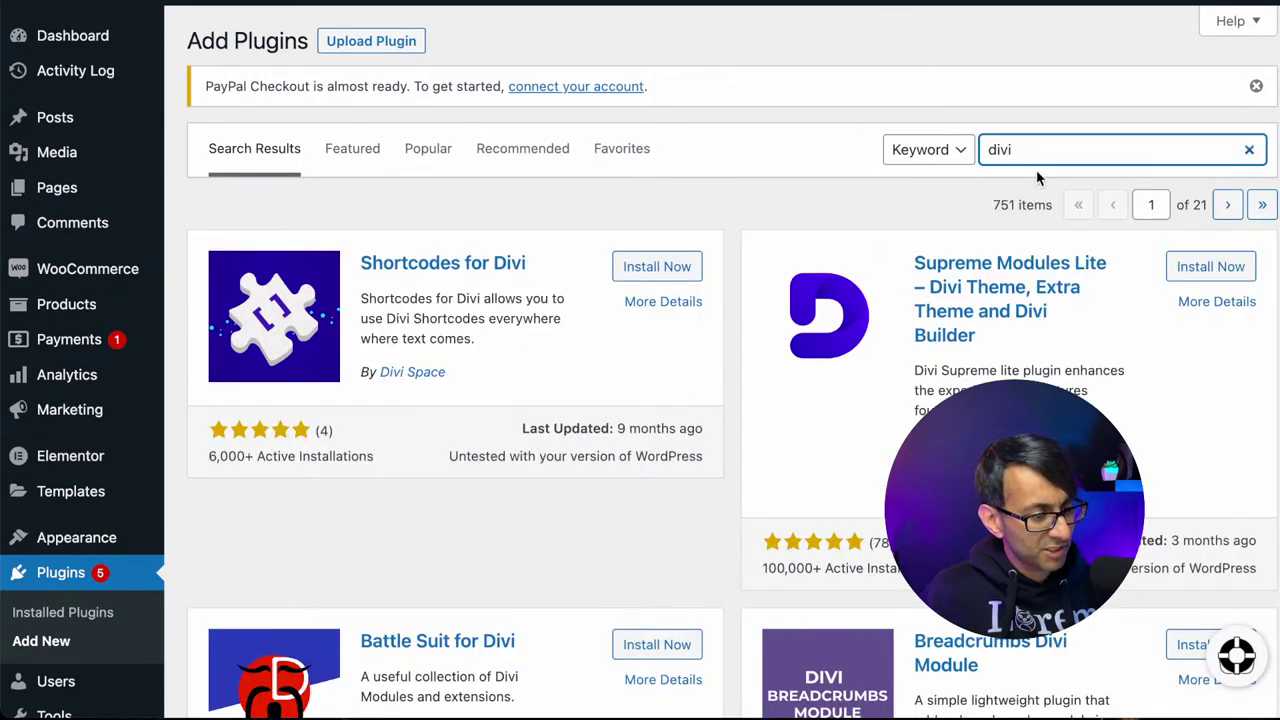
- Replace the search with 'vivid', browse the 13 results, and select the term again
drag(1033, 150, 934, 130)
text(vivid)
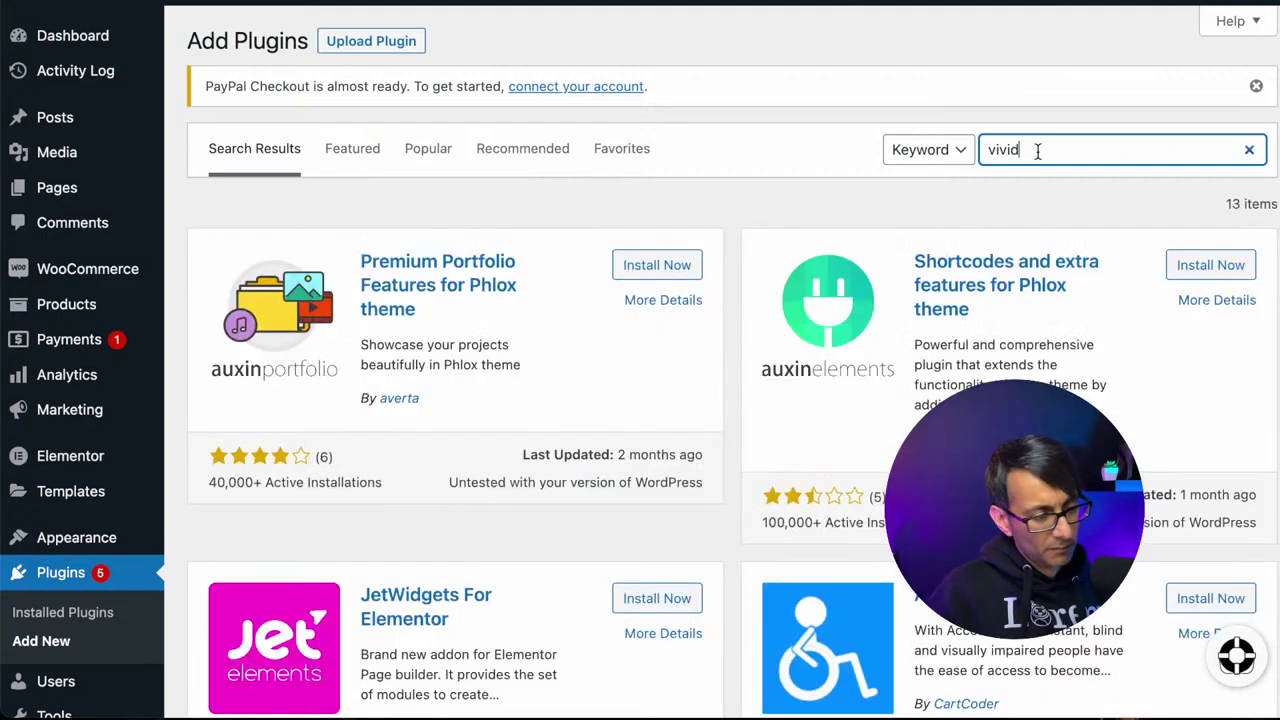
scroll(855, 535, down, 1)
scroll(855, 535, down, 5)
scroll(855, 535, up, 3)
scroll(845, 510, up, 4)
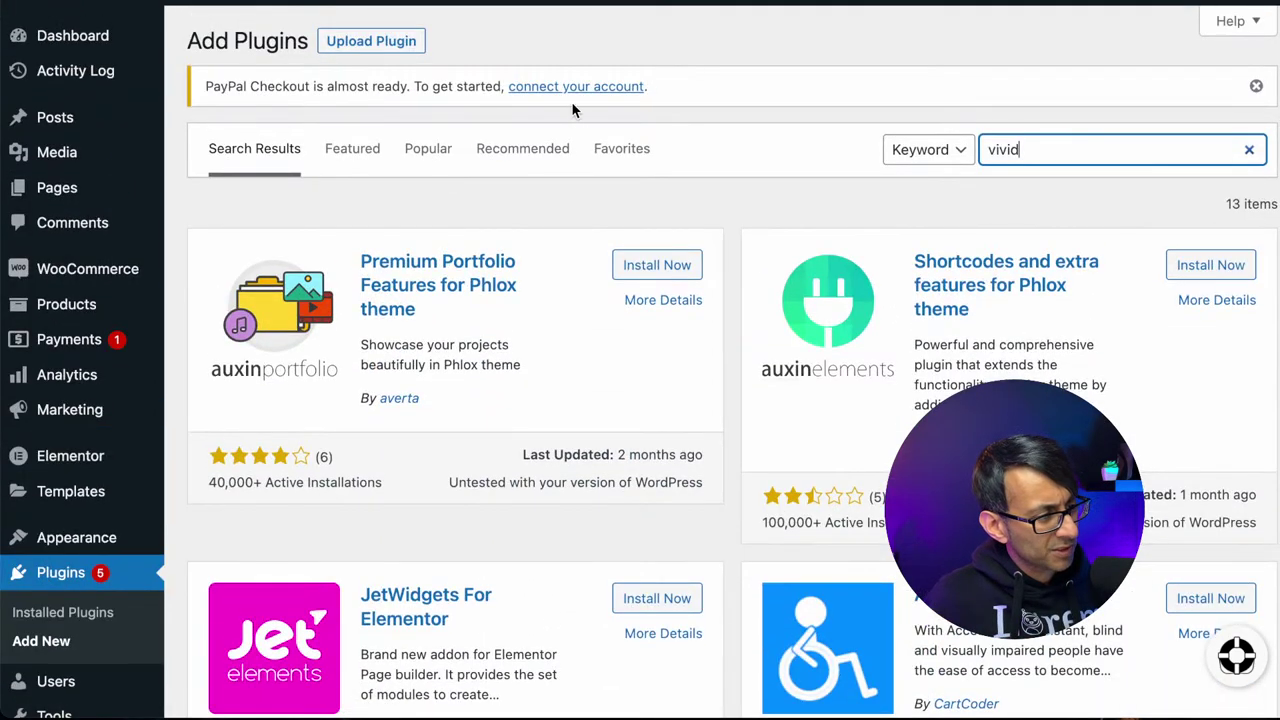
drag(1035, 149, 985, 149)
- Search plugins for 'all in one' and find Jetpack marked 'Incompatible plugin' and 'Cannot Install'
key(BackSpace)
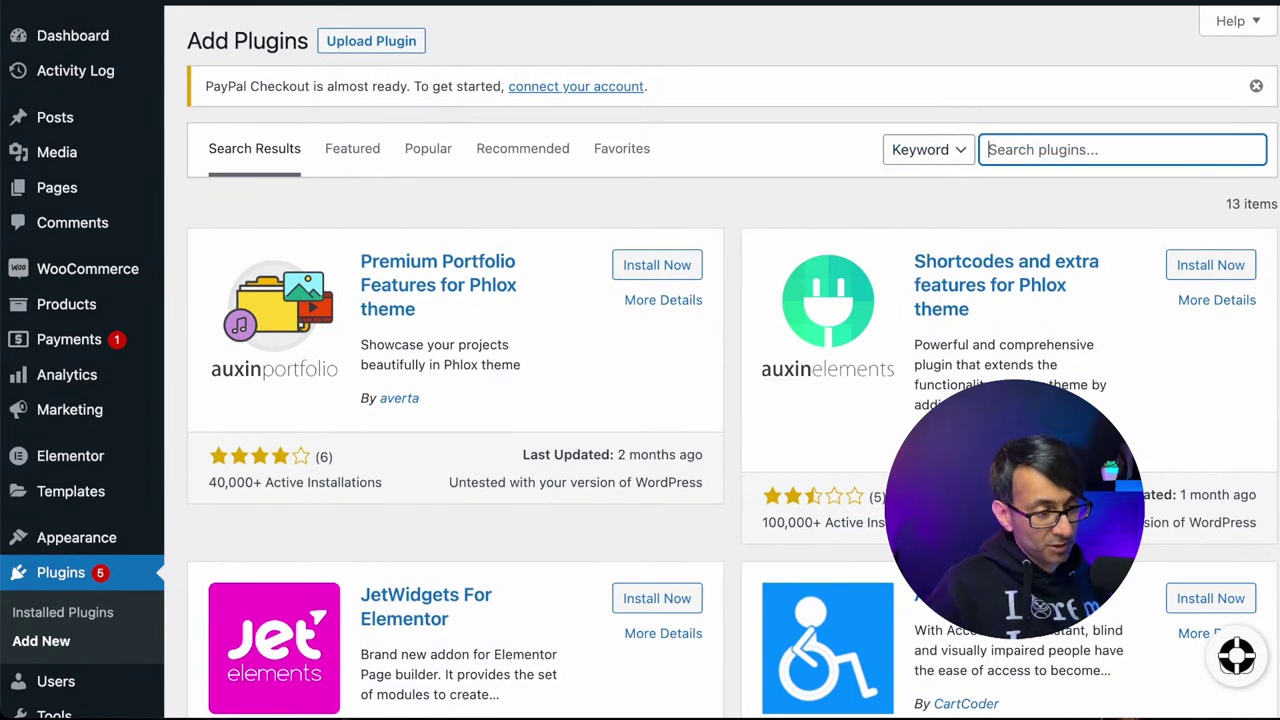
text(all in on)
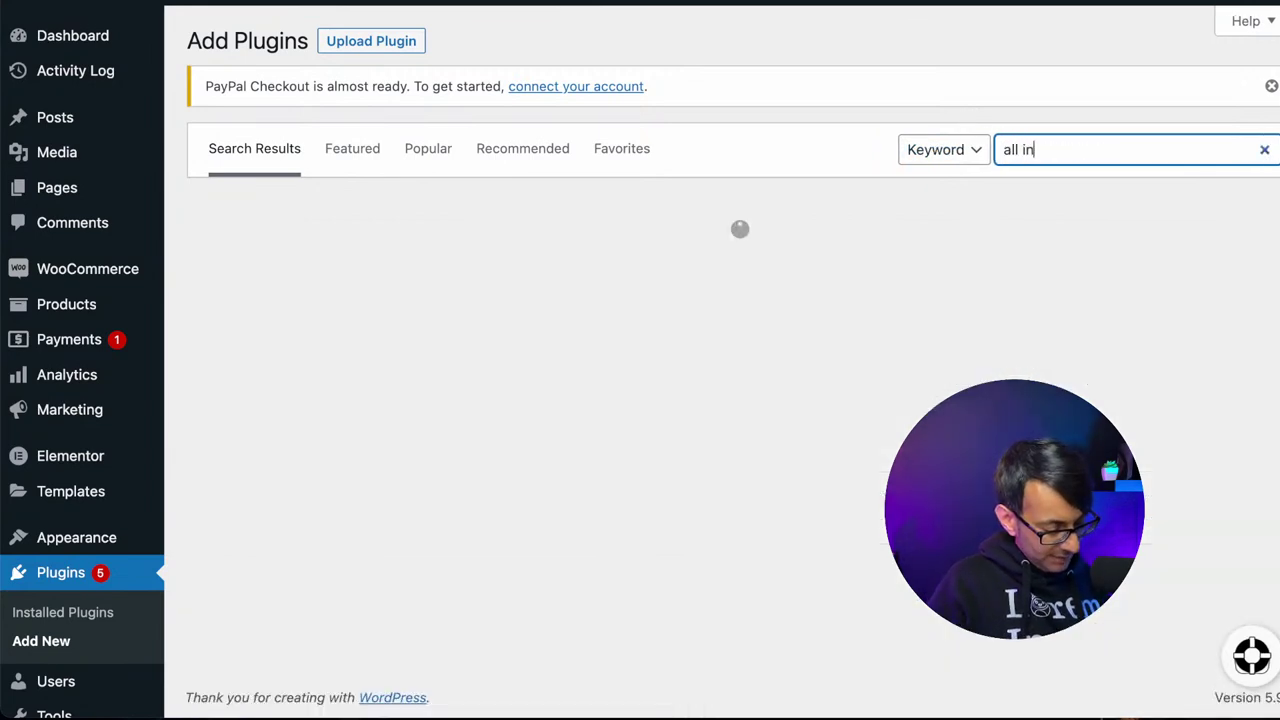
text(e)
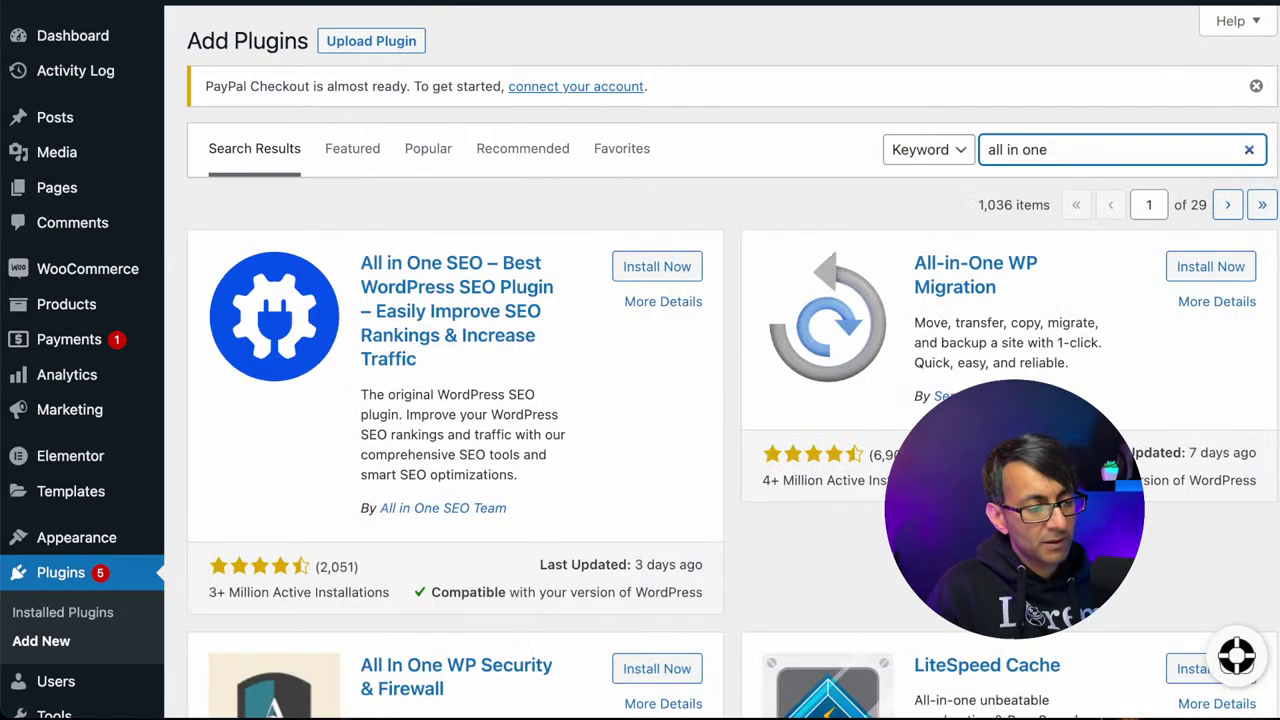
scroll(686, 457, down, 5)
scroll(686, 457, down, 4)
scroll(686, 457, down, 15)
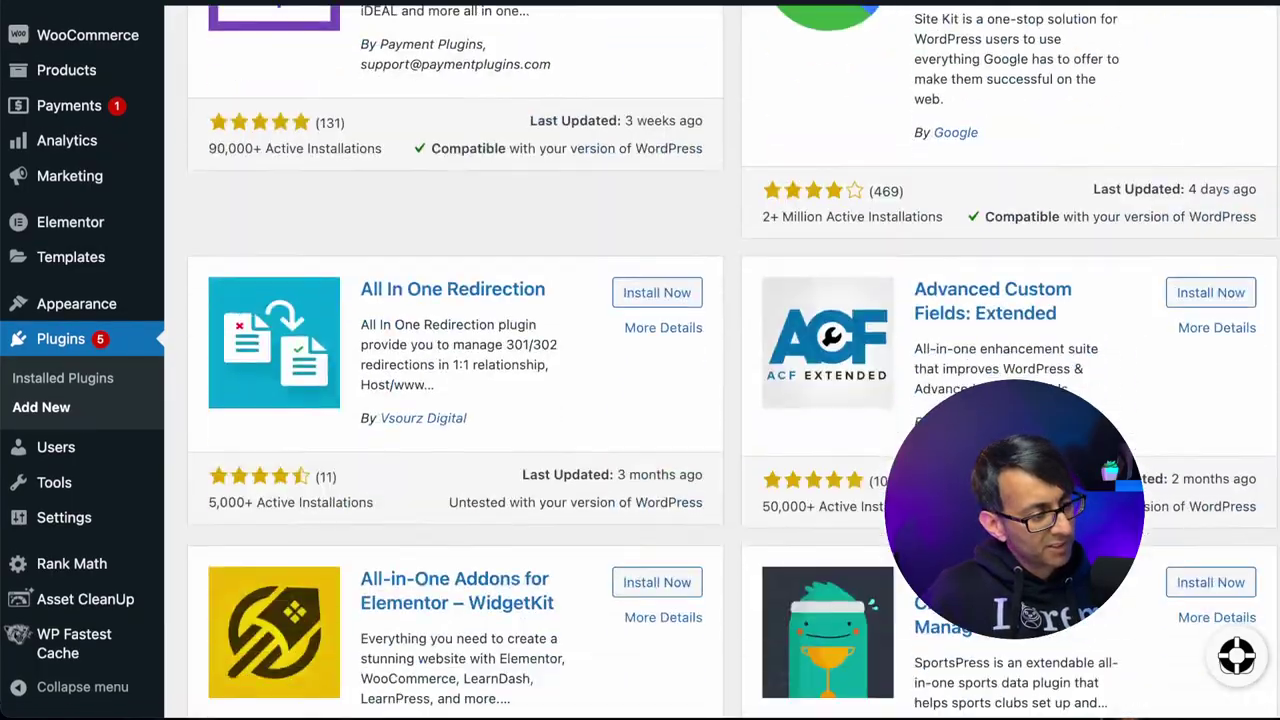
scroll(686, 457, up, 18)
scroll(686, 457, down, 10)
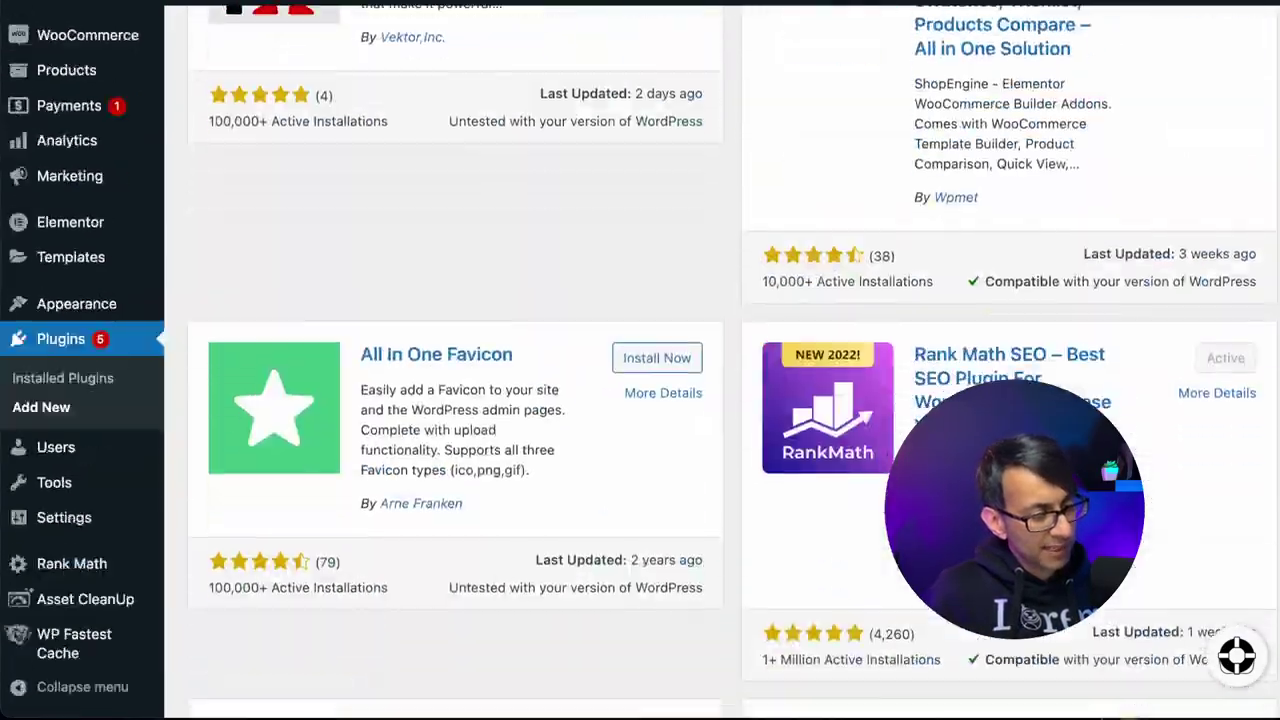
scroll(686, 457, up, 3)
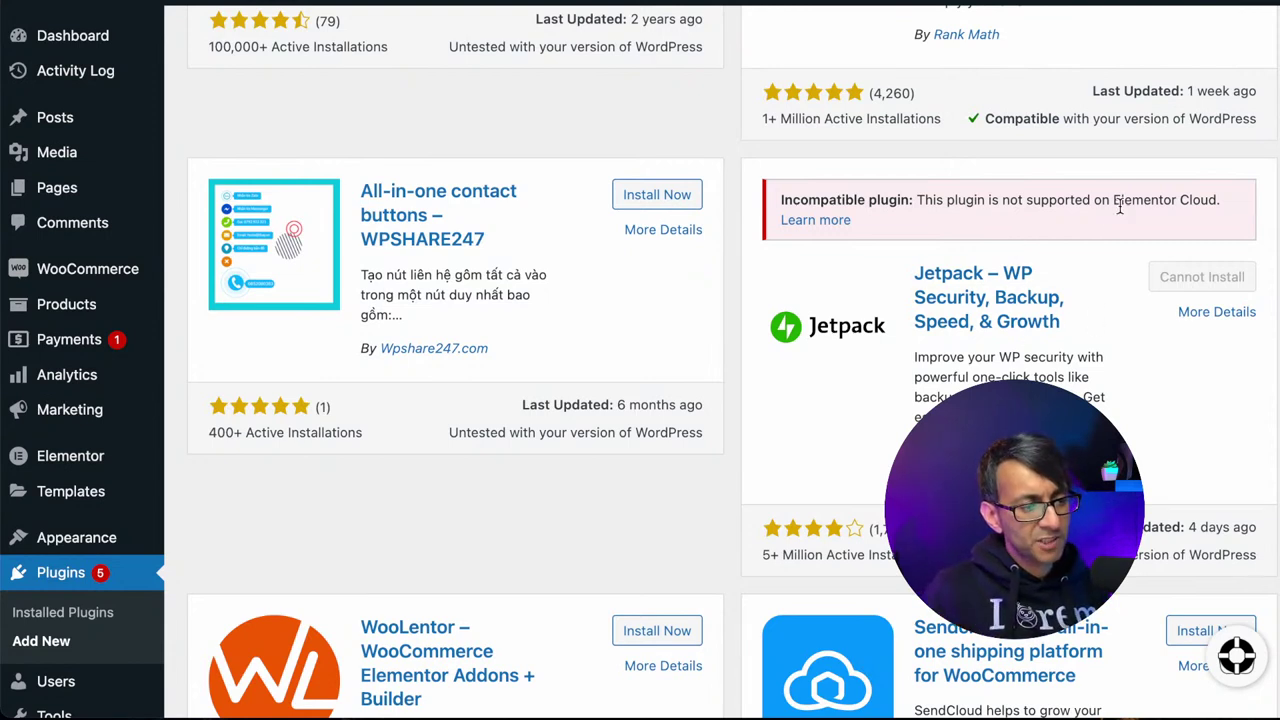
- Open the help article on disallowed plugins and highlight Really Simple SSL in its list
click(815, 221)
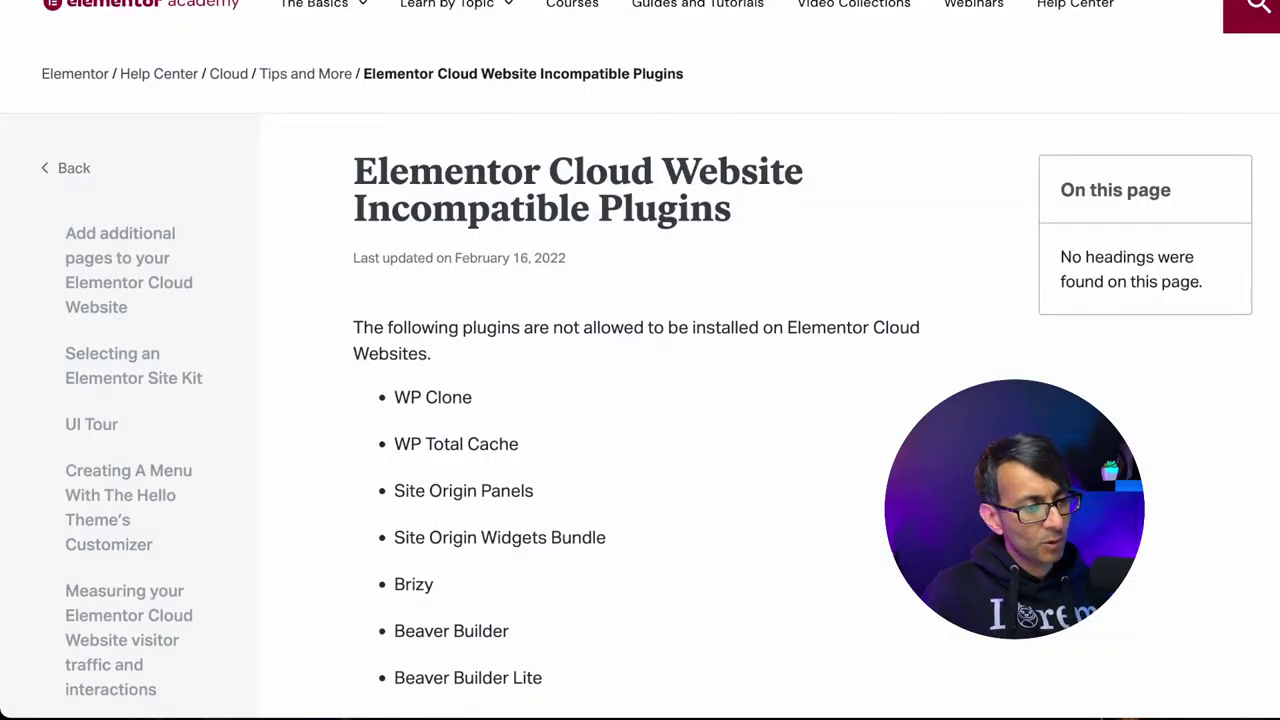
scroll(640, 400, down, 3)
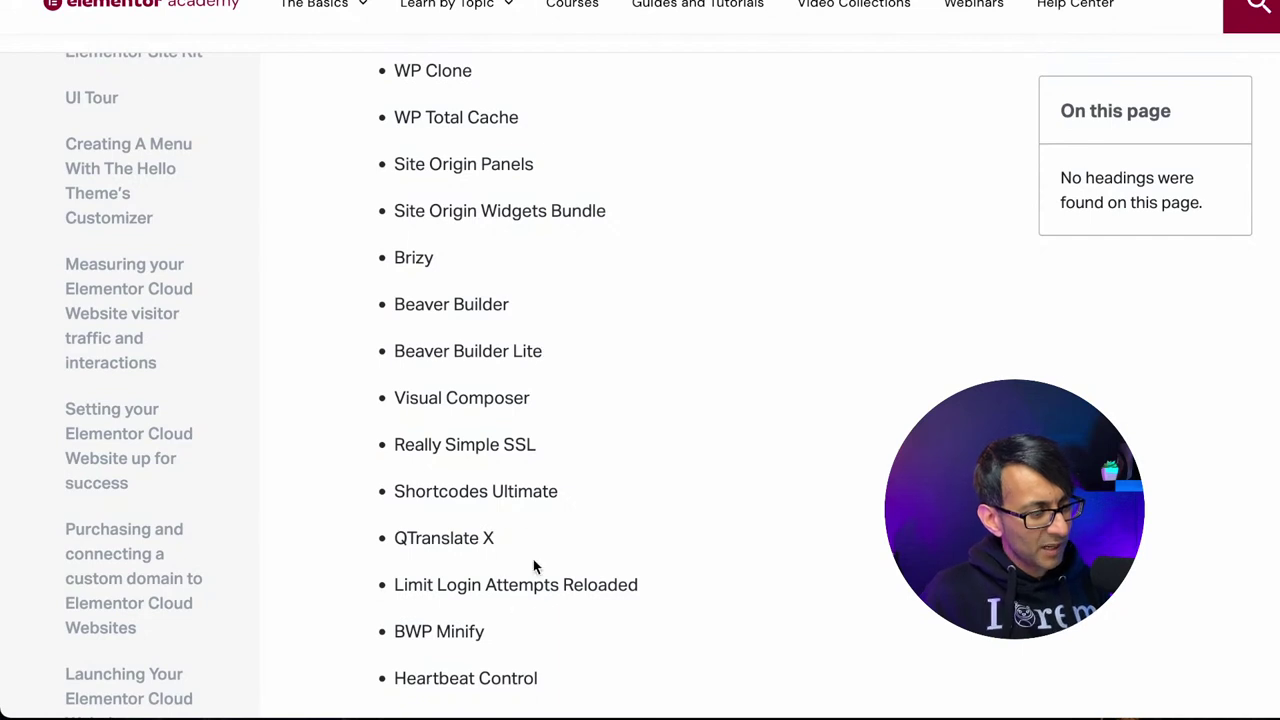
scroll(531, 569, down, 2)
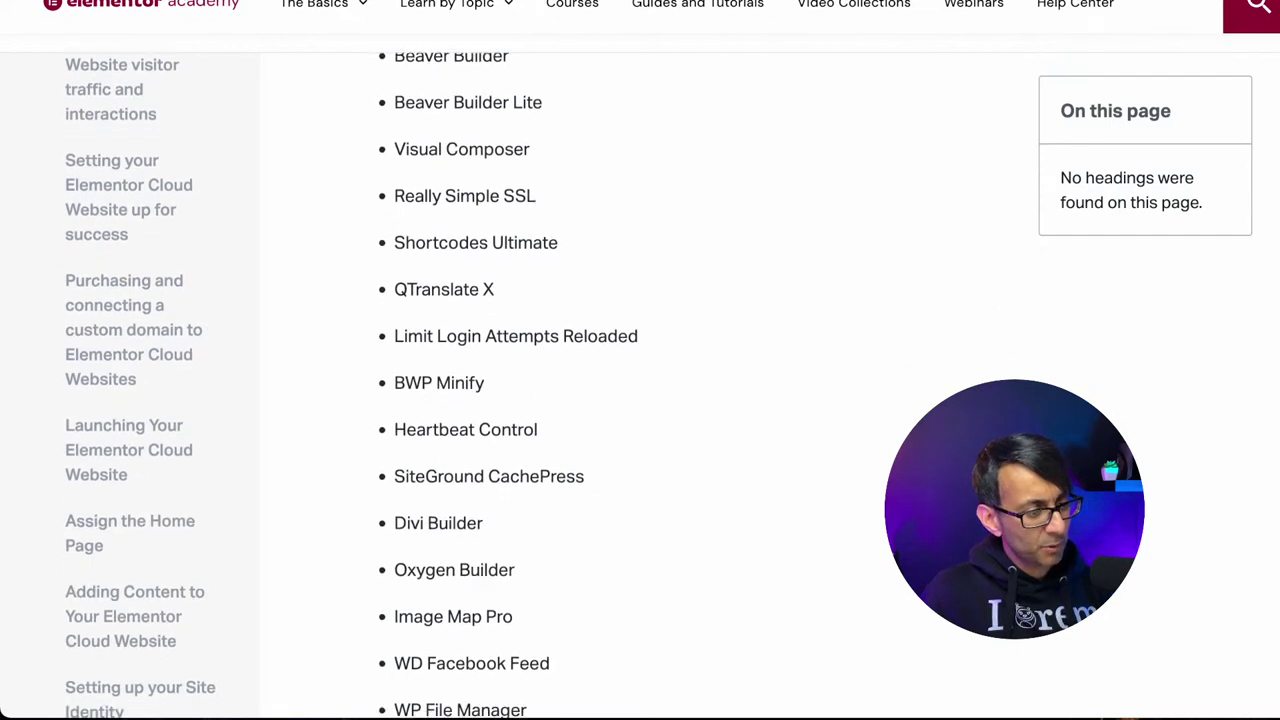
scroll(640, 380, up, 1)
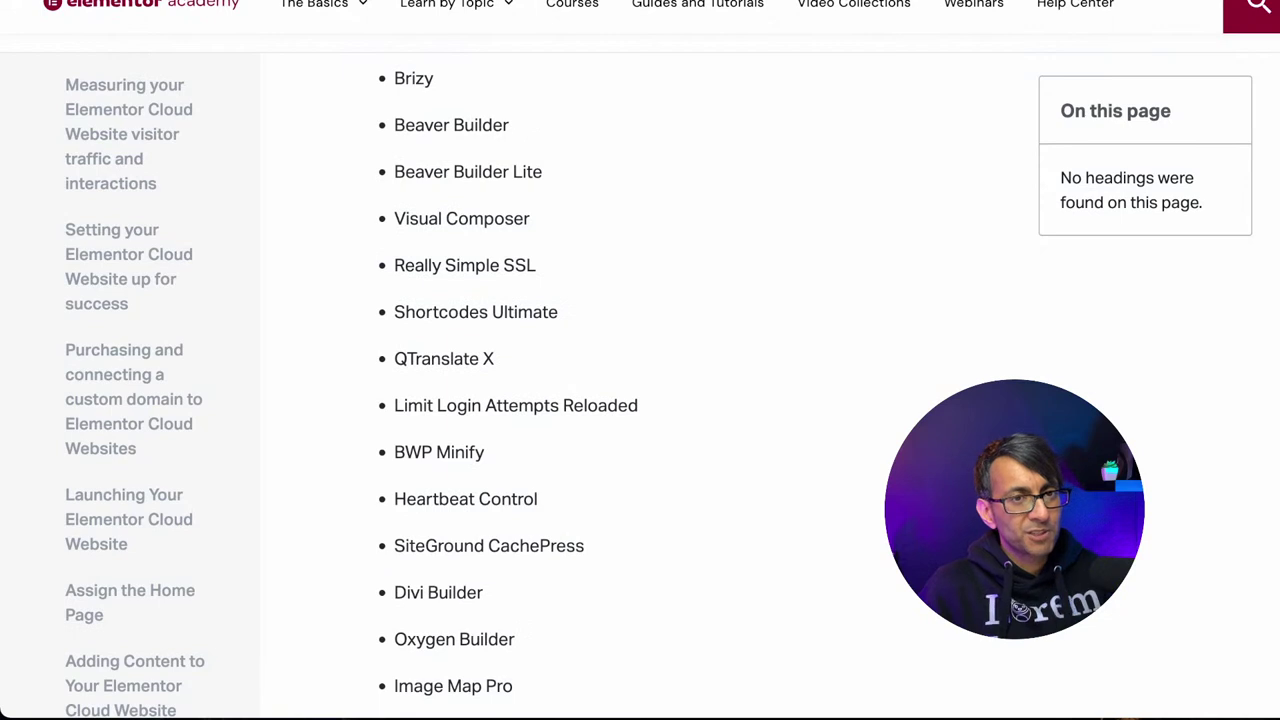
scroll(450, 380, up, 1)
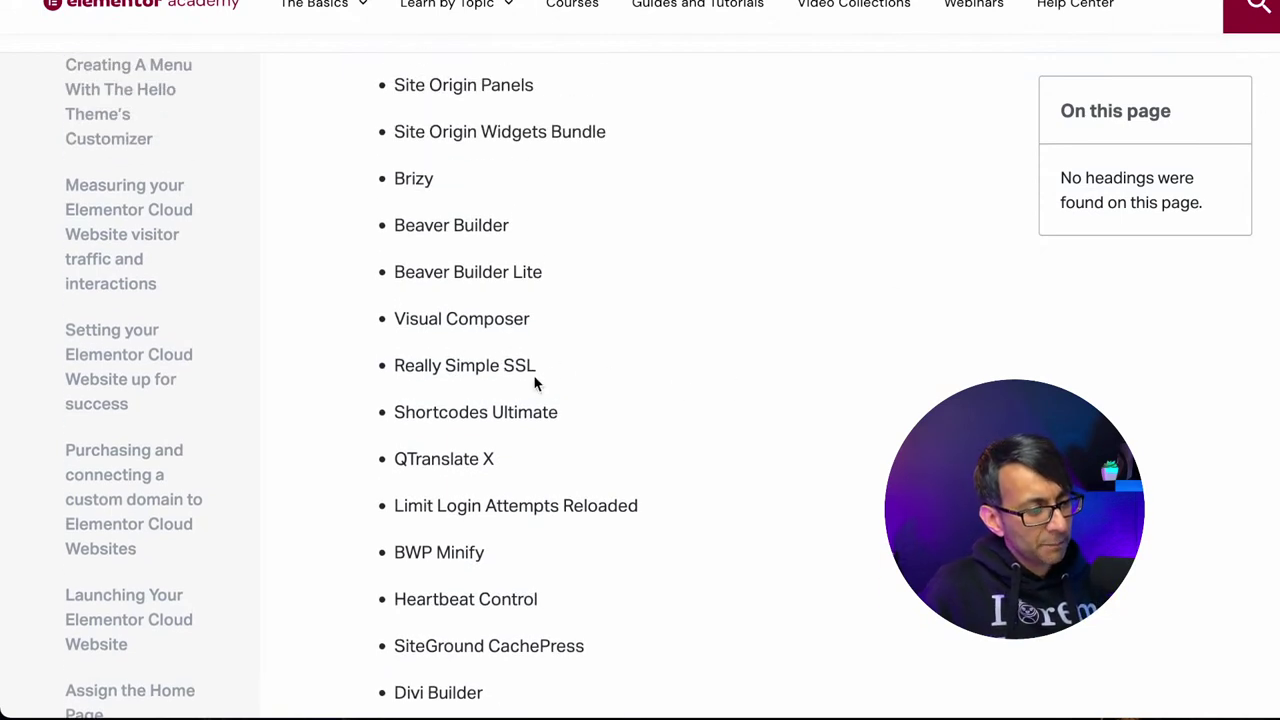
drag(537, 380, 394, 380)
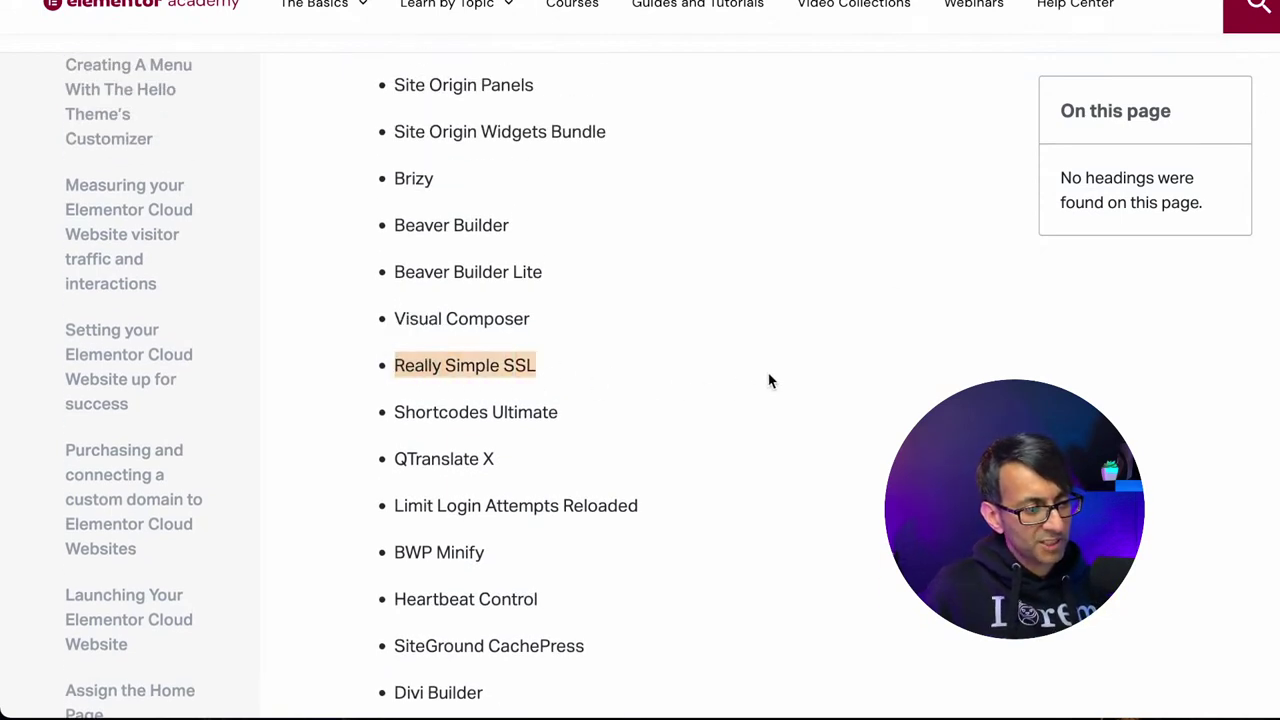
scroll(640, 400, down, 5)
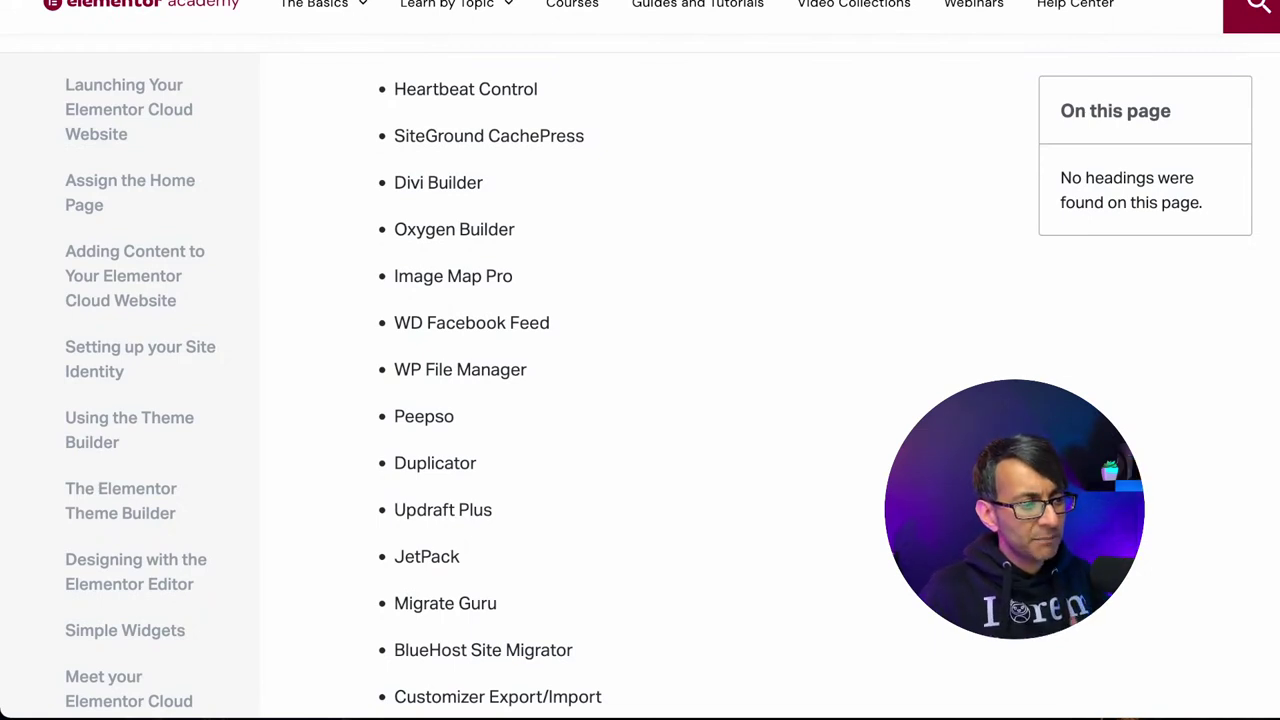
scroll(640, 400, up, 3)
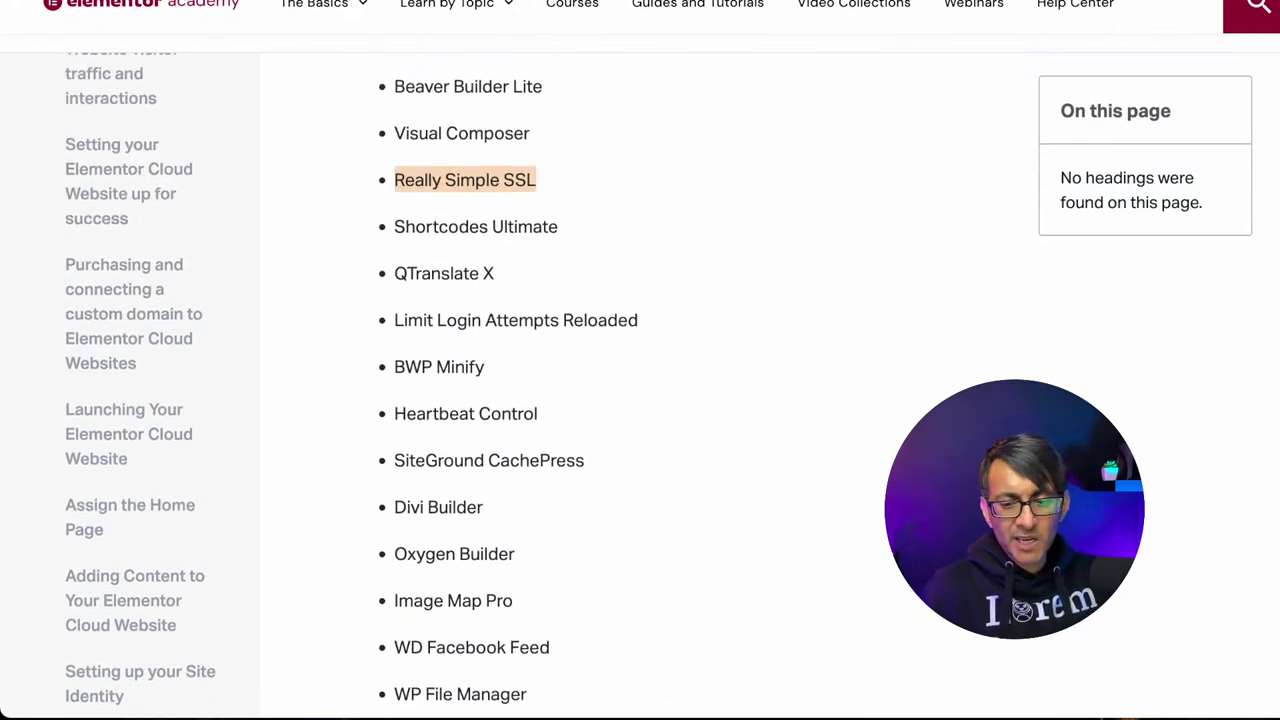
scroll(1150, 200, down, 6)
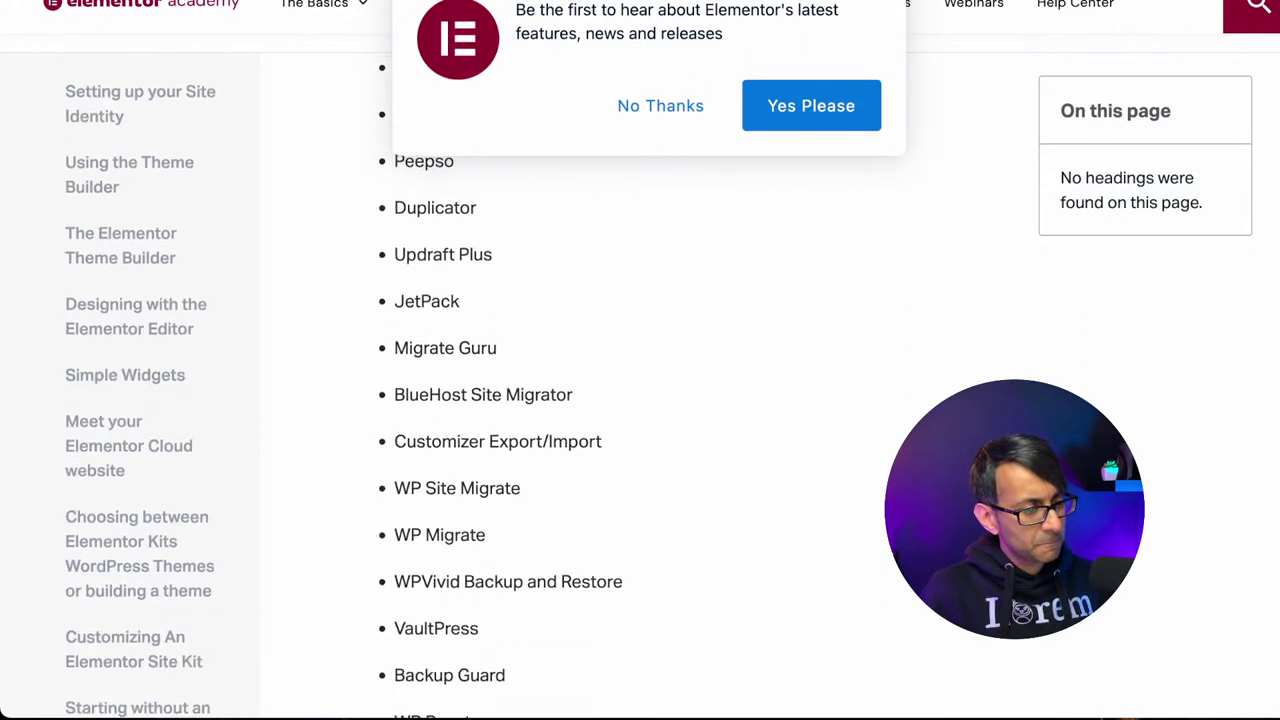
- Decline the Elementor news notification prompt and highlight Updraft Plus in the plugin list
click(658, 102)
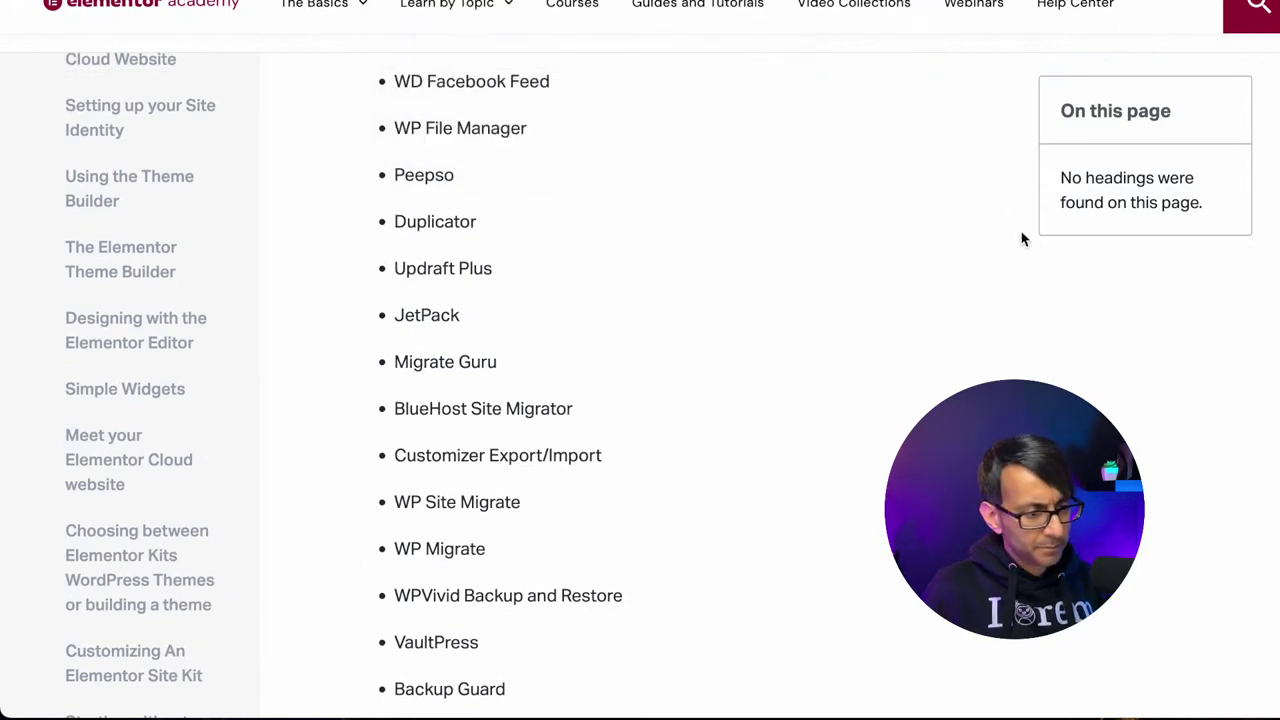
scroll(1027, 232, down, 3)
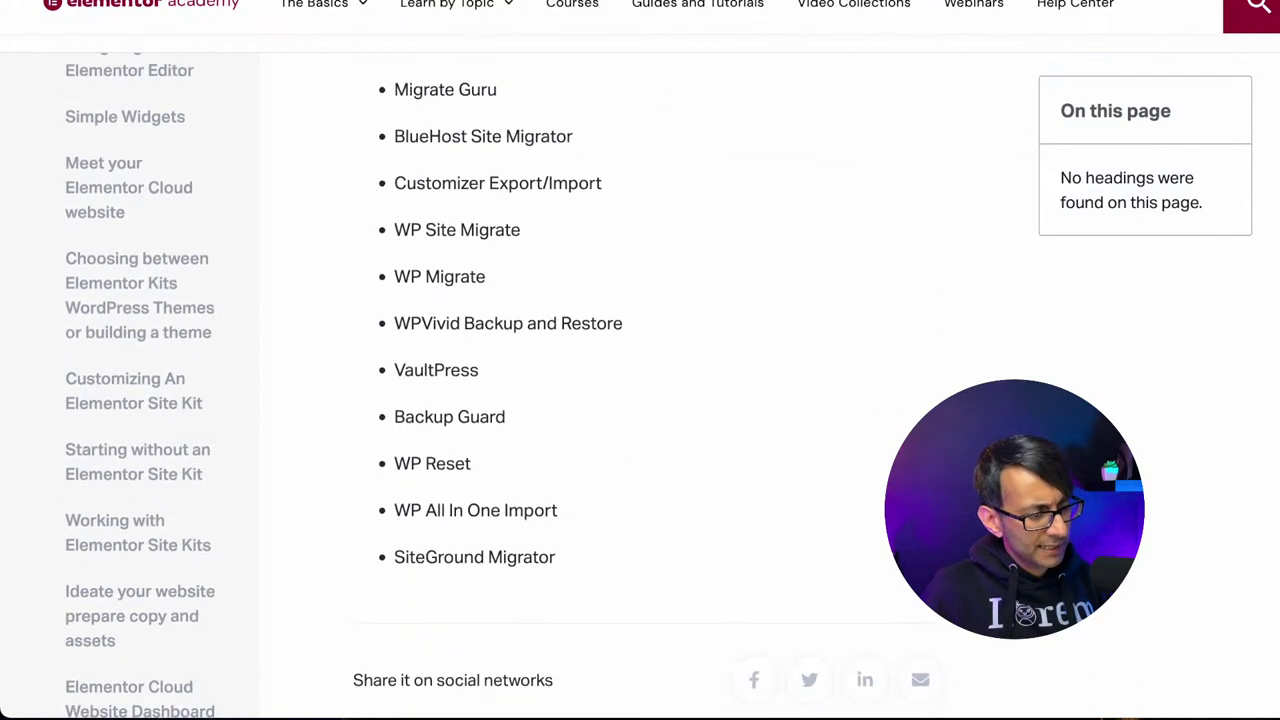
scroll(640, 390, up, 1)
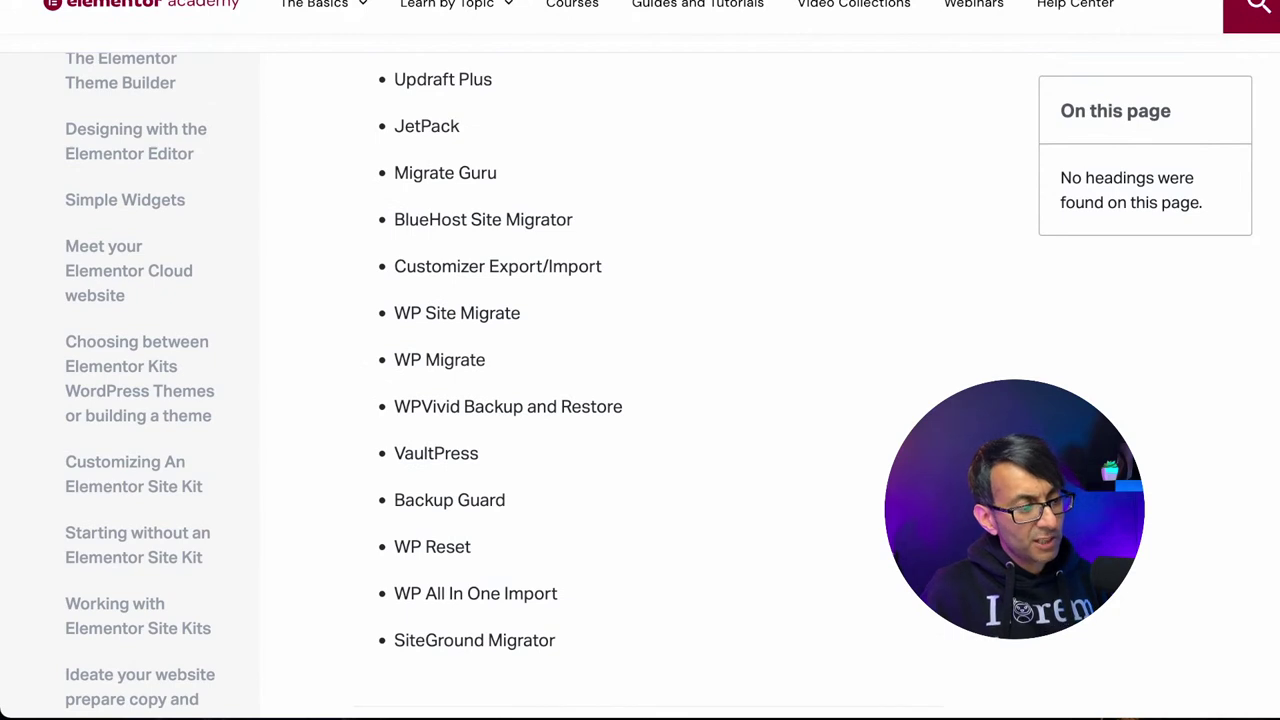
scroll(640, 390, up, 1)
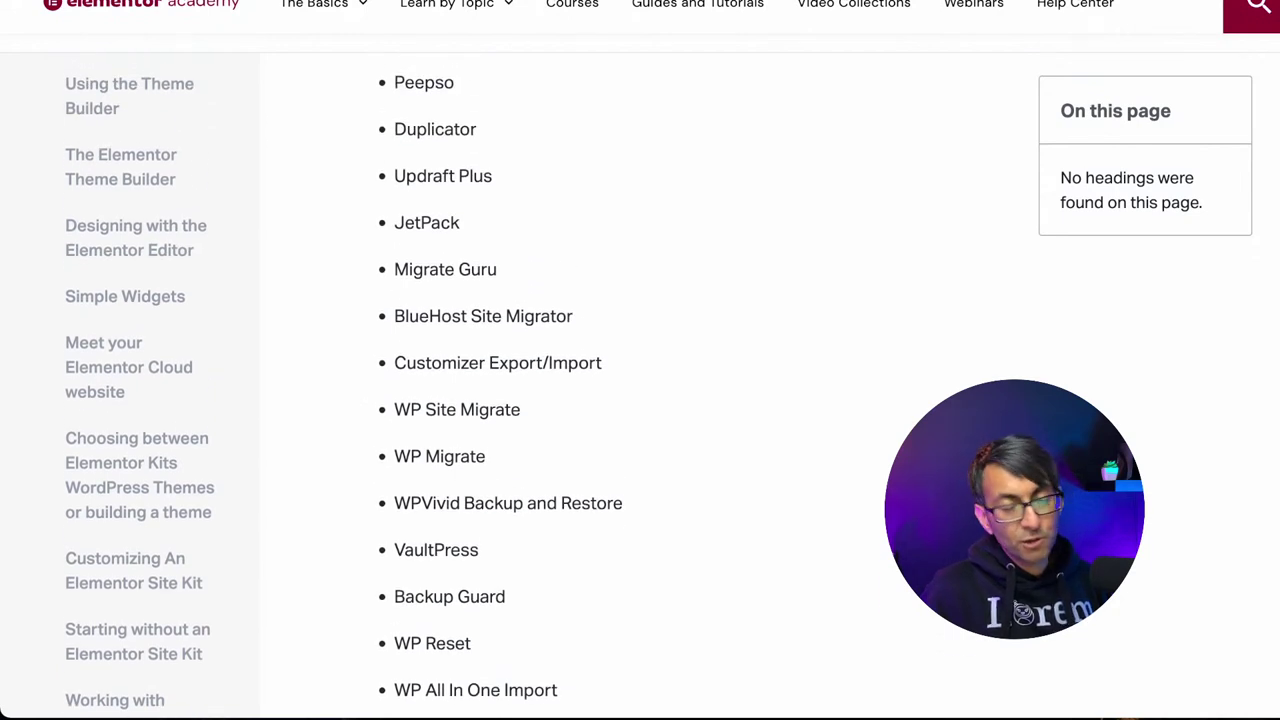
scroll(606, 223, up, 2)
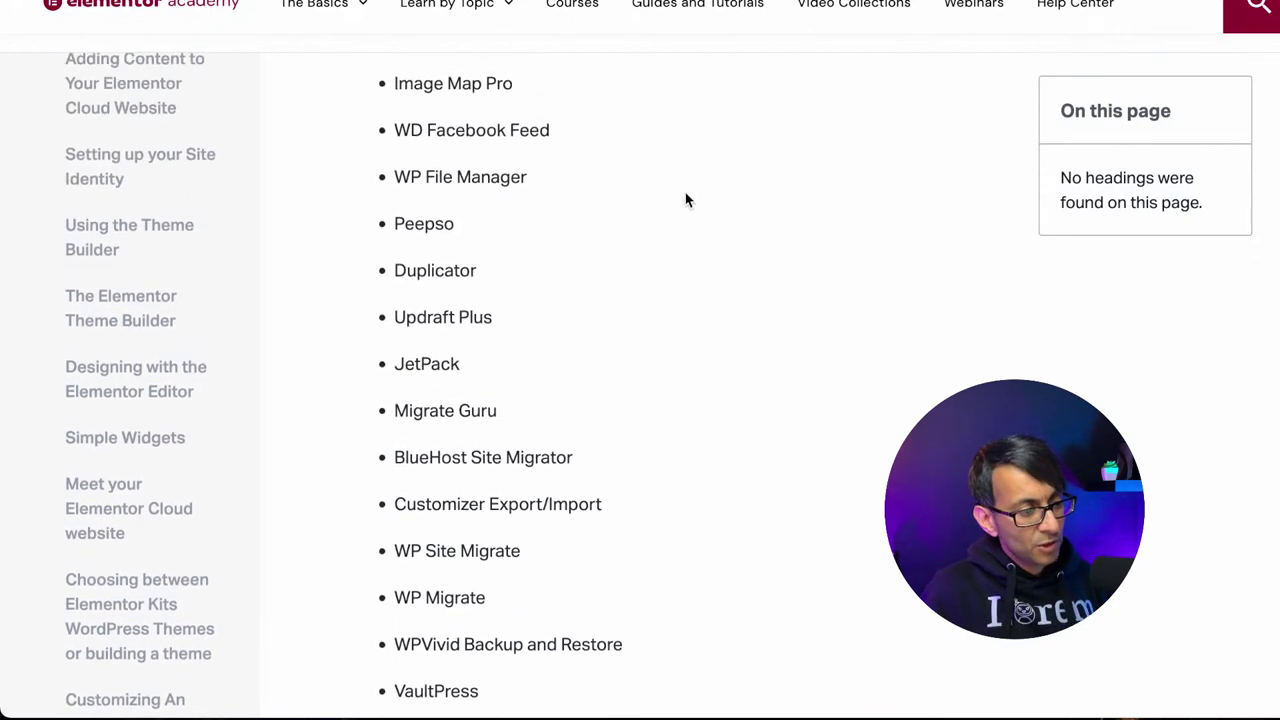
triple_click(386, 336)
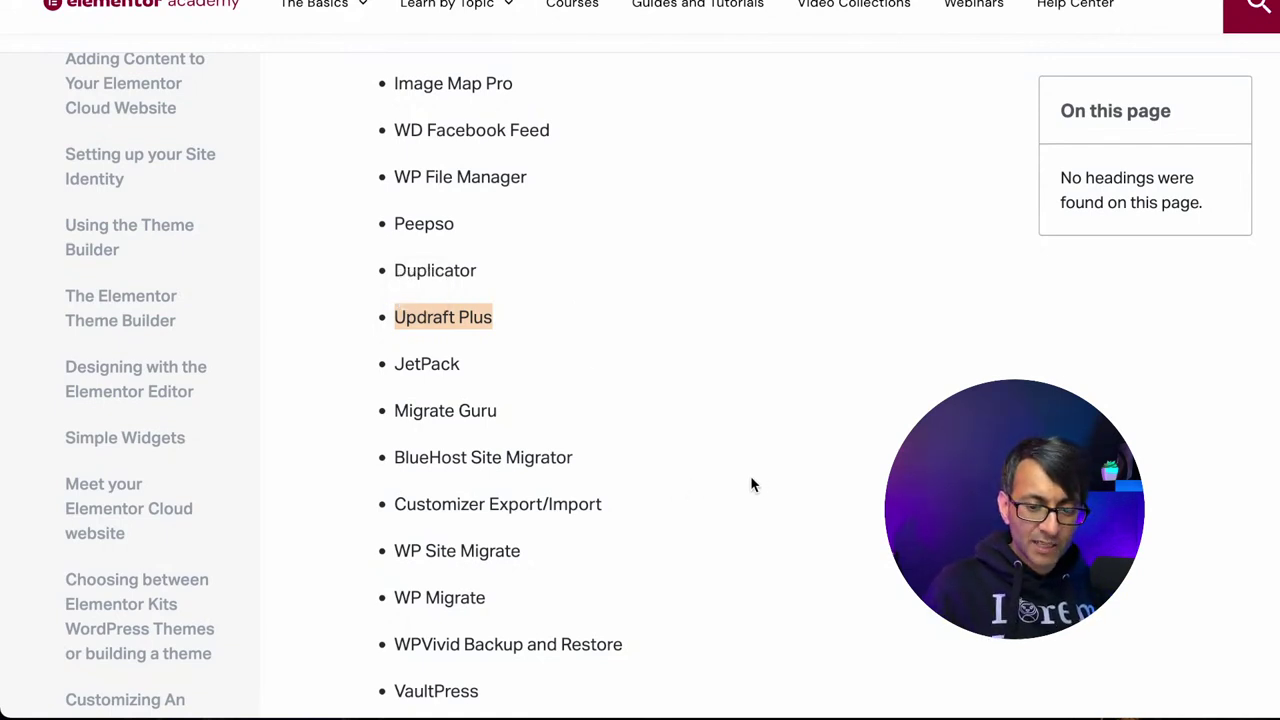
scroll(810, 430, up, 8)
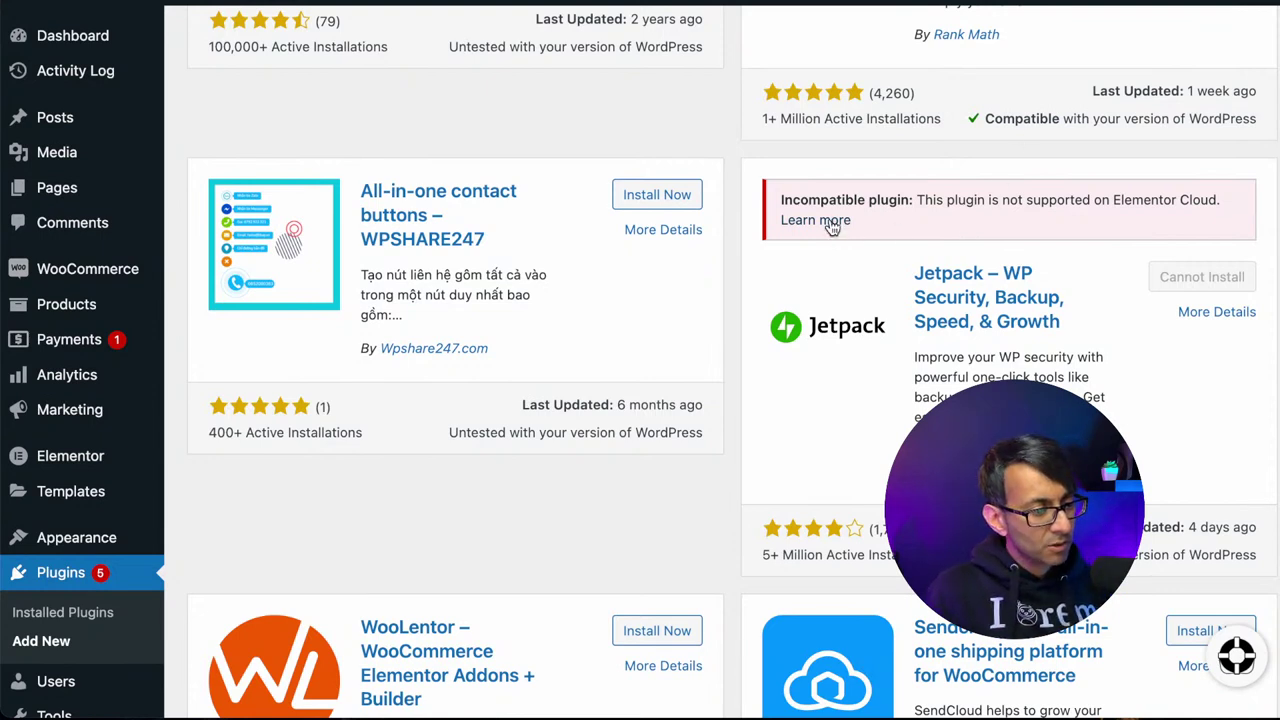
- Replace the search with 'crocoblock' and browse the 12 results, including JetGridBuilder and JetFormBuilder
scroll(1085, 143, up, 20)
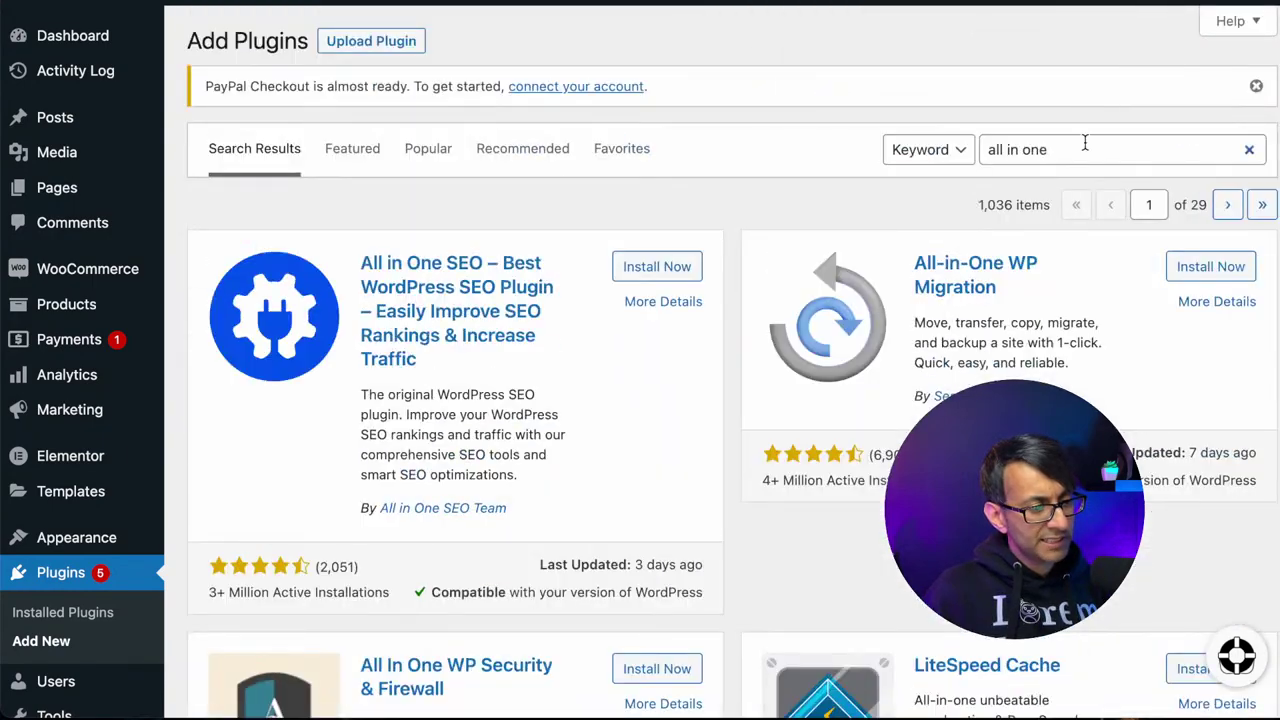
triple_click(1085, 143)
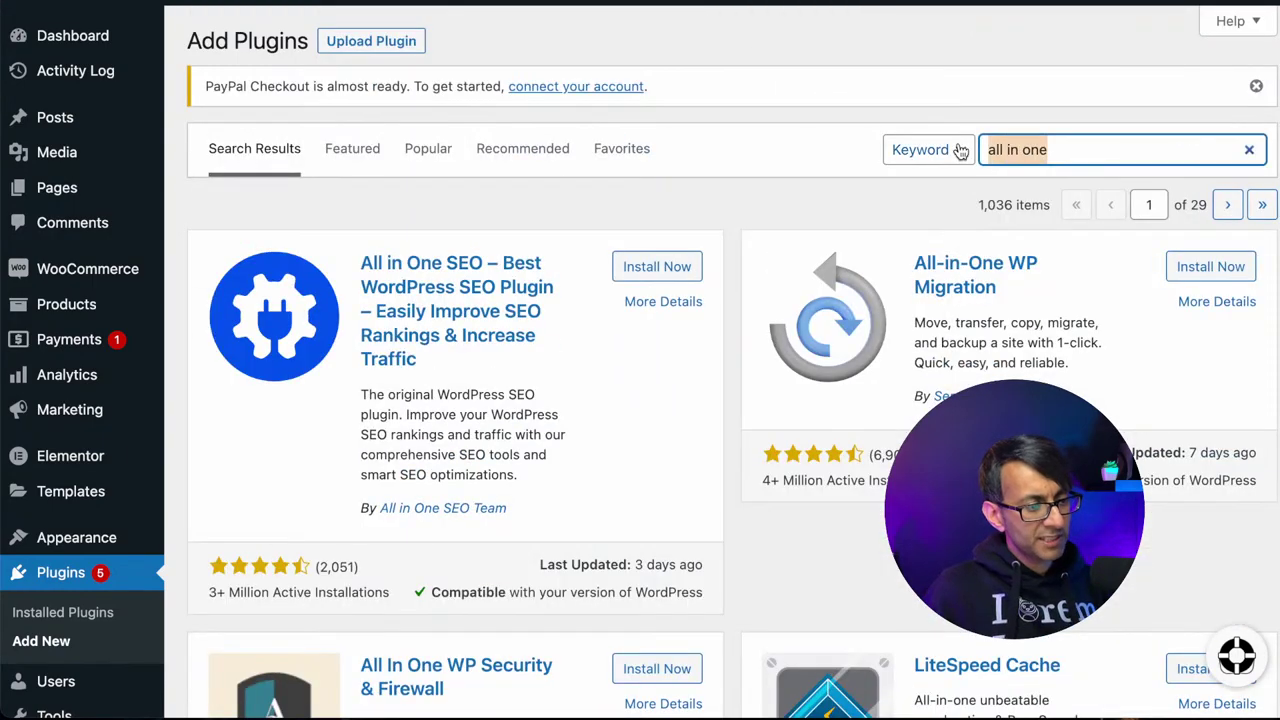
text(croco)
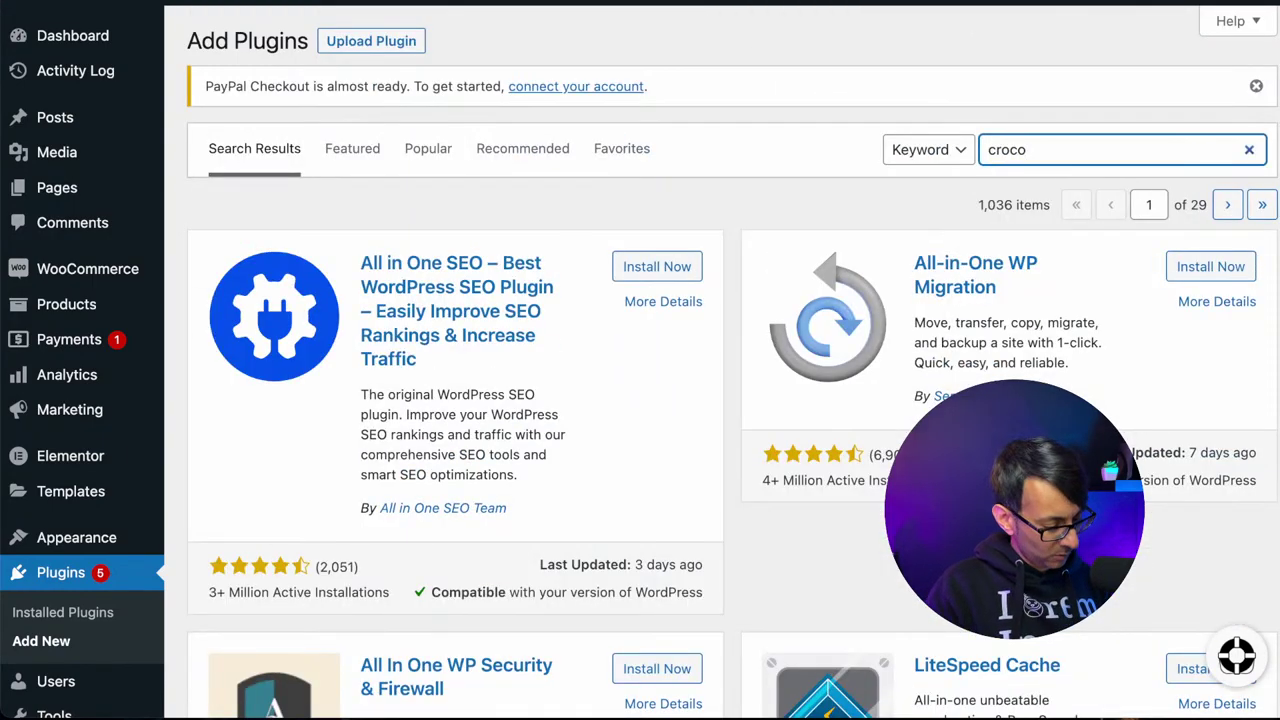
text(block)
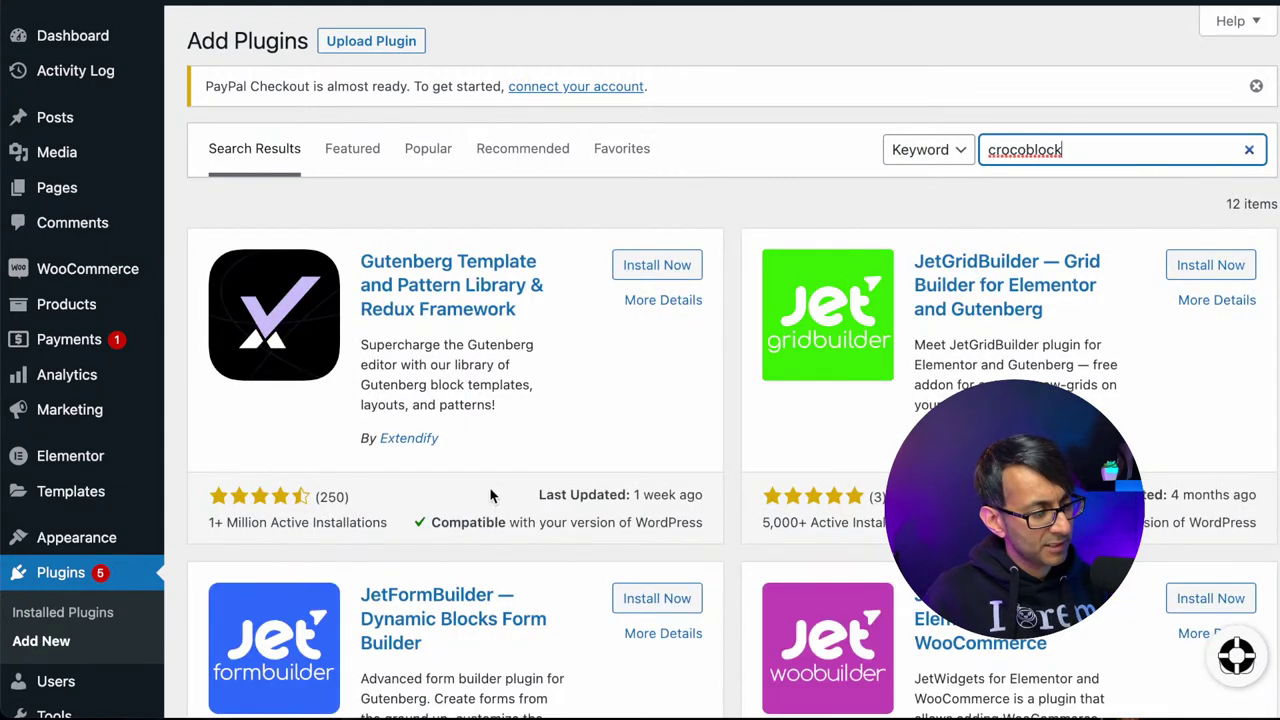
scroll(720, 400, down, 10)
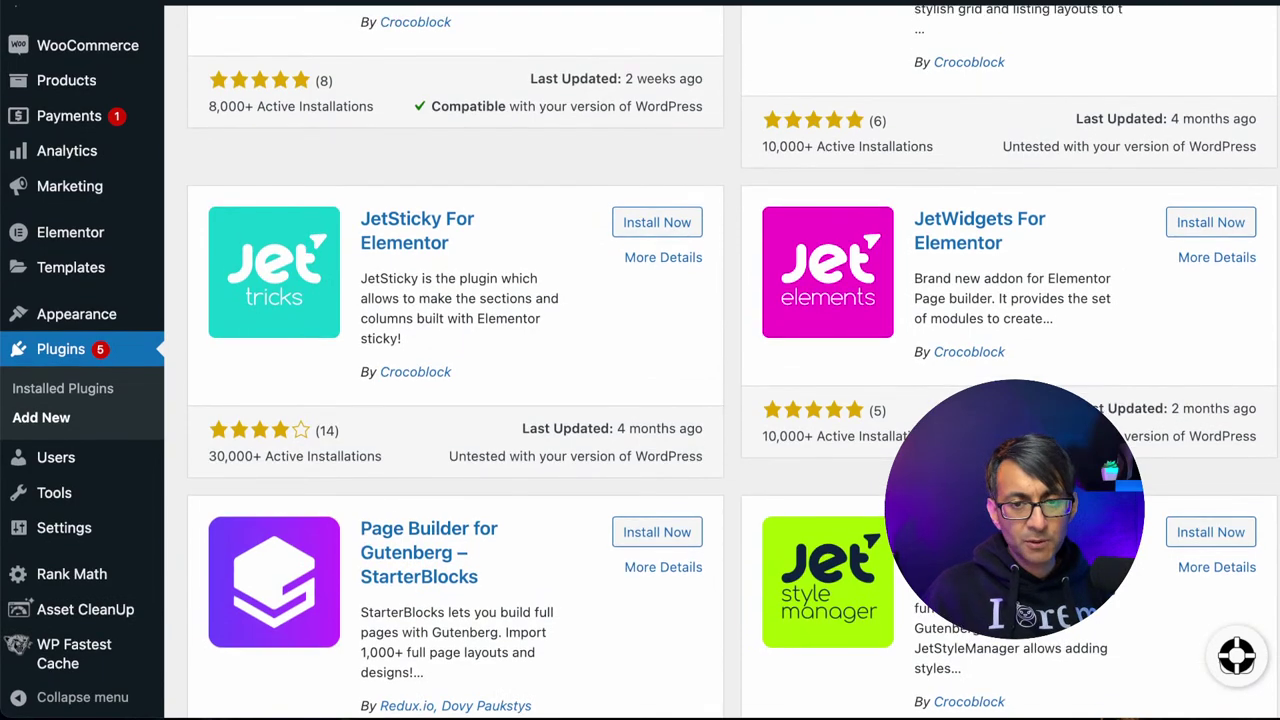
scroll(720, 400, up, 10)
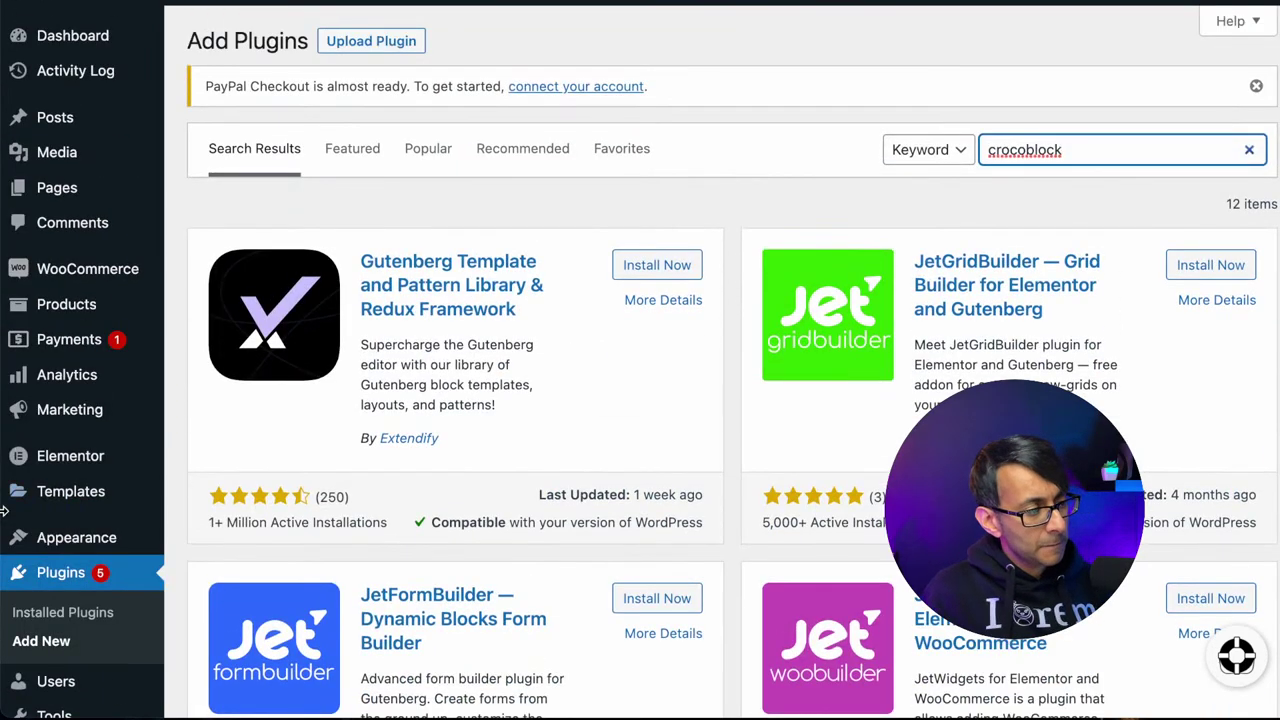
mouse_move(42, 305)
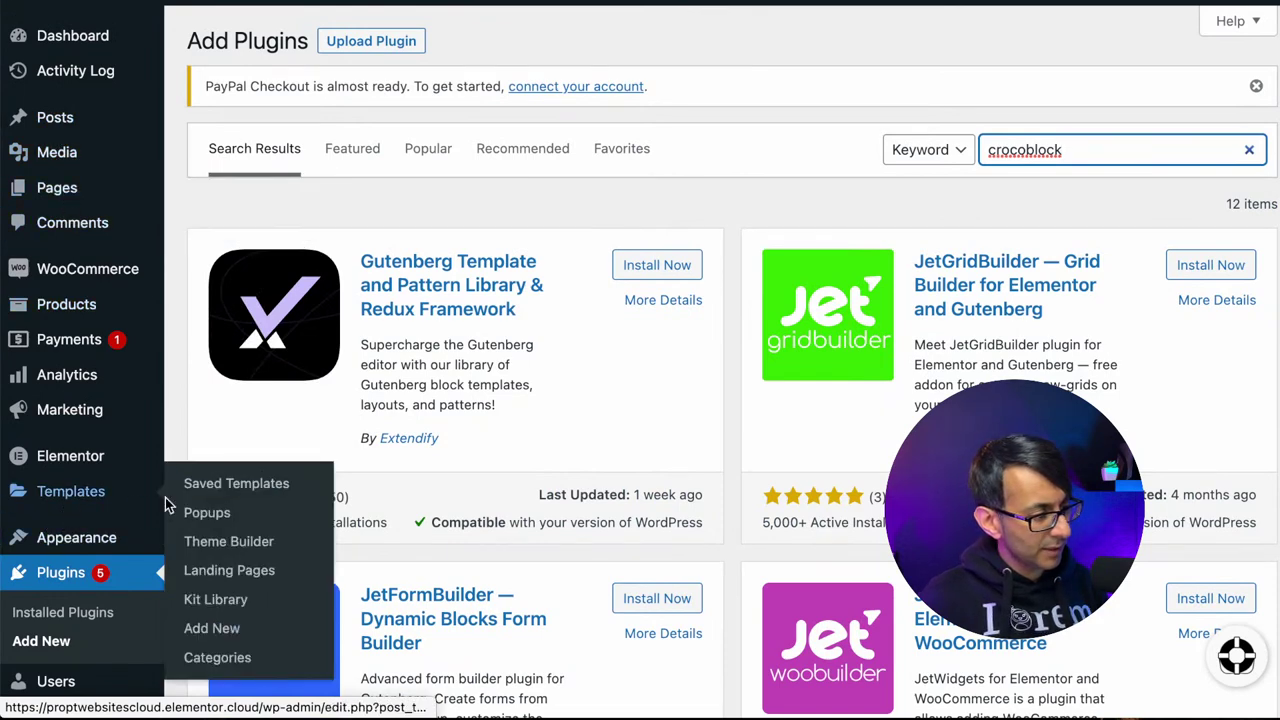
- Show All (3) saved templates: Starter Kit Footer, Starter Kit Header and Default Kit
click(200, 486)
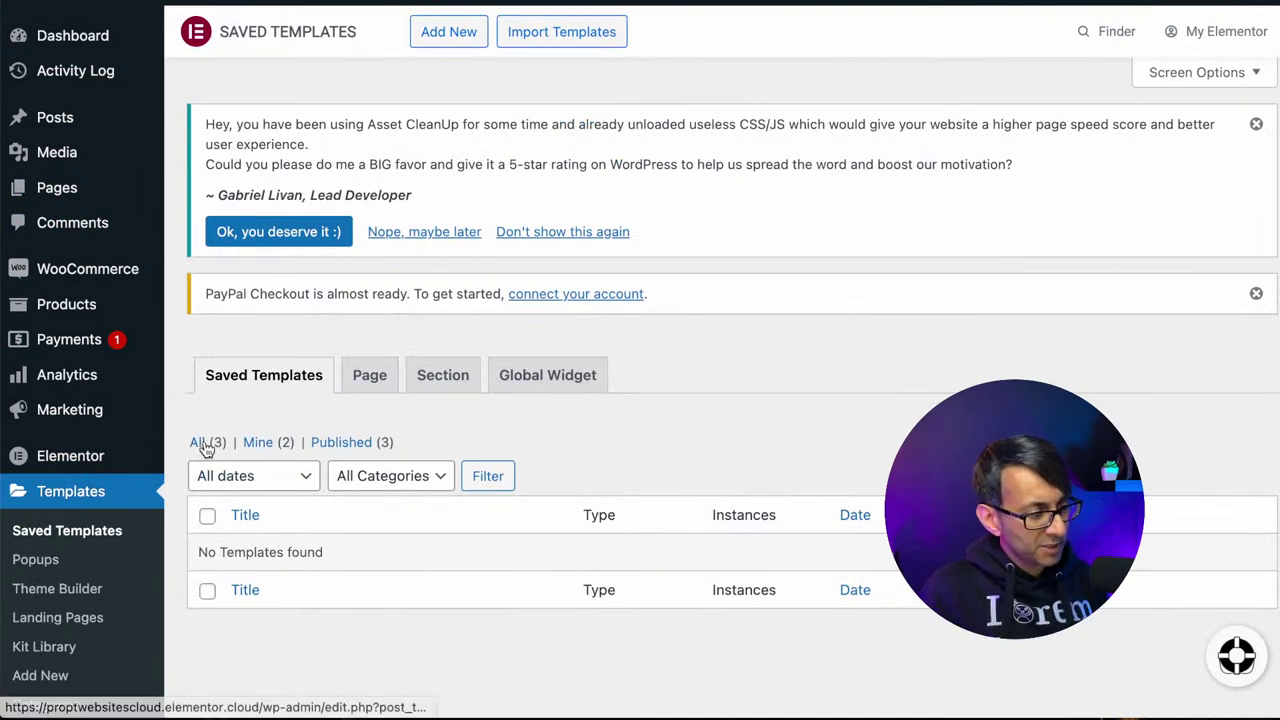
click(198, 442)
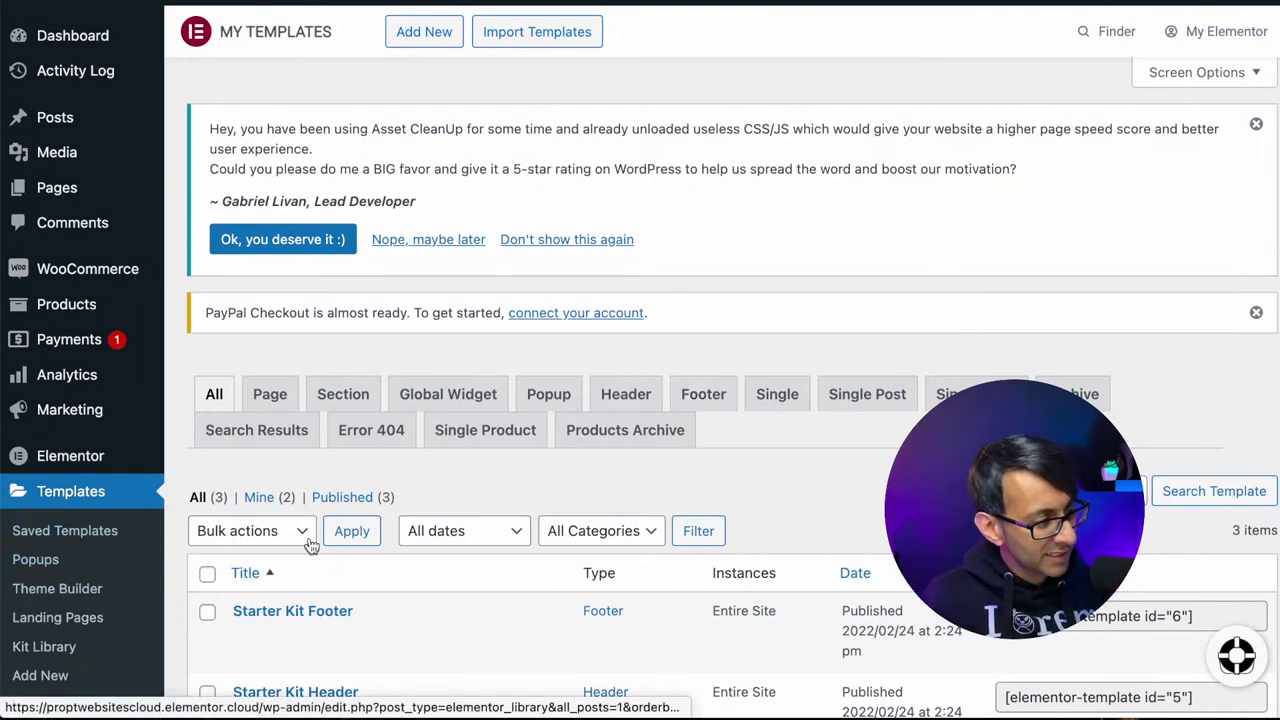
scroll(105, 500, down, 3)
scroll(105, 511, down, 5)
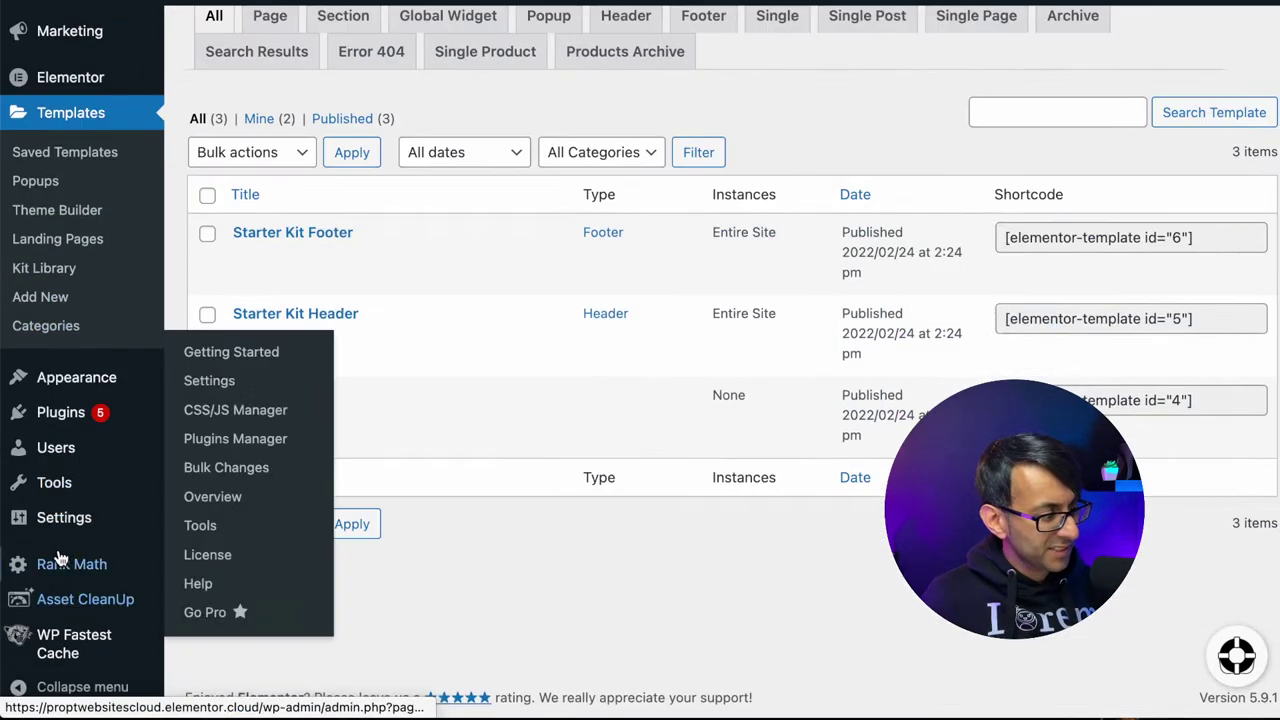
- Open All Users to review the lone Administrator account, then head toward Pages
mouse_move(56, 448)
click(199, 452)
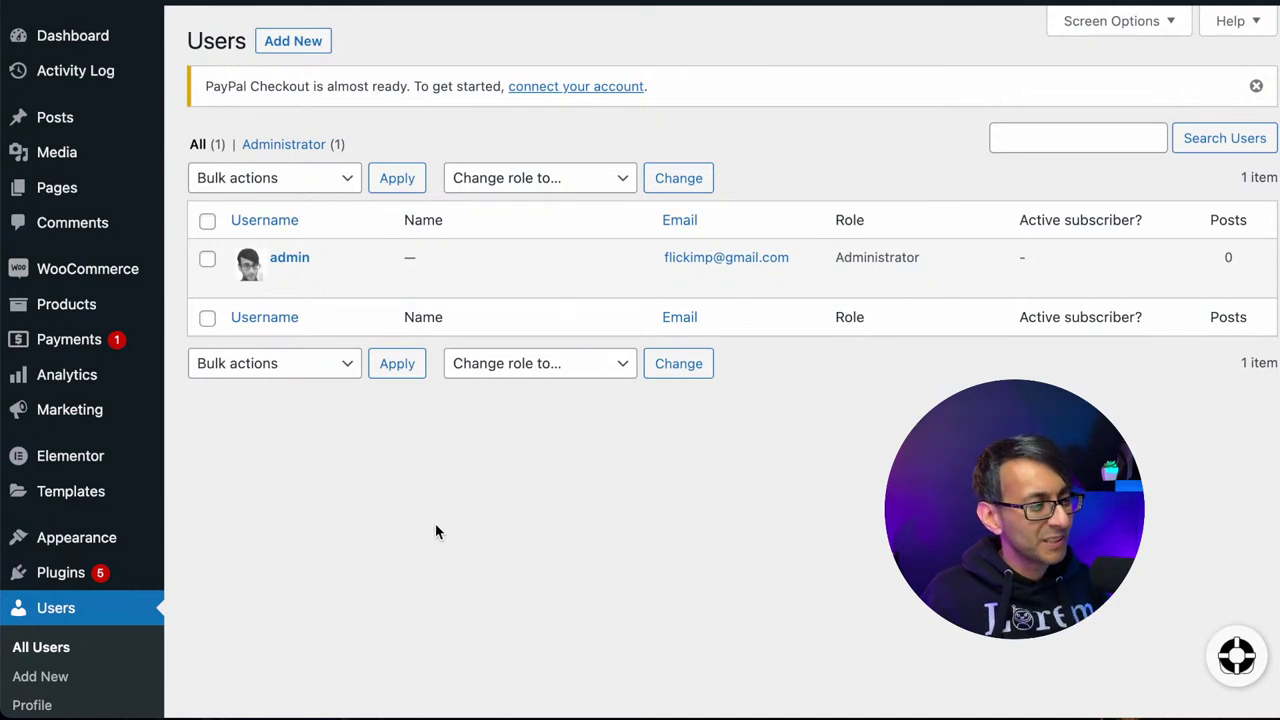
mouse_move(298, 294)
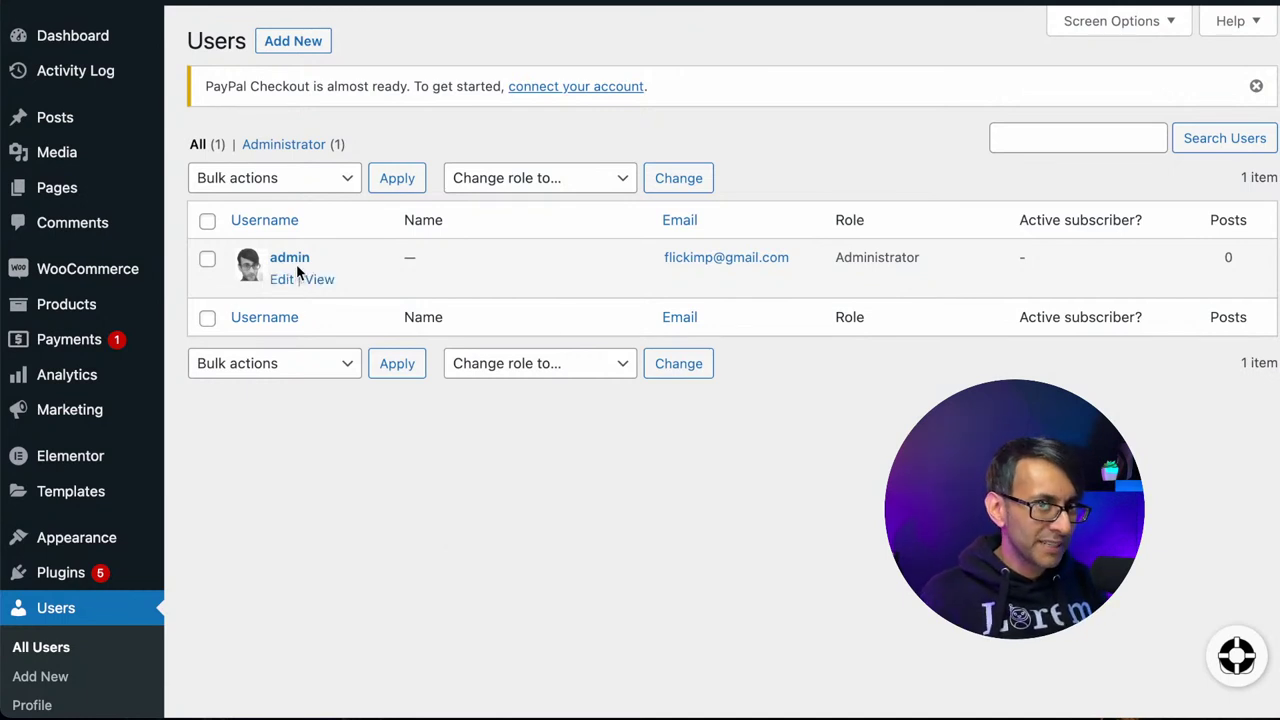
mouse_move(57, 192)
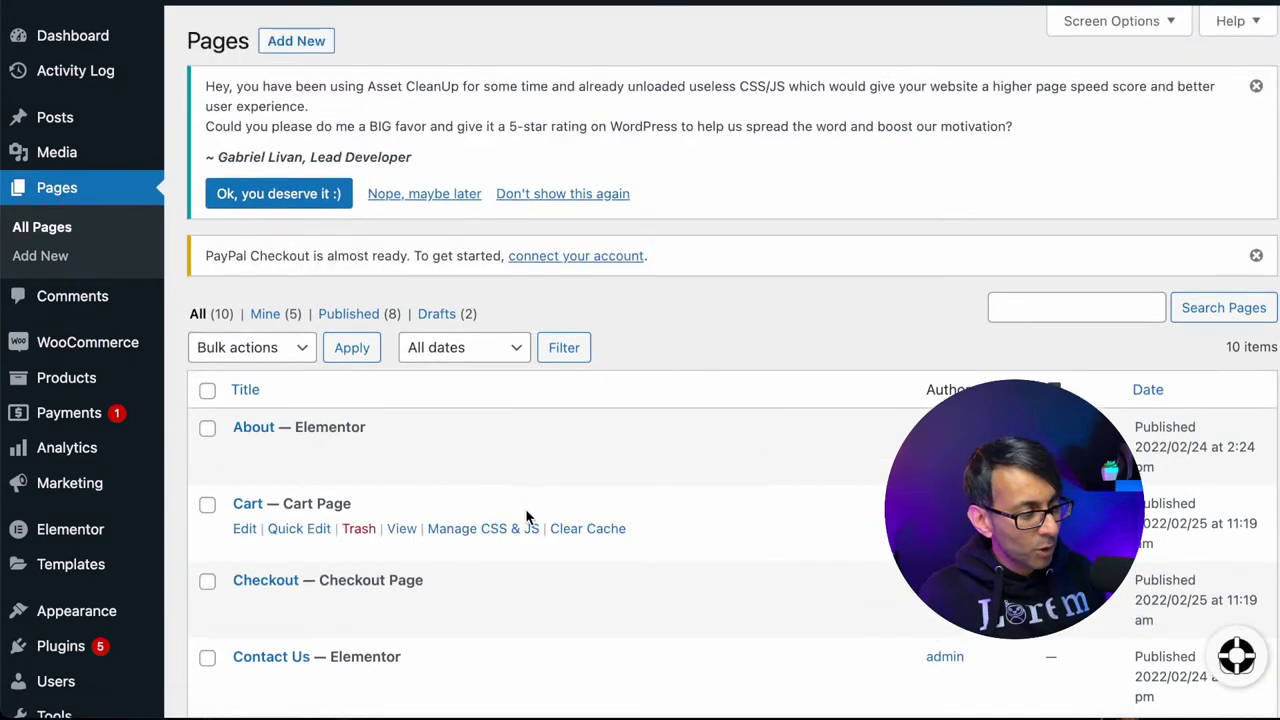
scroll(529, 517, down, 6)
scroll(529, 517, up, 6)
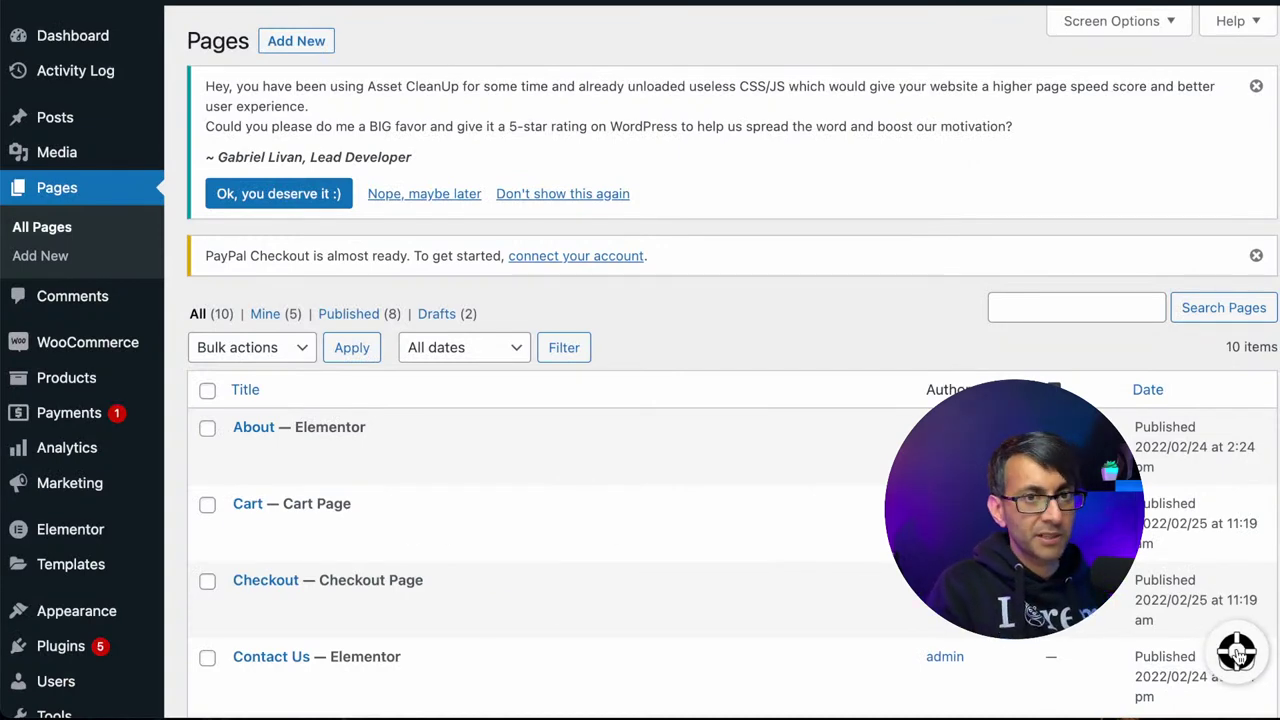
- Open the Elementor support chat and start a new conversation, which asks for an email
click(1237, 652)
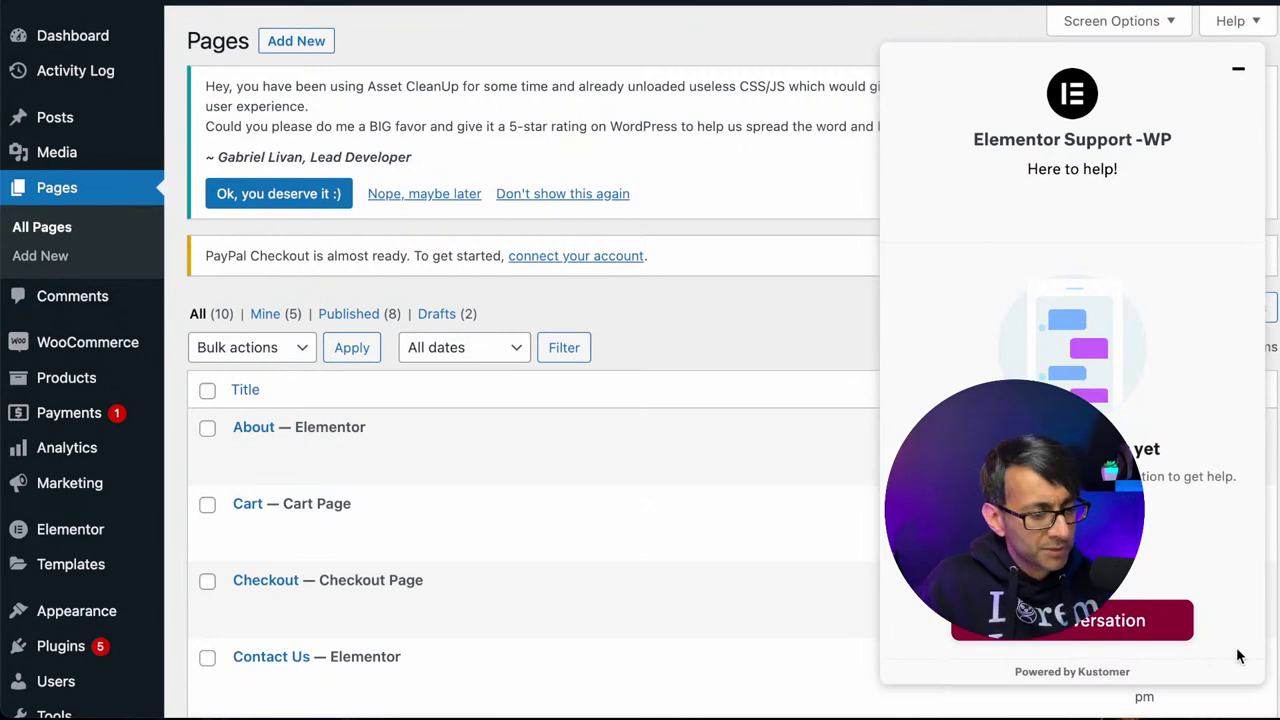
click(1165, 622)
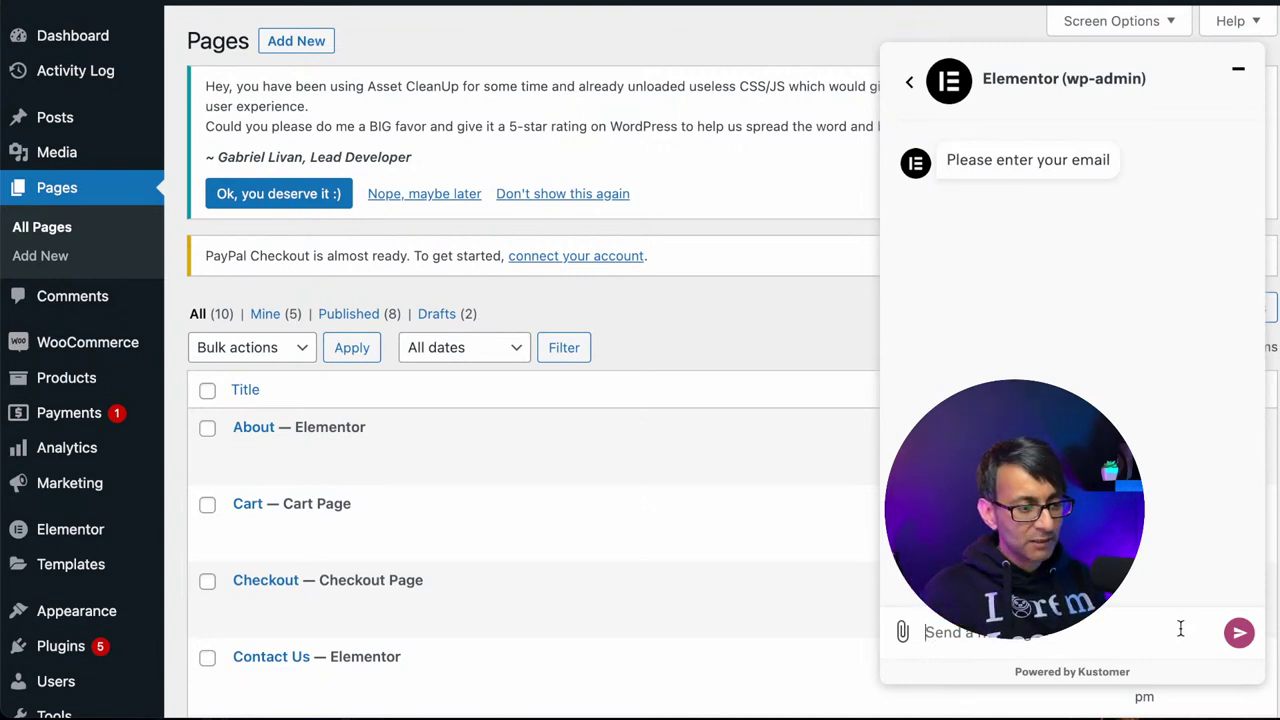
- Minimise the support chat and dismiss the Asset CleanUp rating notice
click(1239, 70)
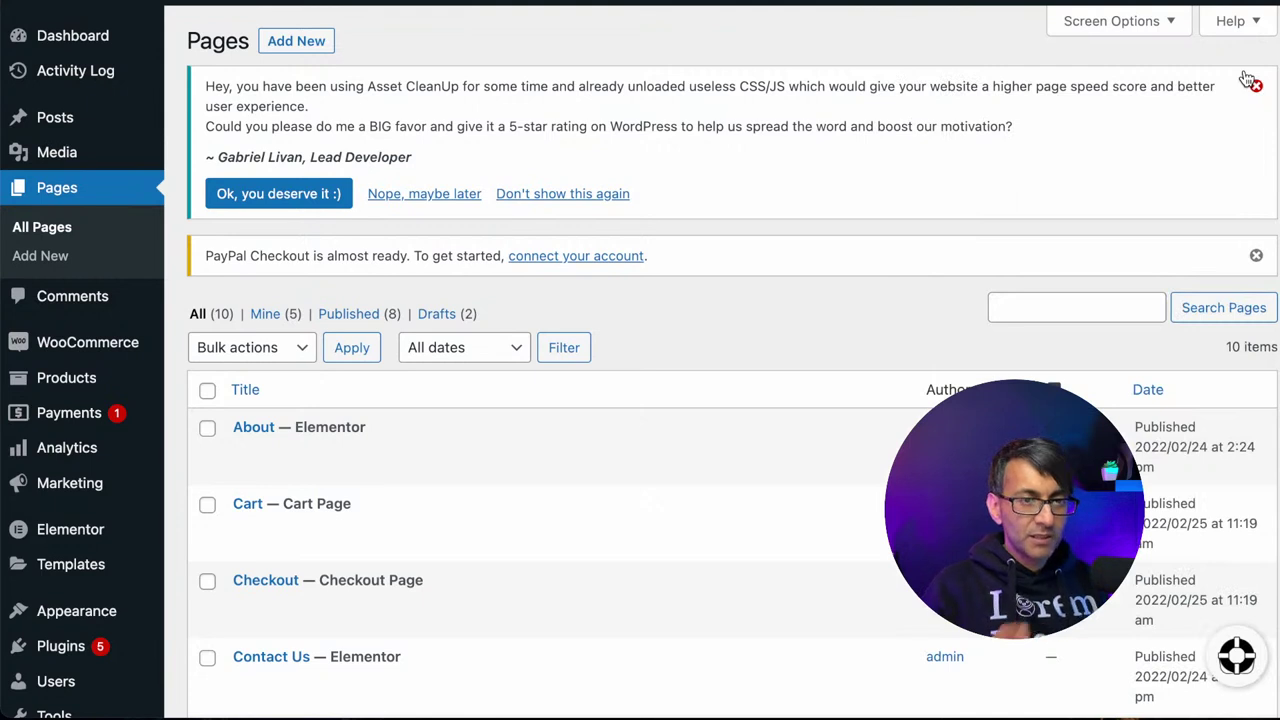
click(1255, 86)
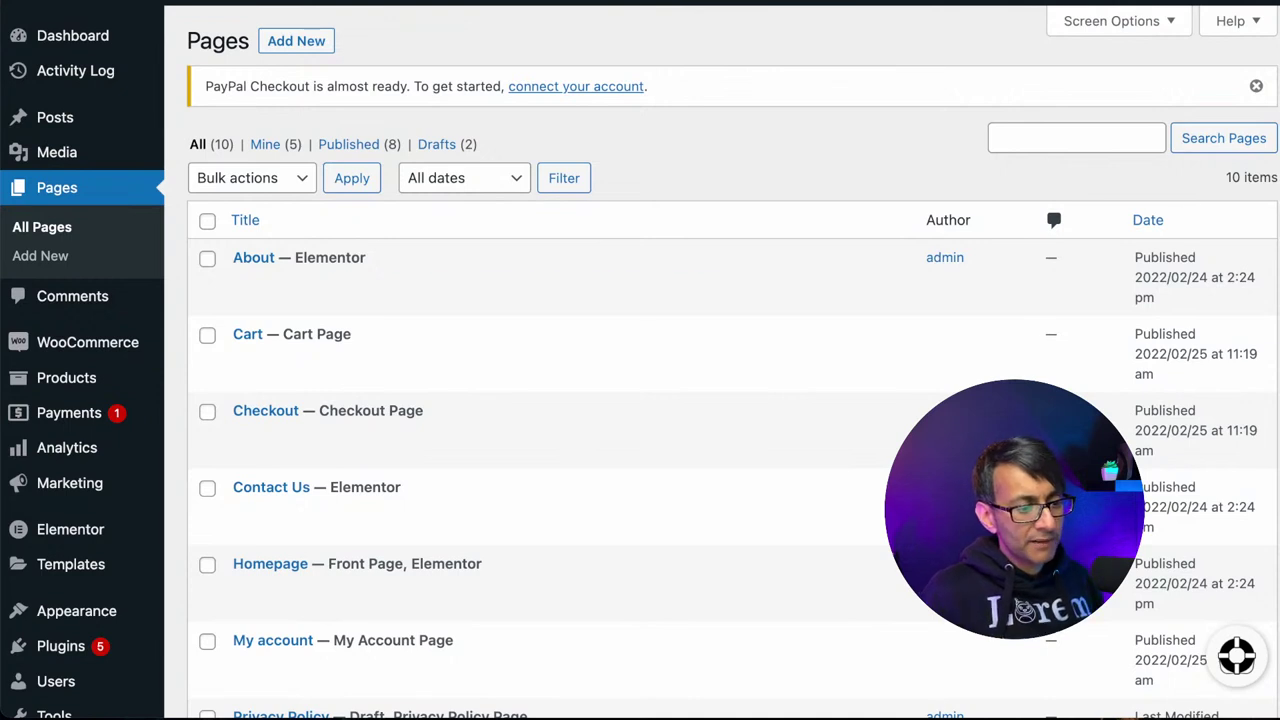
click(1237, 655)
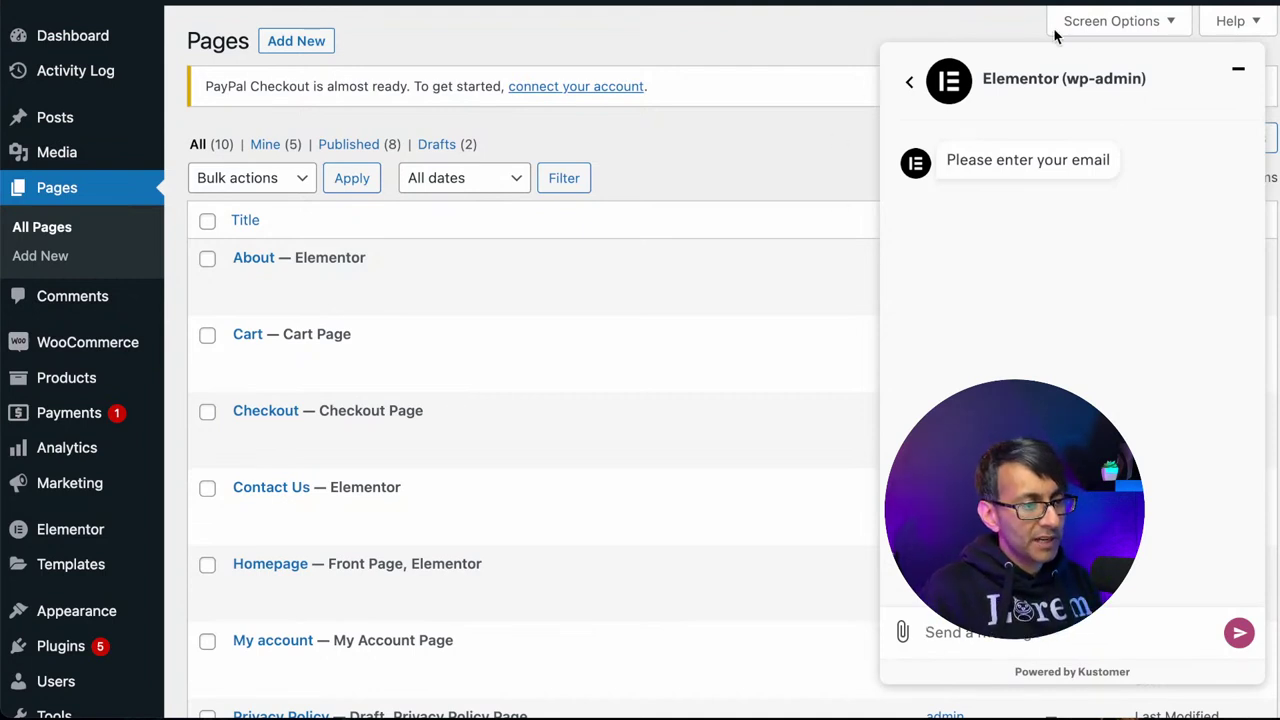
click(1238, 69)
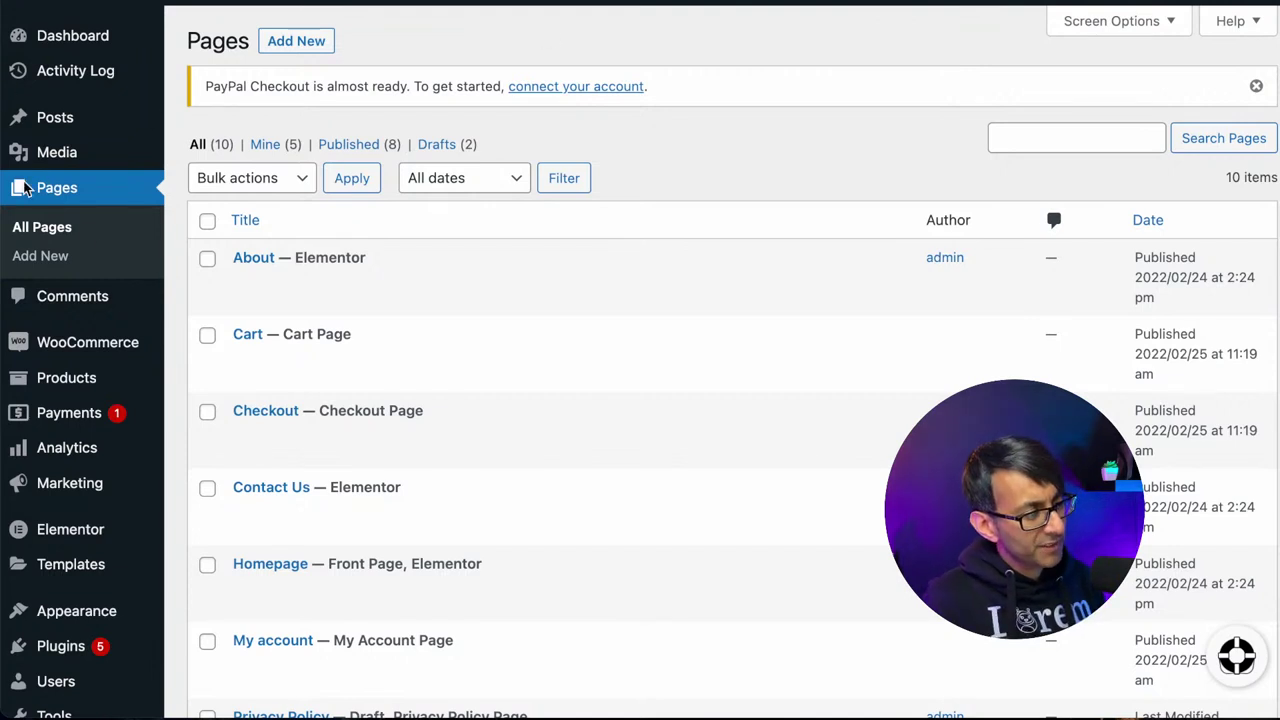
- Go to the Media Library under Media, which holds a single item
mouse_move(54, 154)
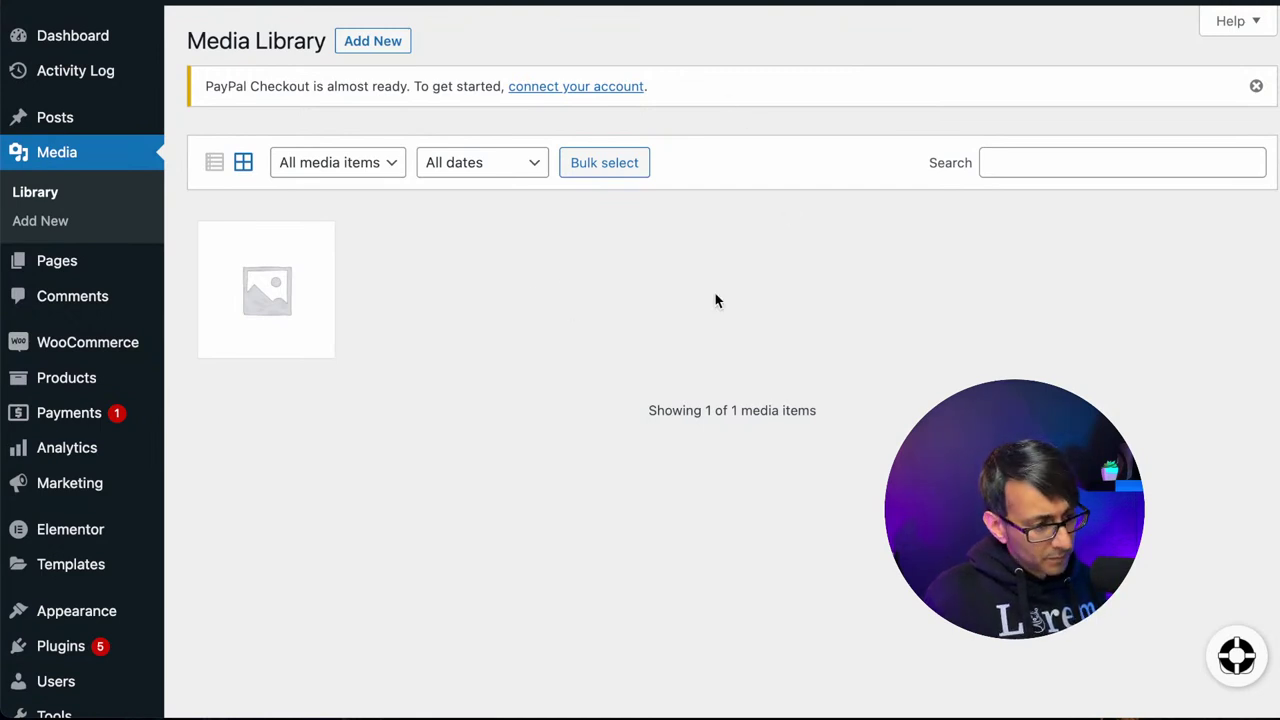
click(1237, 656)
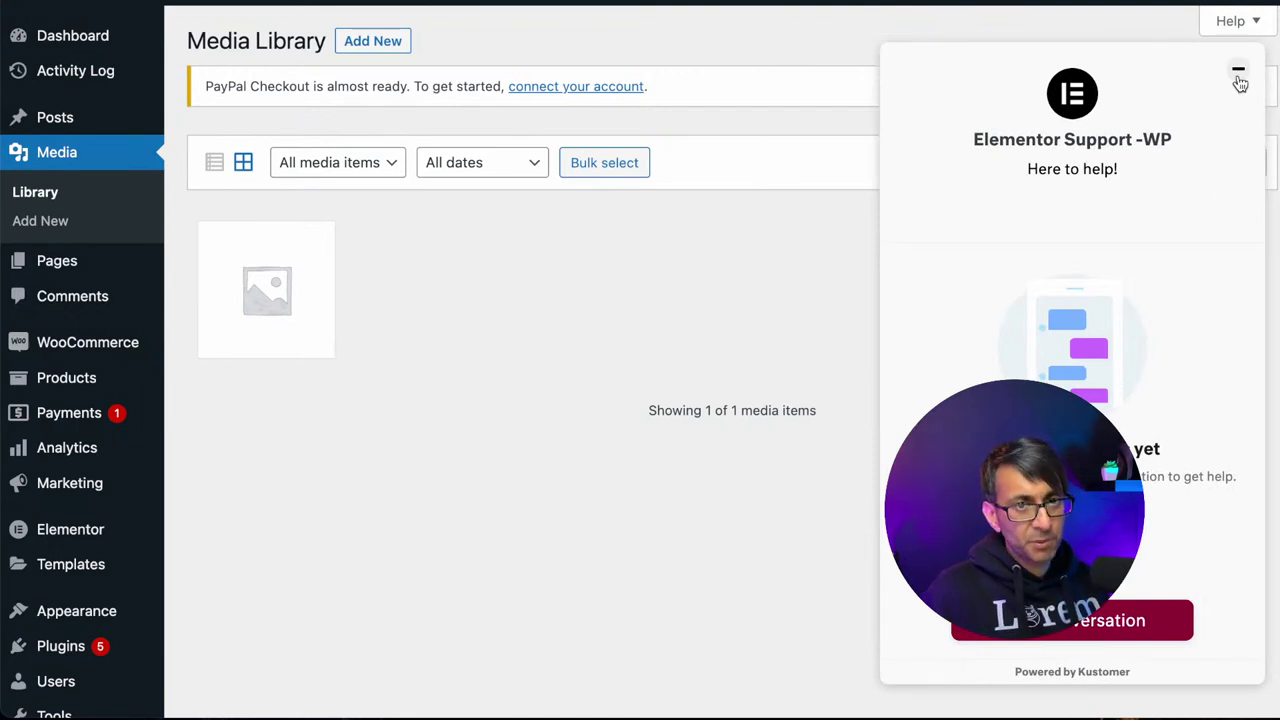
click(1238, 72)
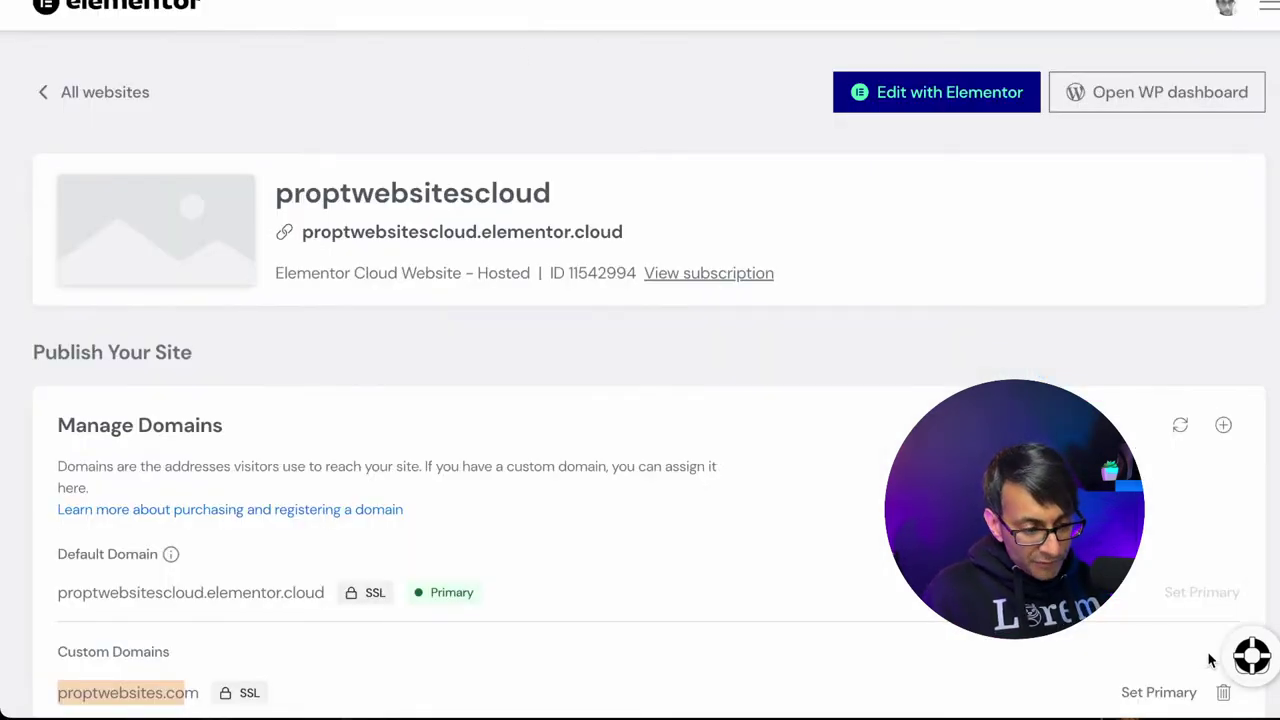
click(1260, 668)
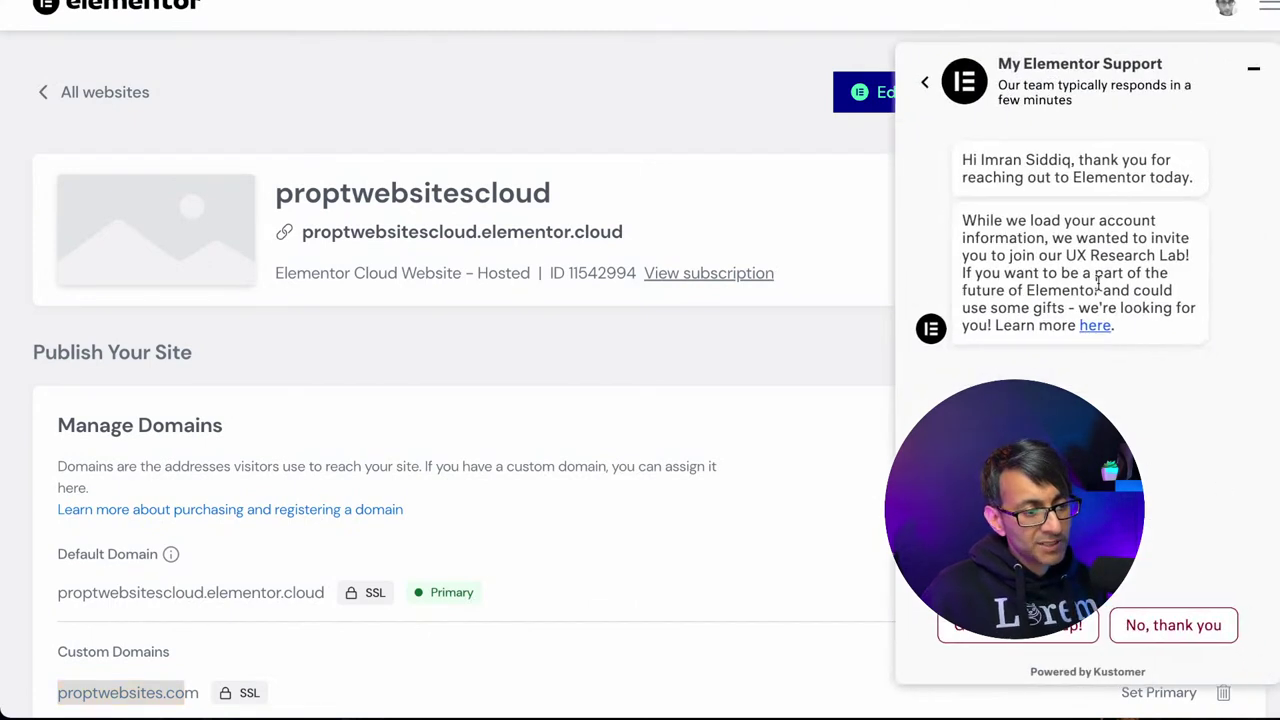
click(921, 84)
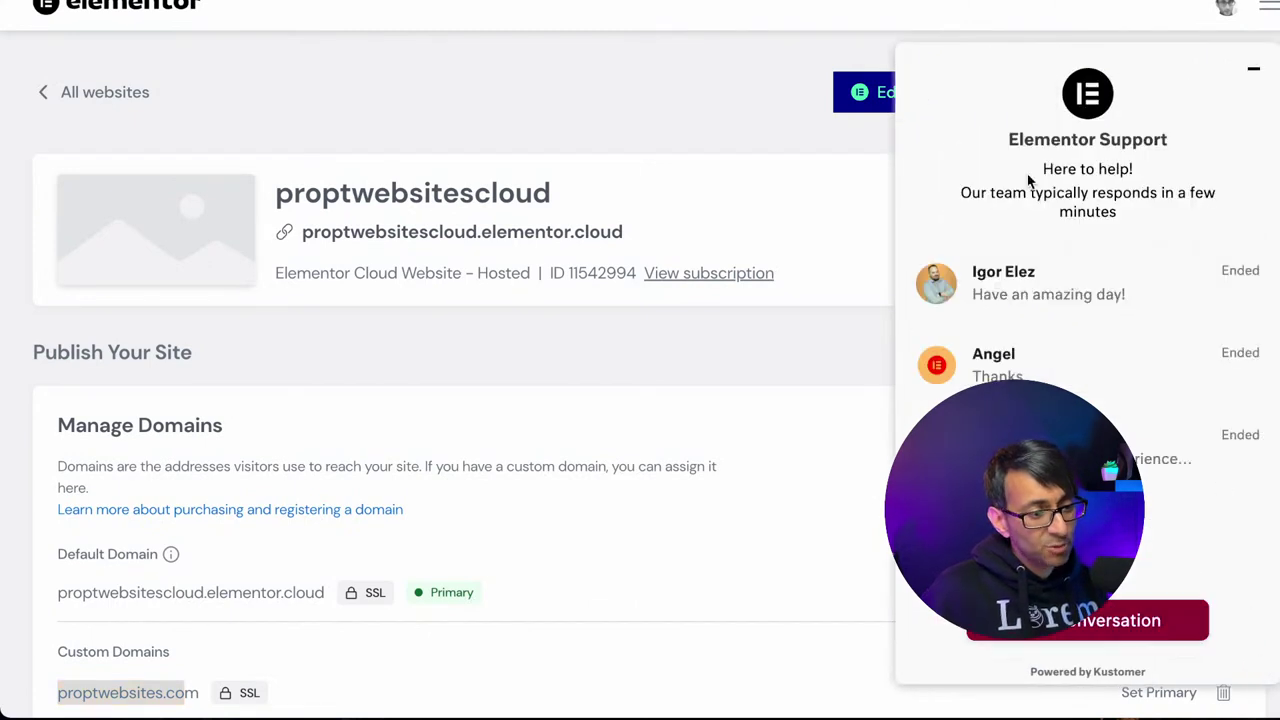
click(1100, 306)
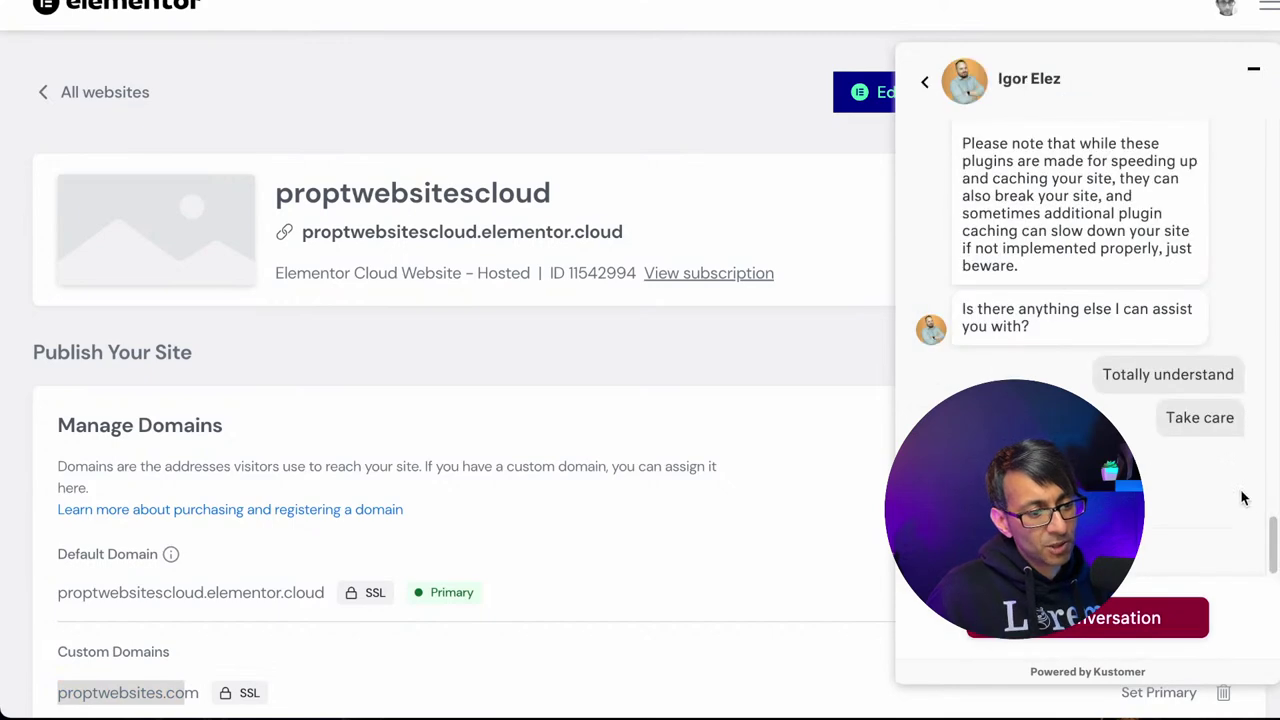
drag(1268, 537, 1274, 400)
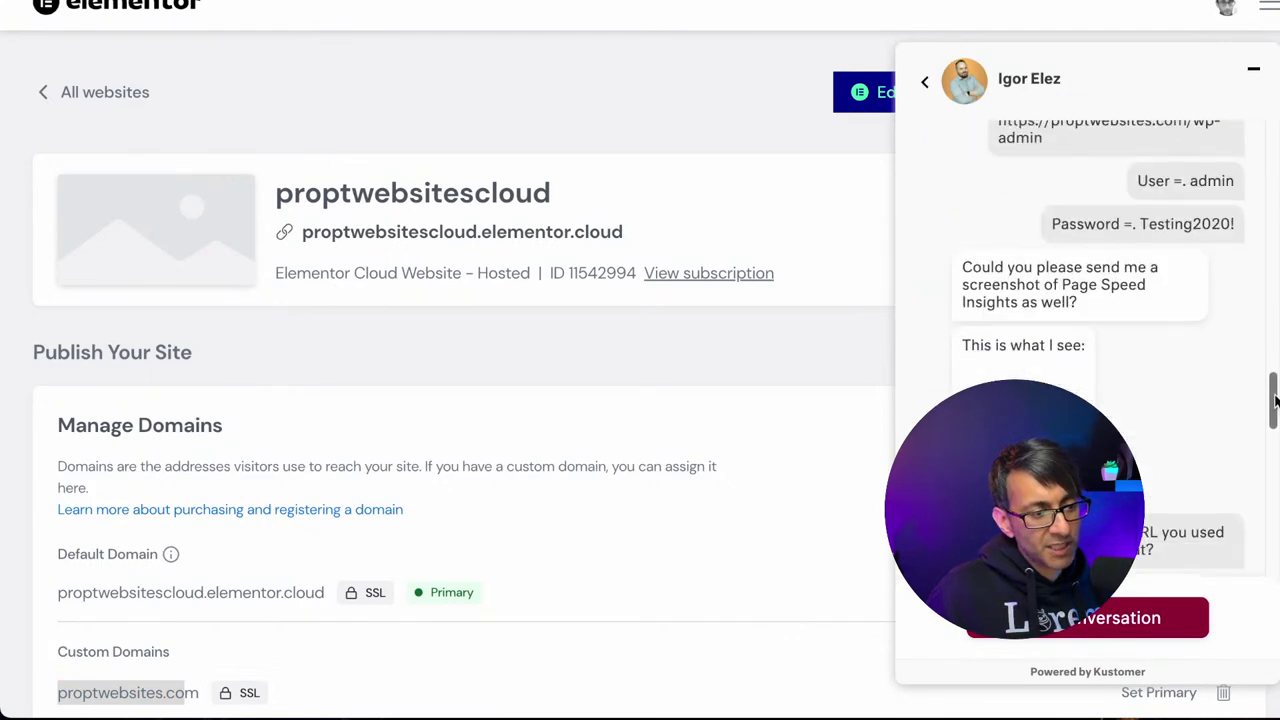
click(925, 81)
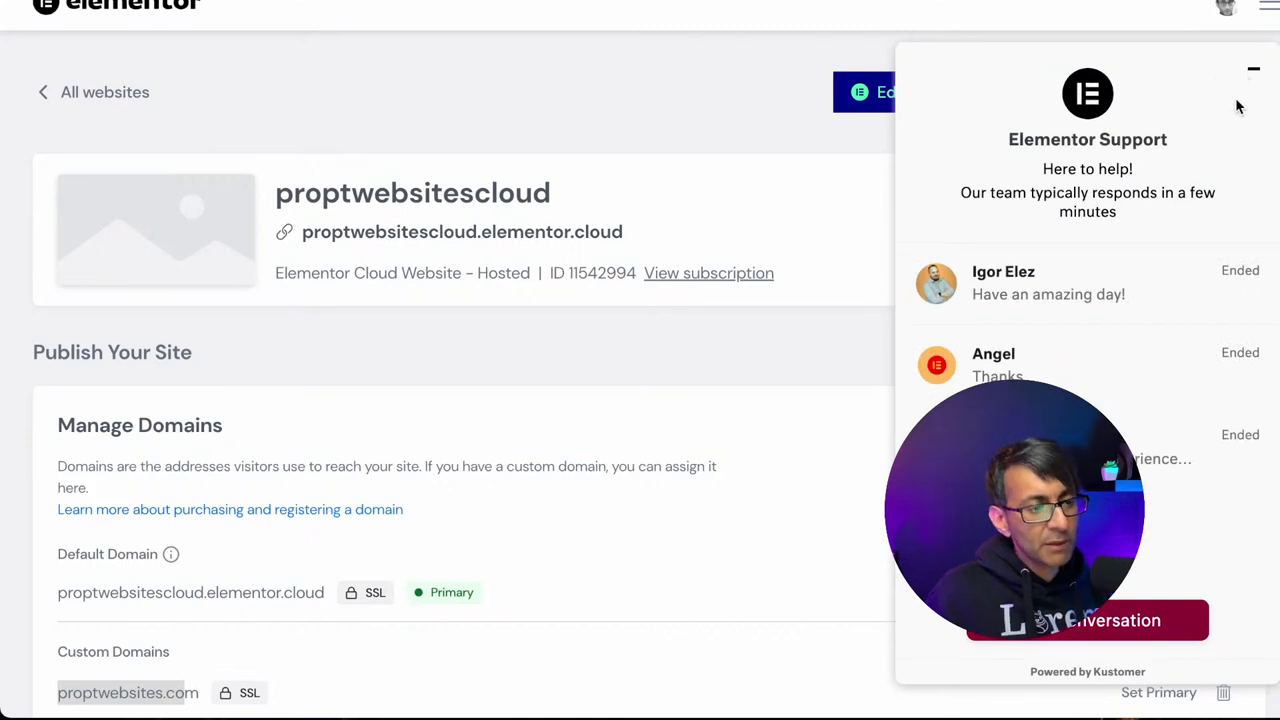
click(1253, 70)
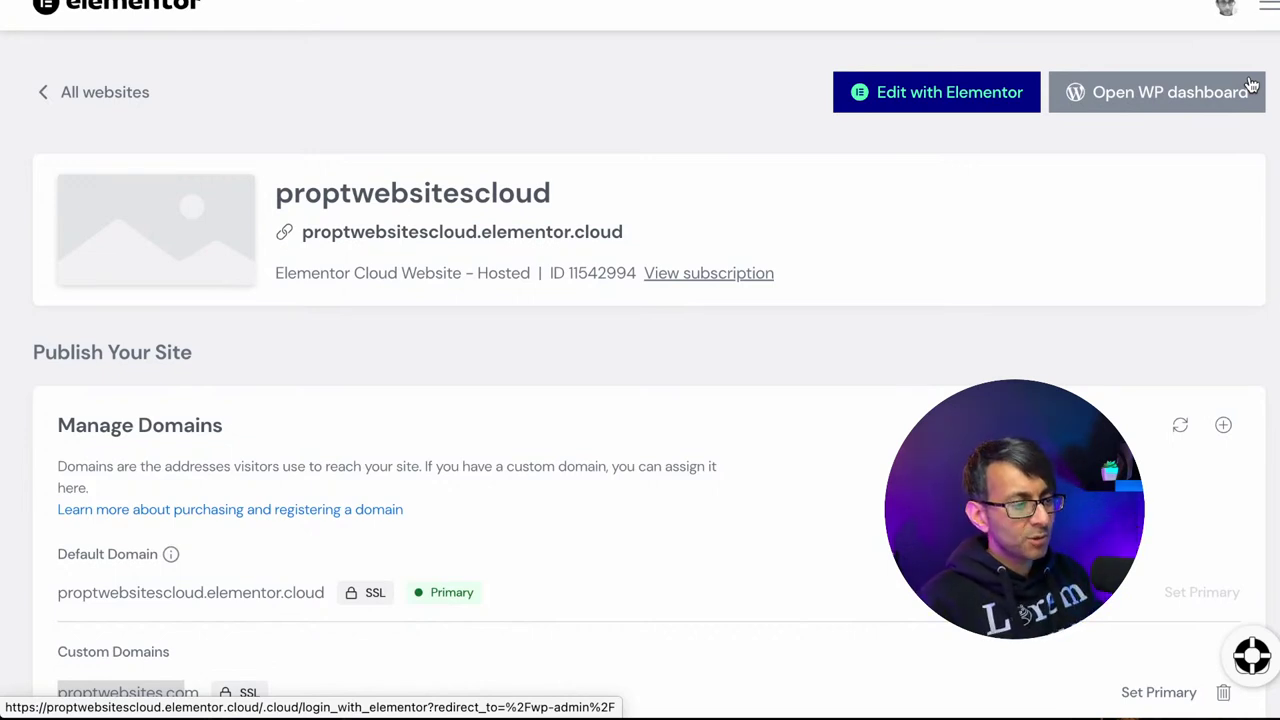
- Scroll to Manage Domains to view Custom Domains and DNS Records, briefly selecting 'www'
scroll(600, 350, down, 1)
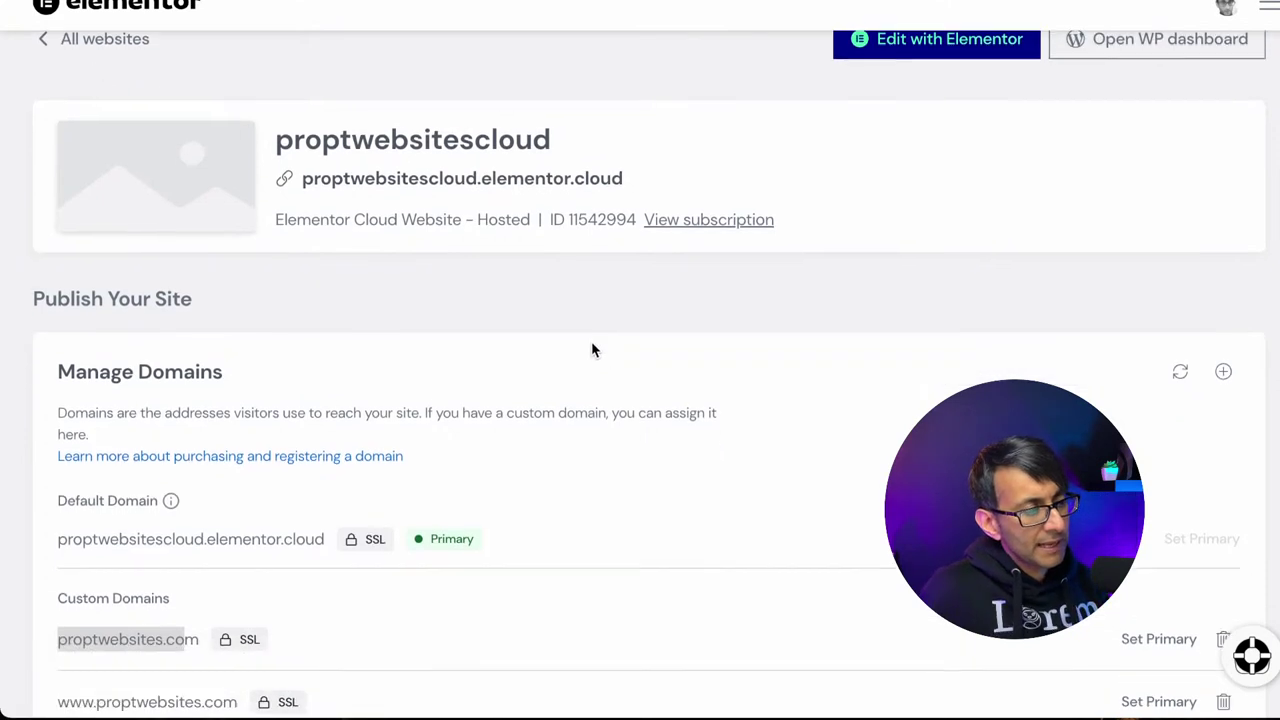
scroll(702, 467, down, 3)
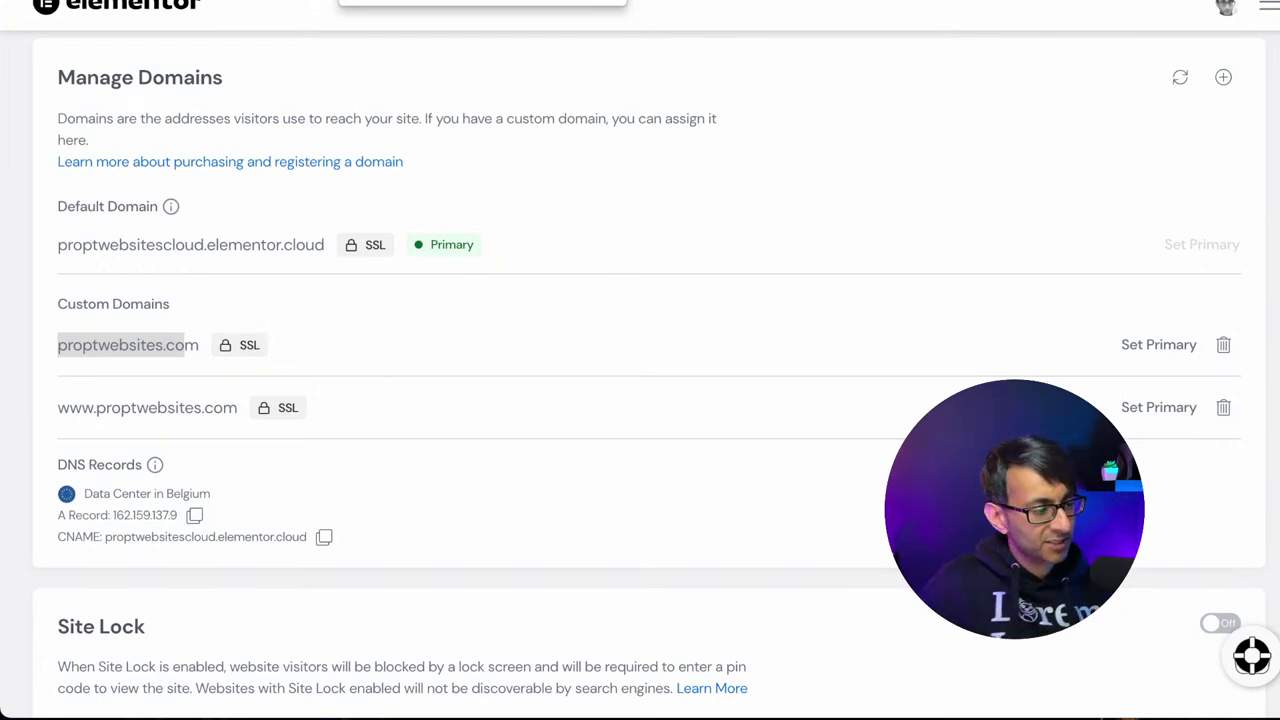
click(168, 341)
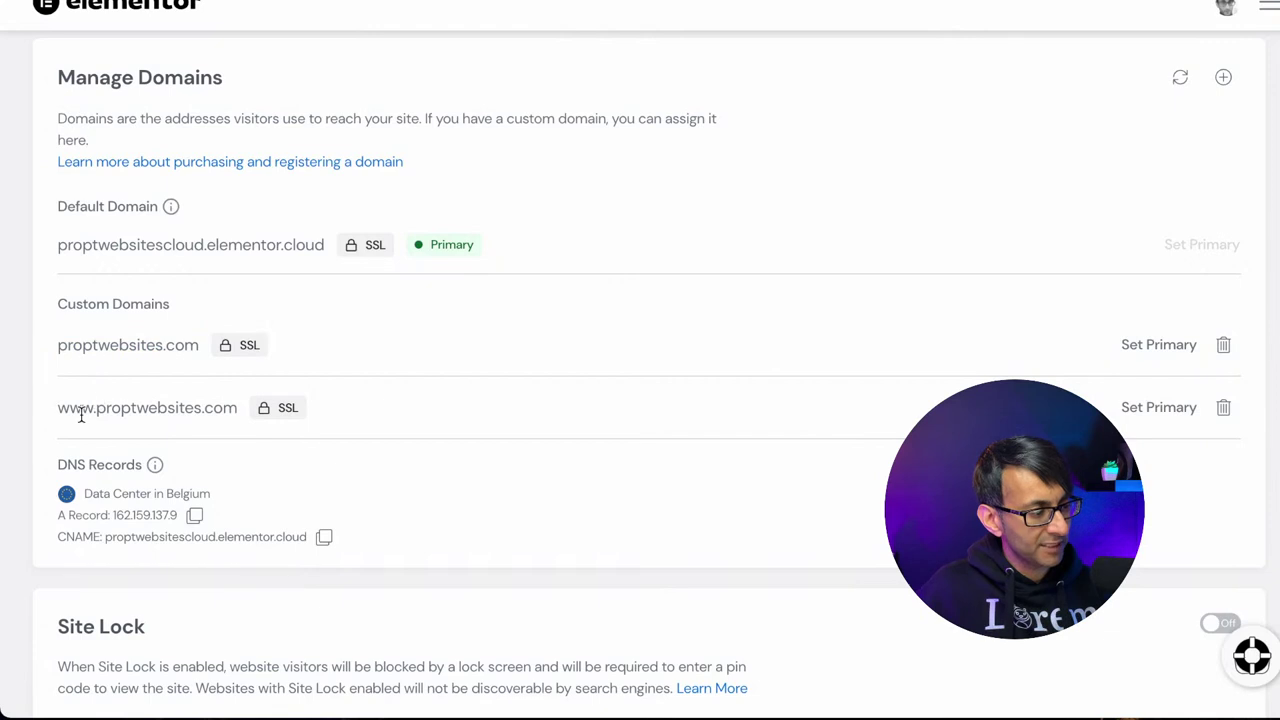
double_click(81, 412)
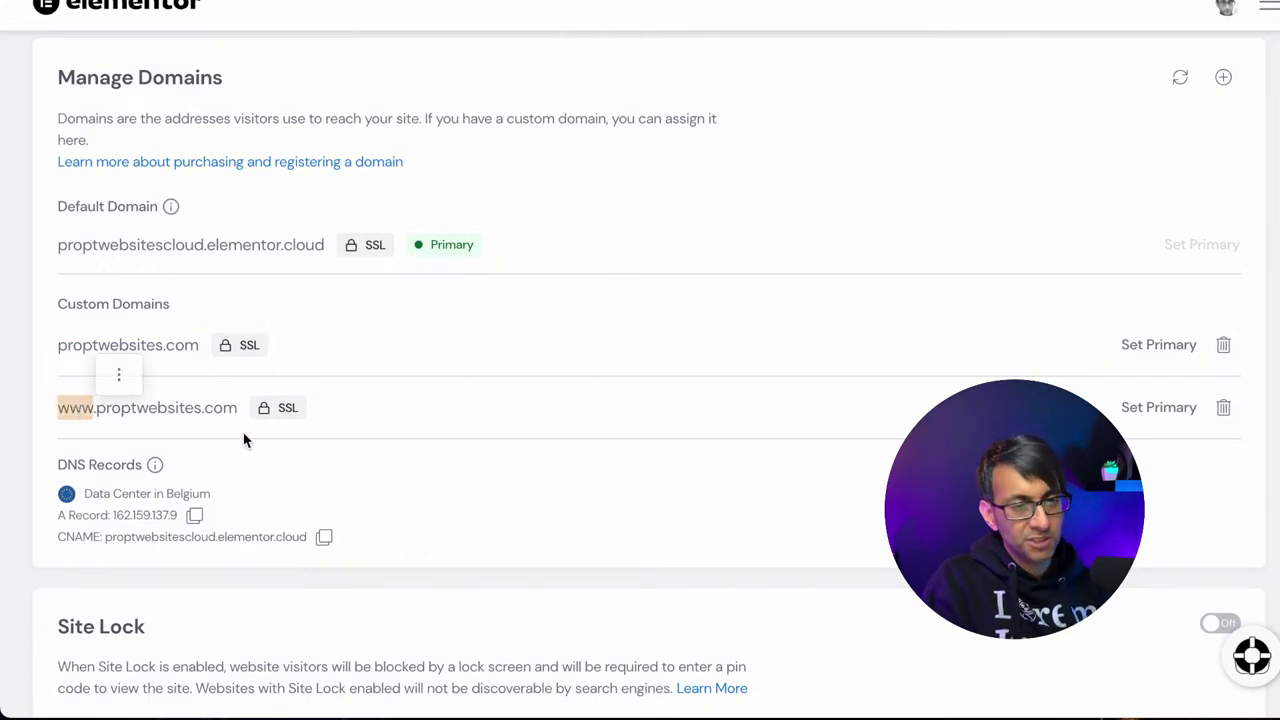
click(537, 347)
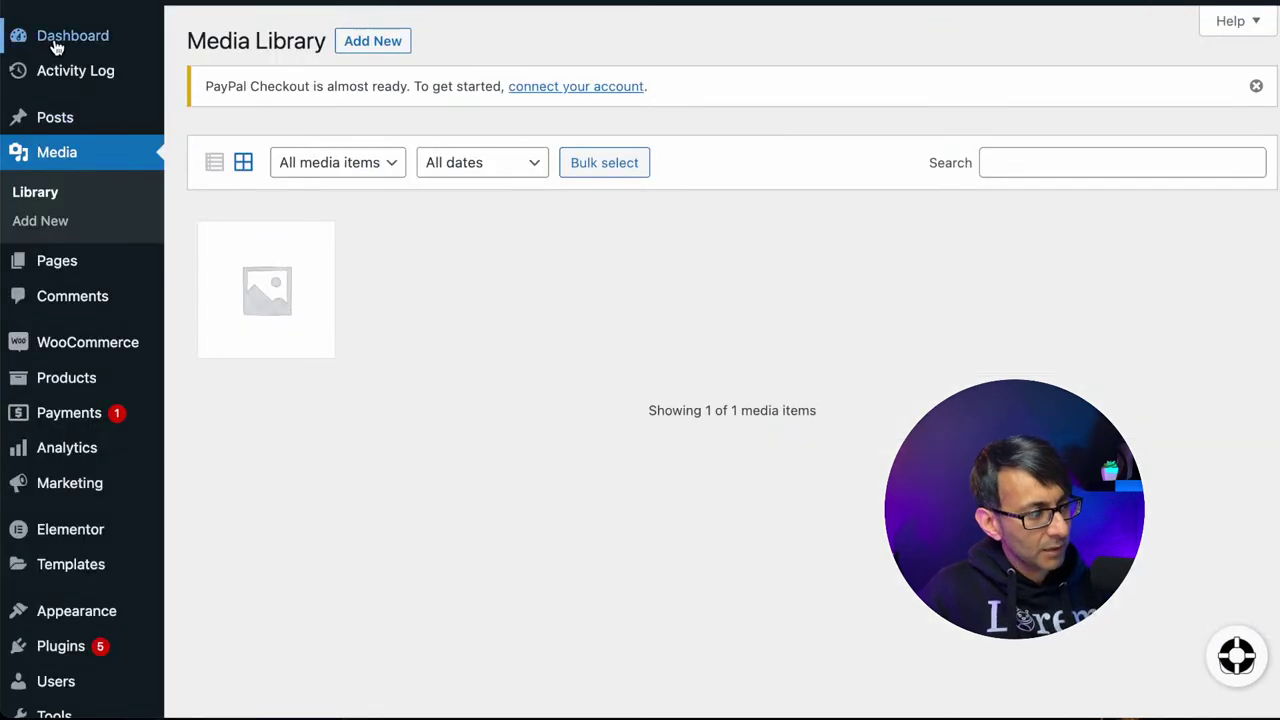
- Go via the Dashboard home to All Pages, listing 10 pages (8 published, 2 drafts)
click(57, 40)
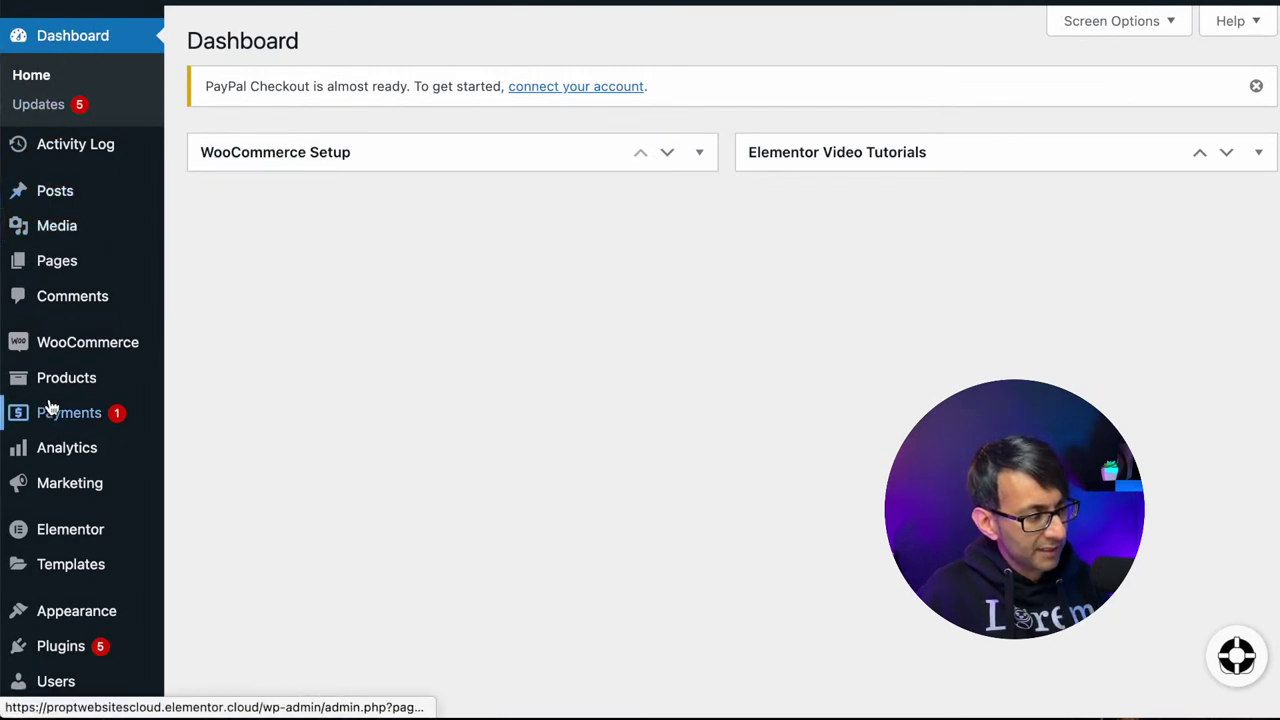
mouse_move(57, 275)
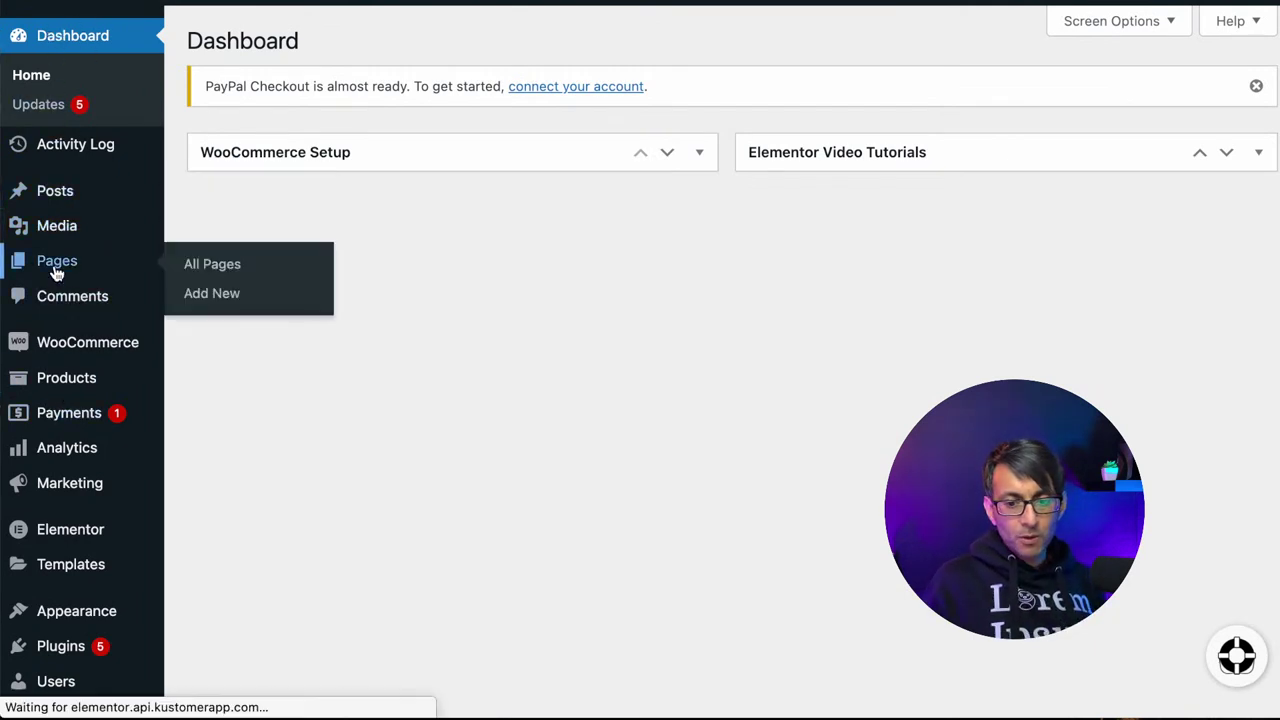
click(57, 265)
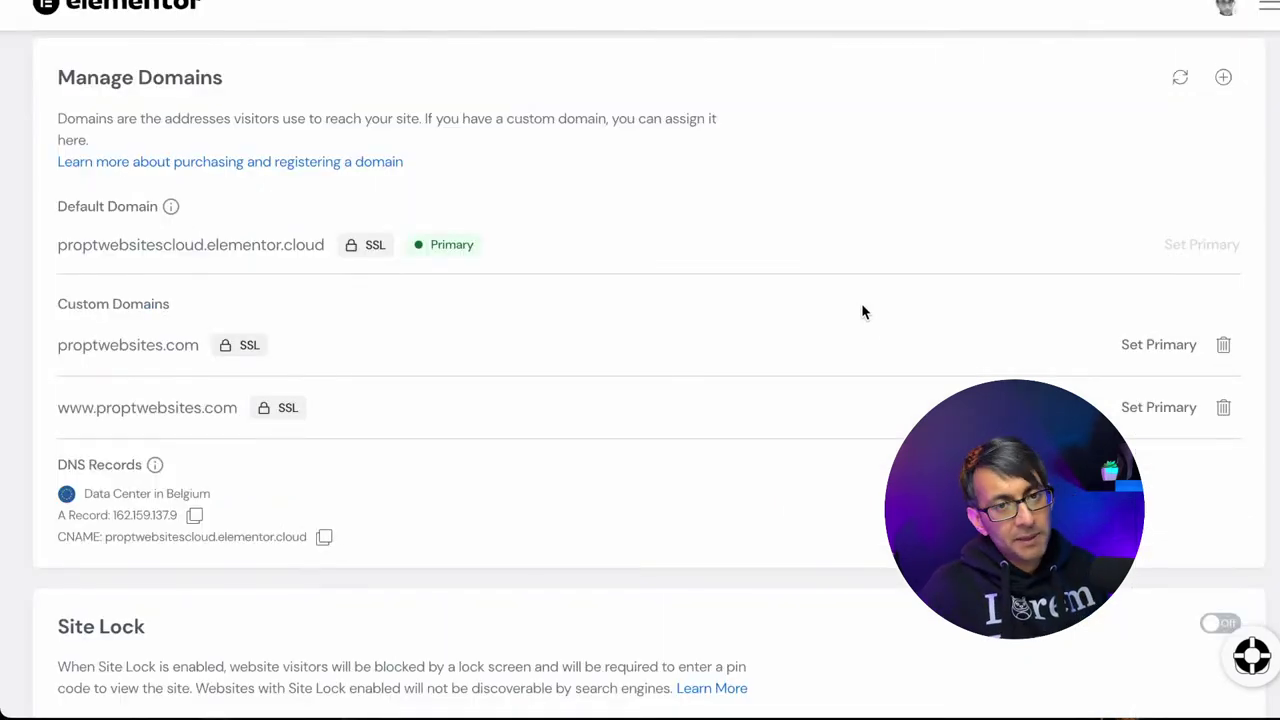
- Scroll up the proptwebsitescloud site page to its header and Manage Domains section
scroll(863, 346, up, 4)
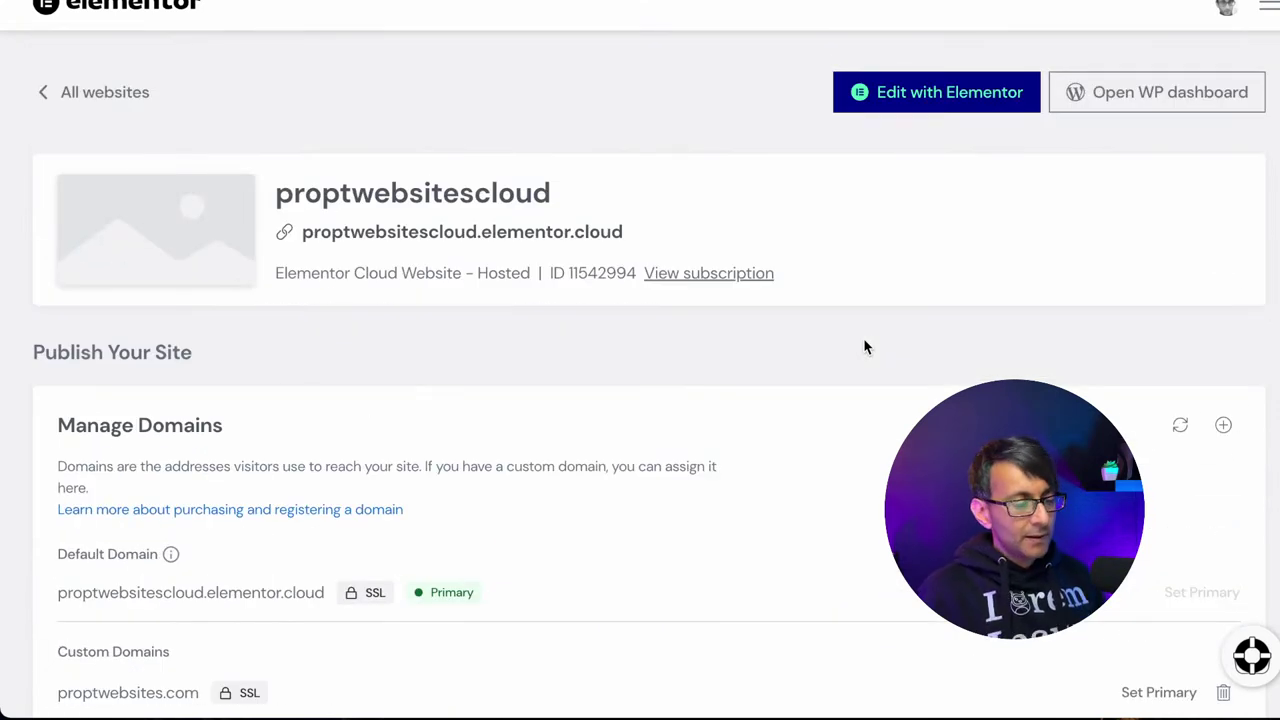